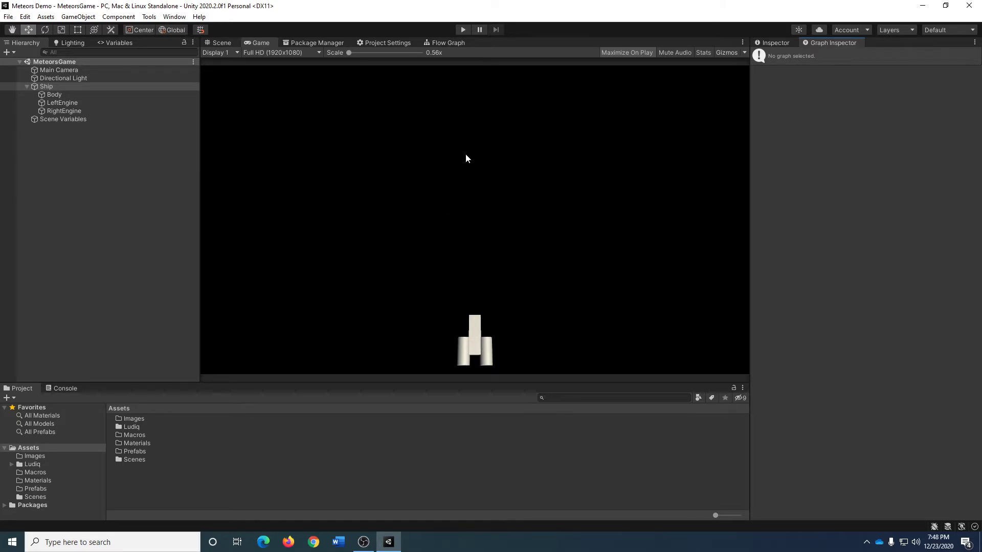
- Switch from the Game view to the Scene view to see the ship in 3D
{"action": "left_click", "coordinate": [225, 44]}
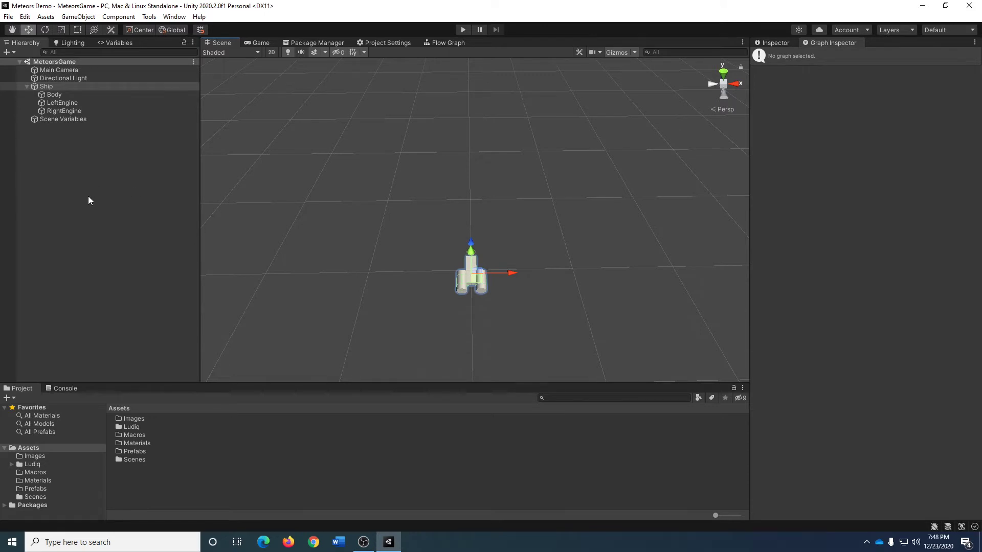
- Create a 3D Sphere from the Hierarchy and name it Rock, correcting the capitalisation
{"action": "left_click", "coordinate": [49, 178]}
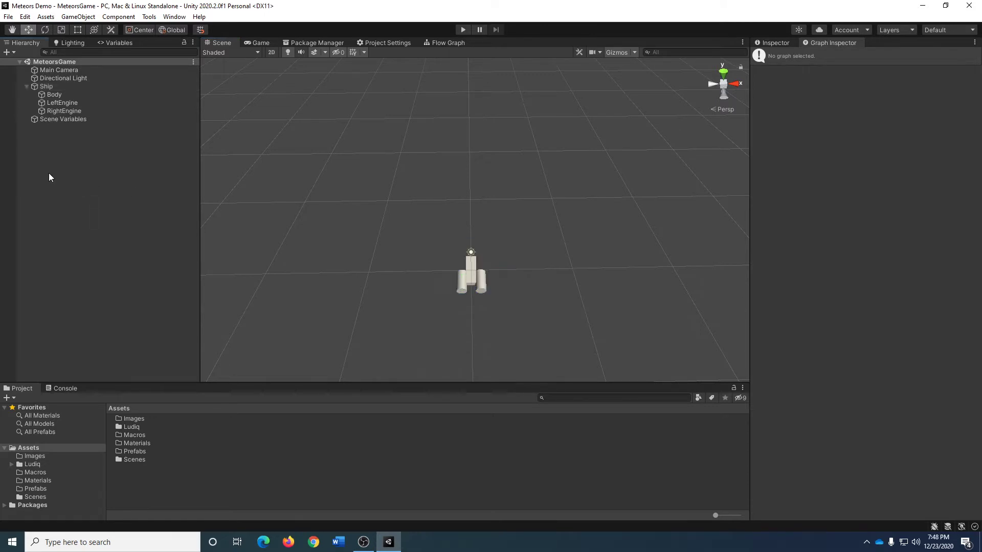
{"action": "right_click", "coordinate": [75, 165]}
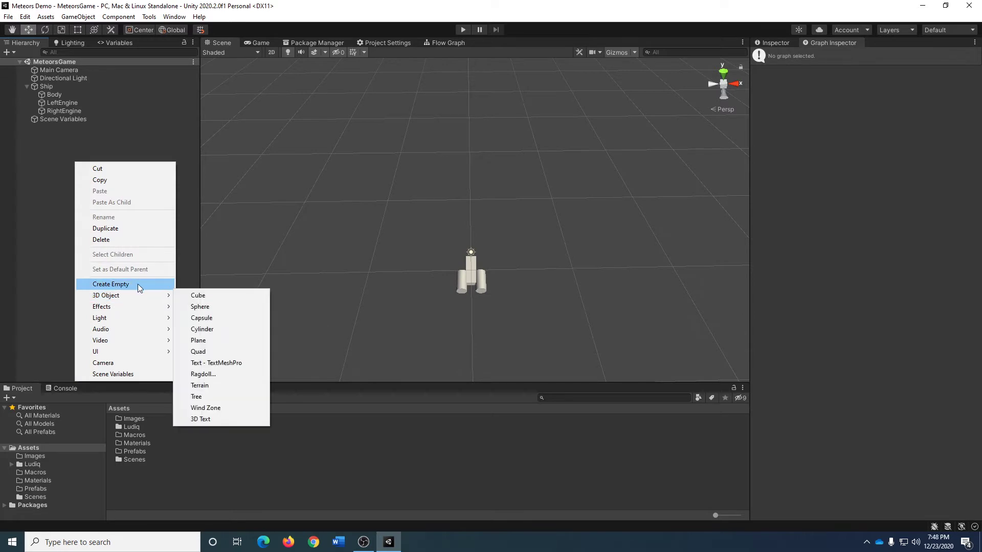
{"action": "mouse_move", "coordinate": [145, 296]}
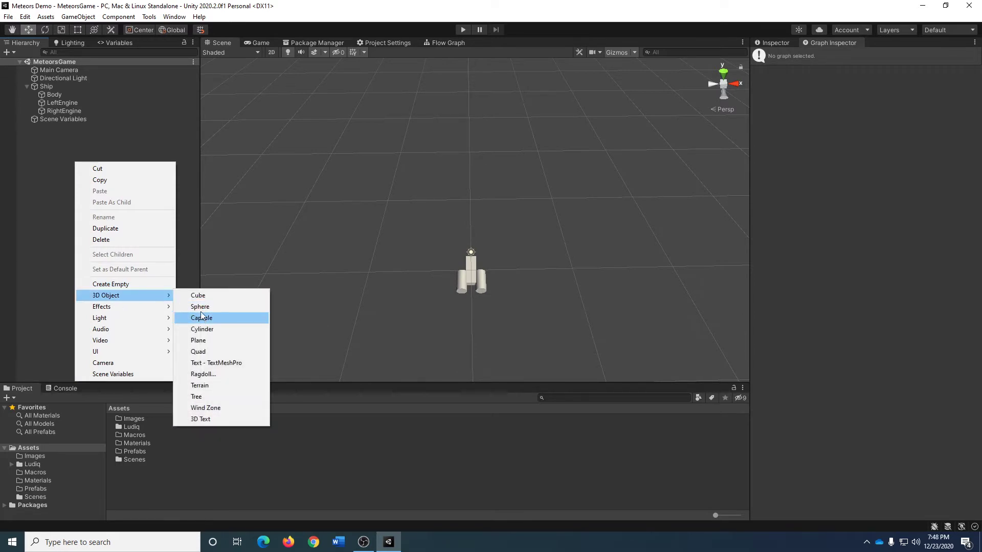
{"action": "left_click", "coordinate": [191, 306]}
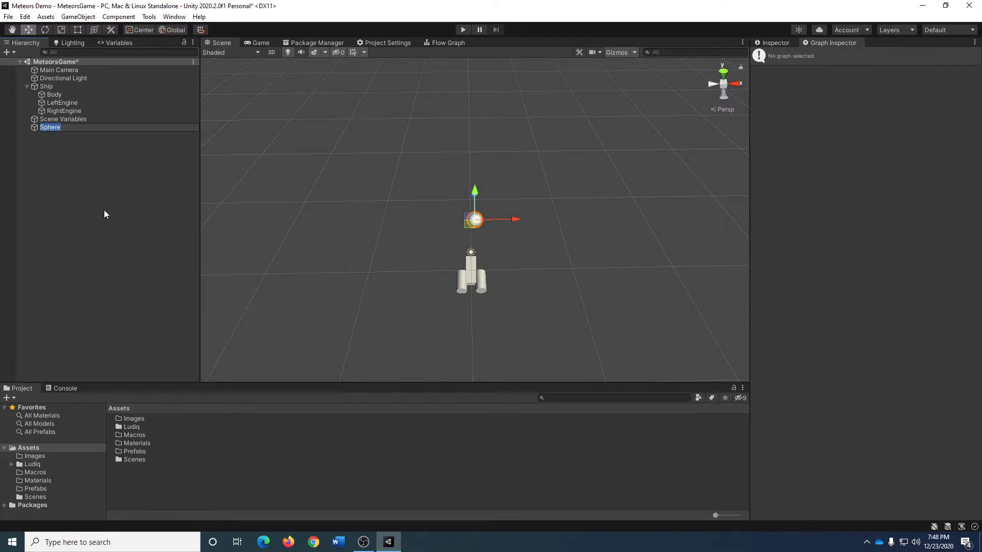
{"action": "type", "text": "rOCK"}
{"action": "key", "text": "Return"}
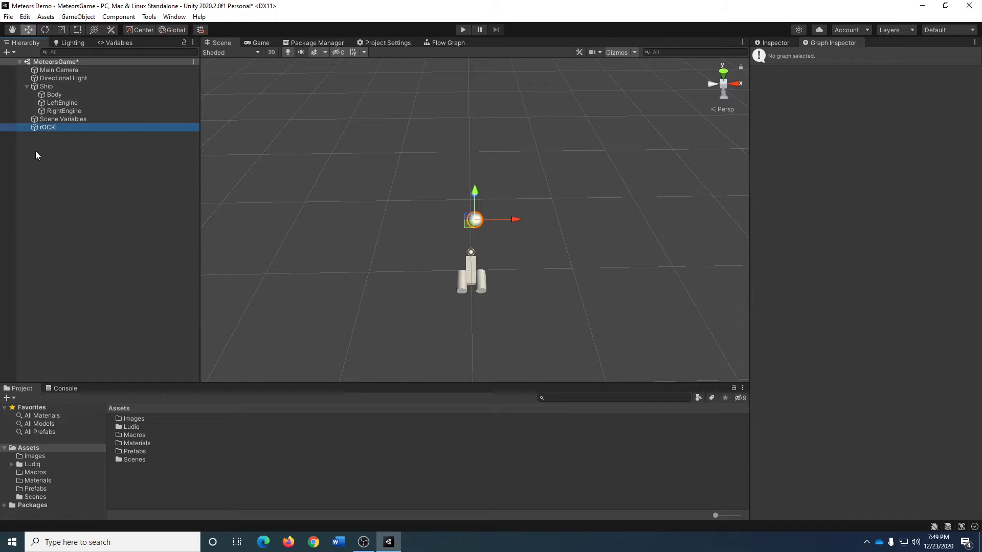
{"action": "left_click", "coordinate": [60, 128]}
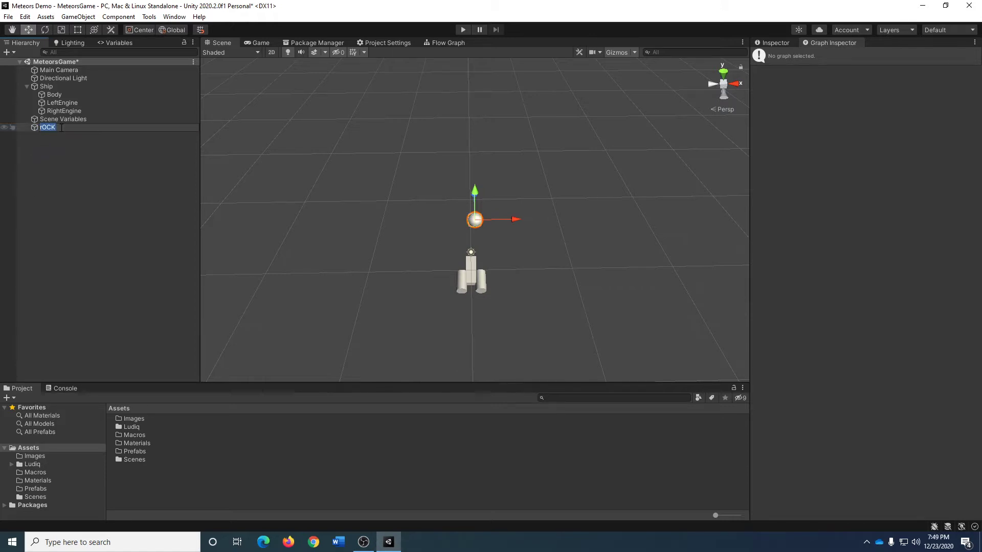
{"action": "type", "text": "Rock"}
{"action": "key", "text": "Return"}
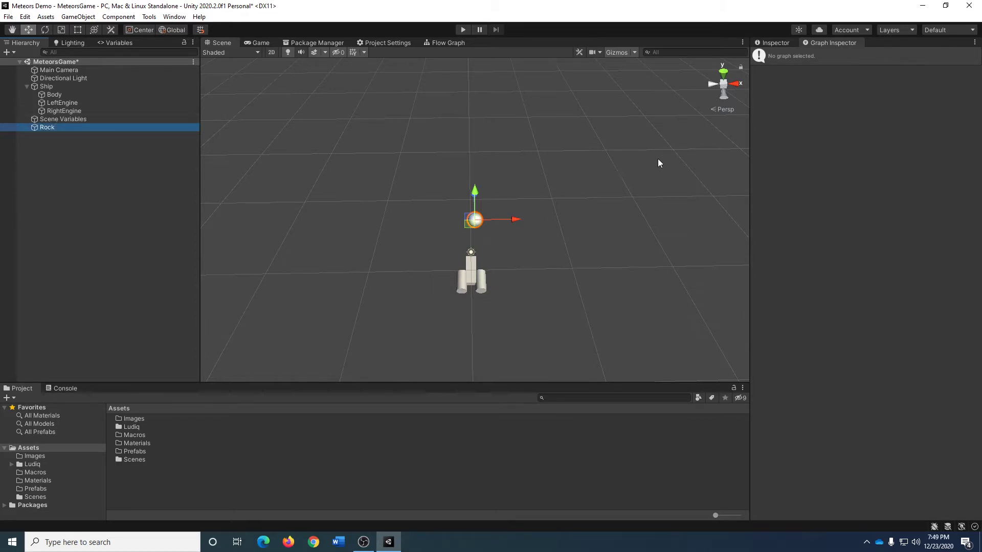
- Reset the Rock's Transform from its options menu in the Inspector
{"action": "left_click", "coordinate": [773, 41]}
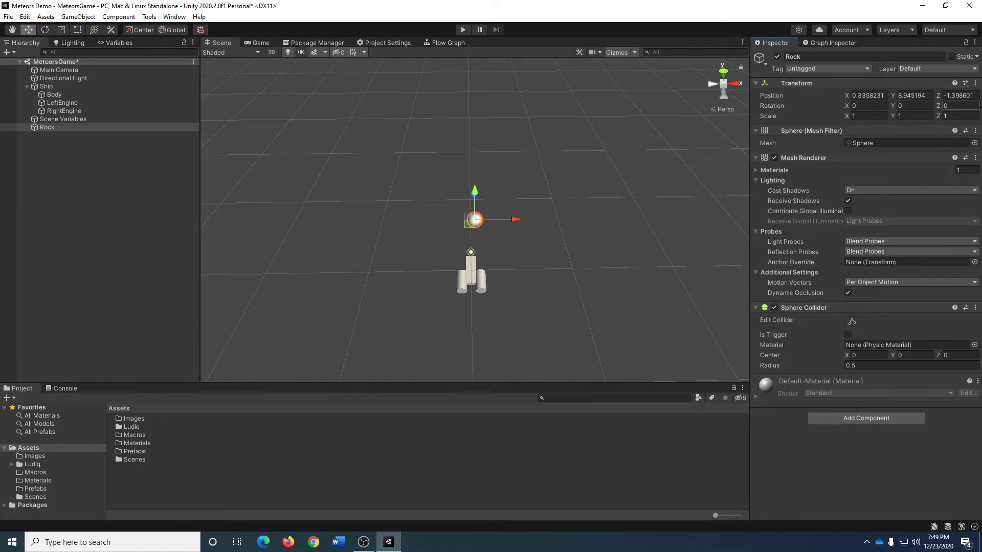
{"action": "left_click", "coordinate": [966, 84]}
{"action": "left_click", "coordinate": [911, 79]}
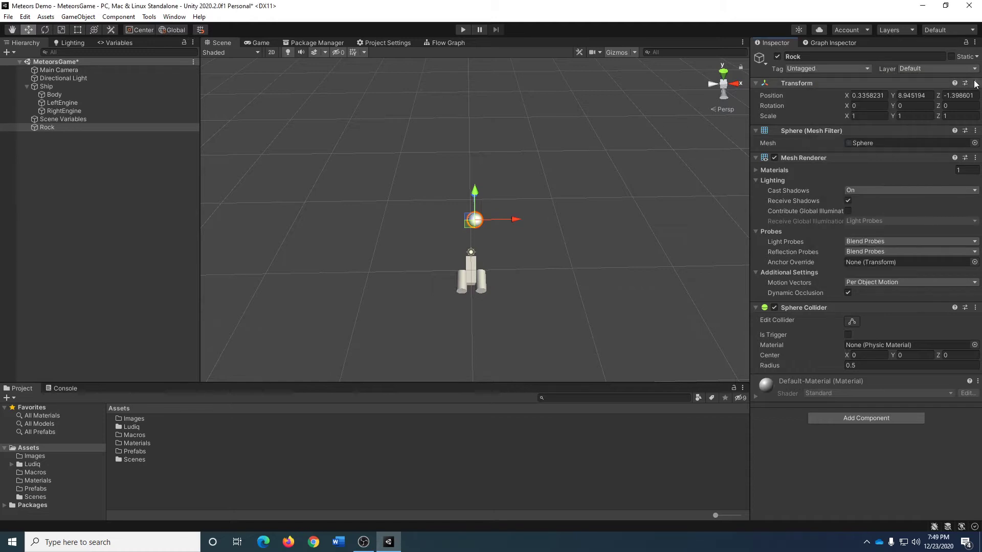
{"action": "left_click", "coordinate": [975, 84]}
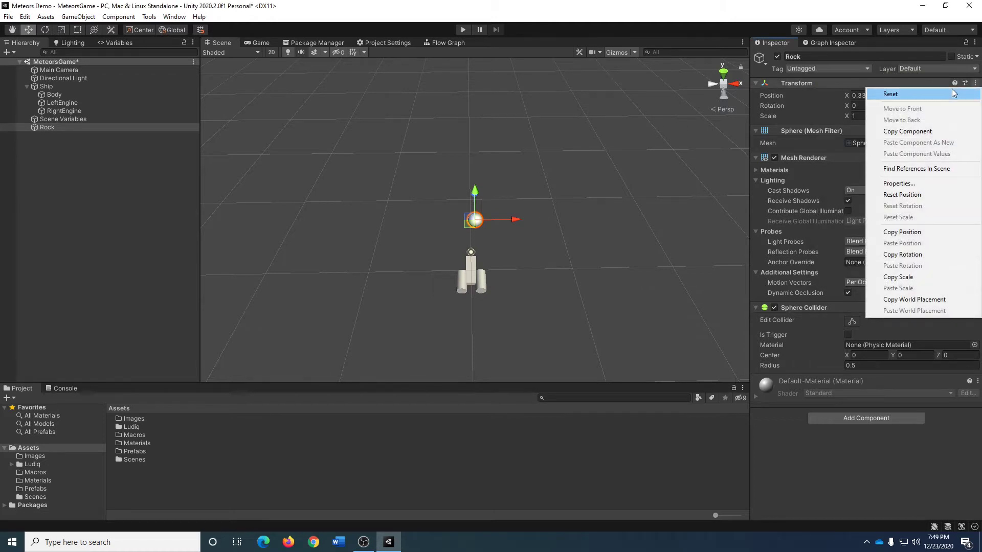
{"action": "left_click", "coordinate": [908, 94]}
- Check the Rock's placement ahead of the ship through the game camera
{"action": "mouse_move", "coordinate": [613, 169]}
{"action": "left_mouse_down", "text": "alt"}
{"action": "mouse_move", "coordinate": [477, 188]}
{"action": "mouse_move", "coordinate": [550, 207]}
{"action": "mouse_move", "coordinate": [626, 179]}
{"action": "mouse_move", "coordinate": [601, 176]}
{"action": "left_mouse_up", "text": "alt"}
{"action": "left_click", "coordinate": [260, 44]}
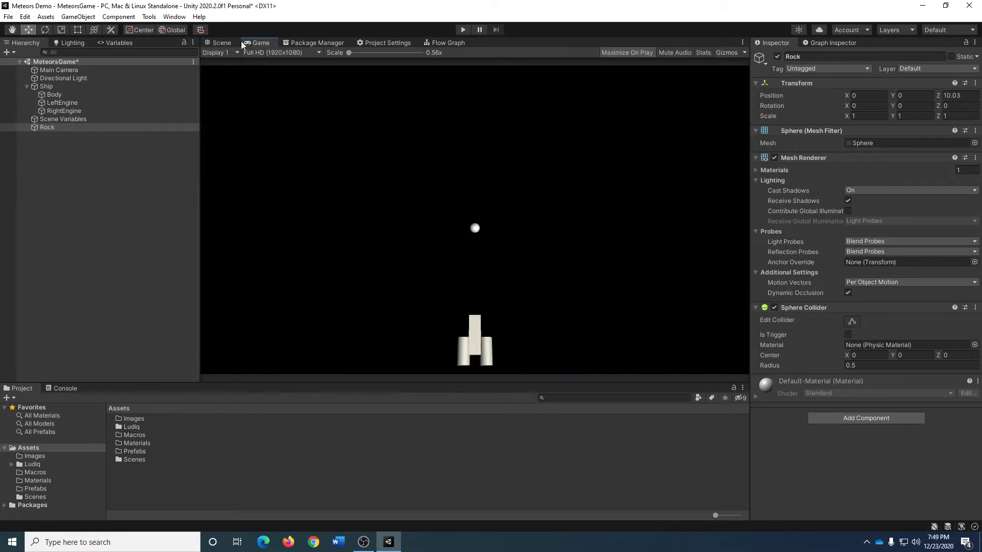
{"action": "left_click", "coordinate": [208, 45]}
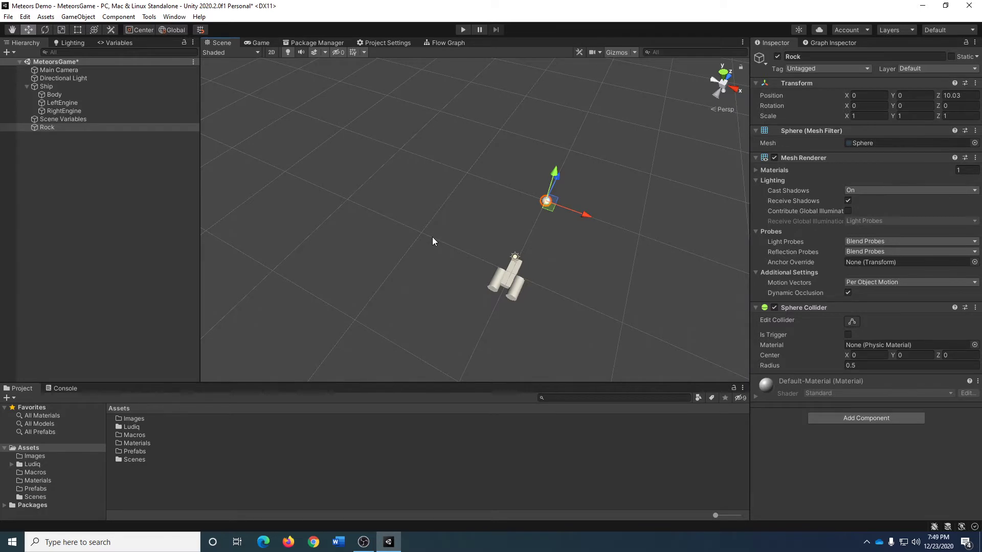
{"action": "left_click", "coordinate": [461, 34]}
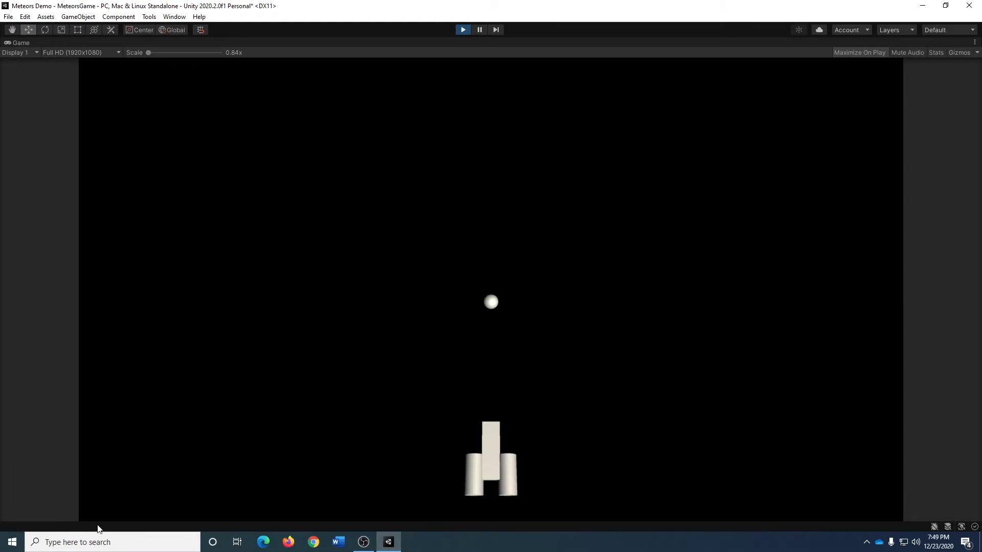
{"action": "left_click", "coordinate": [457, 29]}
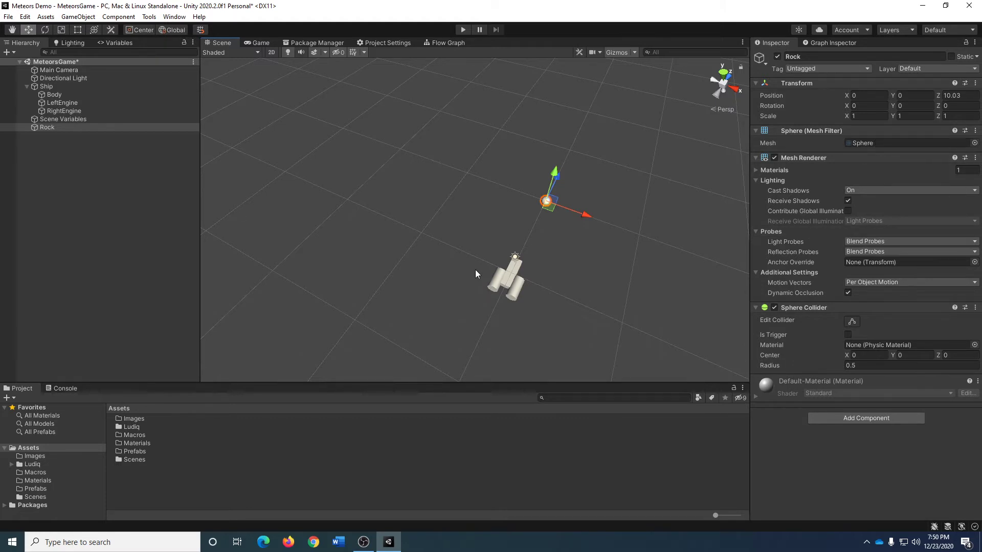
{"action": "left_click", "coordinate": [69, 89]}
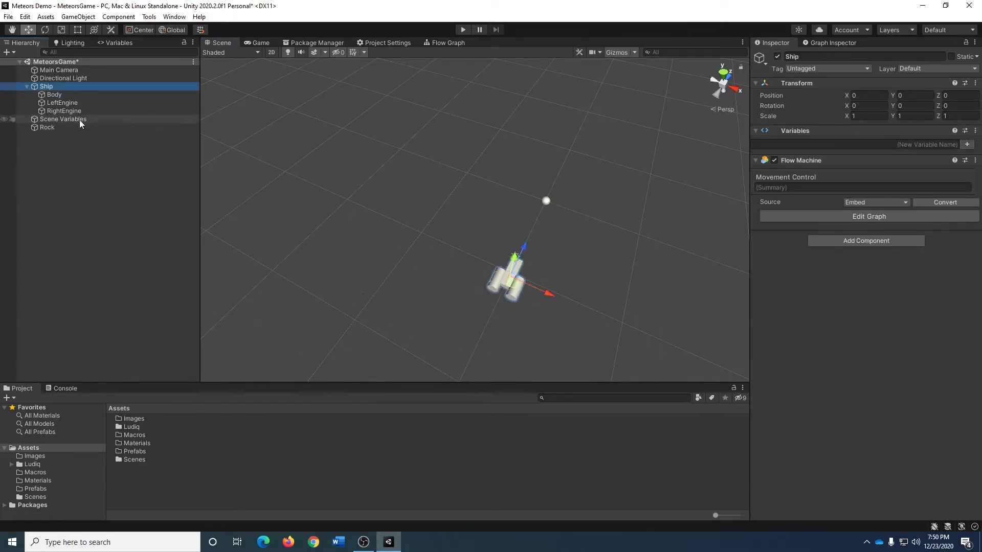
{"action": "left_click", "coordinate": [76, 94]}
{"action": "left_click", "coordinate": [81, 102]}
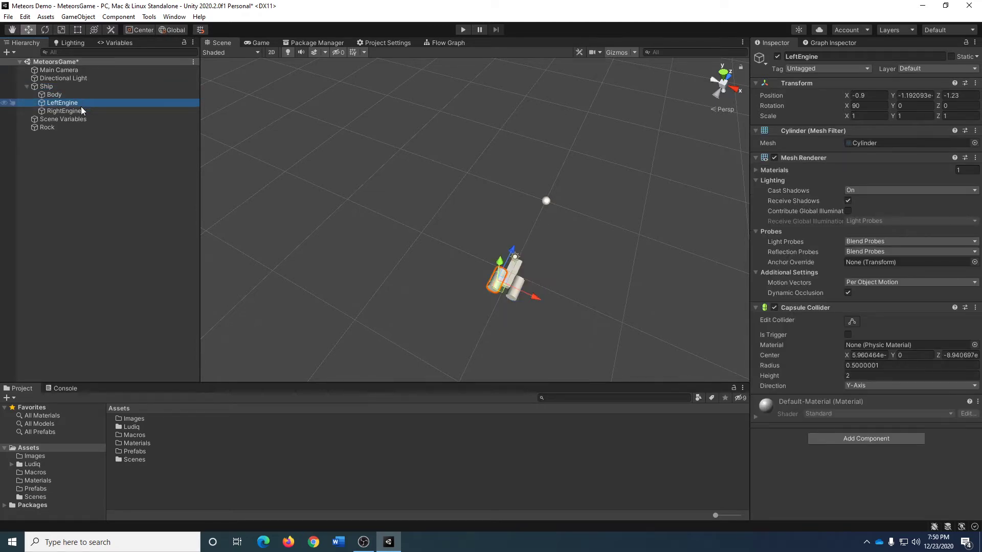
{"action": "left_click", "coordinate": [80, 109]}
{"action": "left_click", "coordinate": [70, 95]}
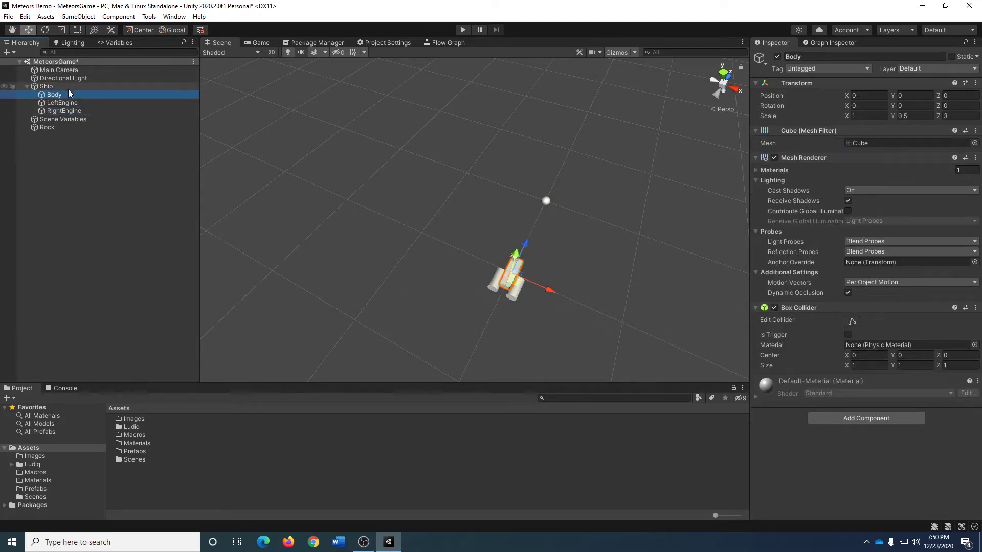
{"action": "left_click", "coordinate": [68, 87]}
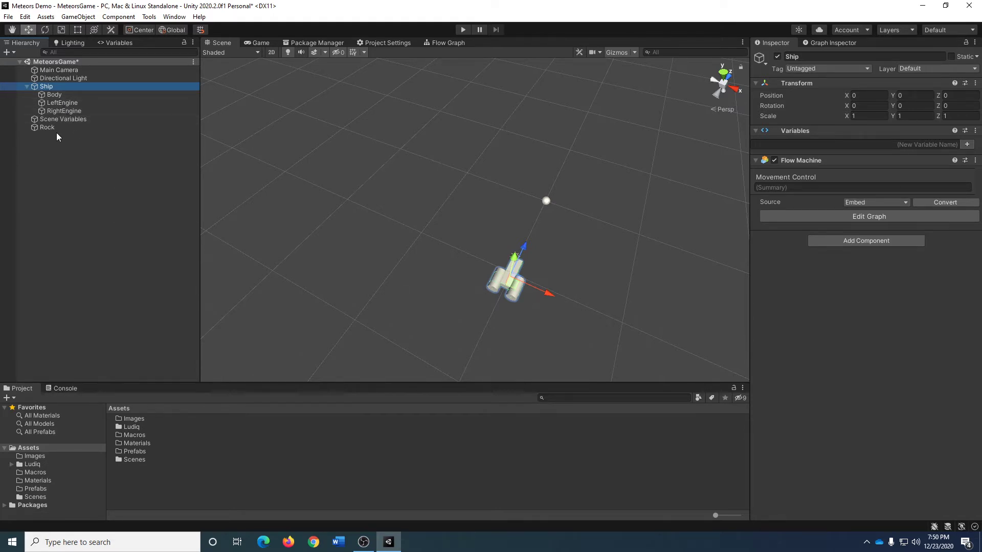
{"action": "left_click", "coordinate": [57, 94]}
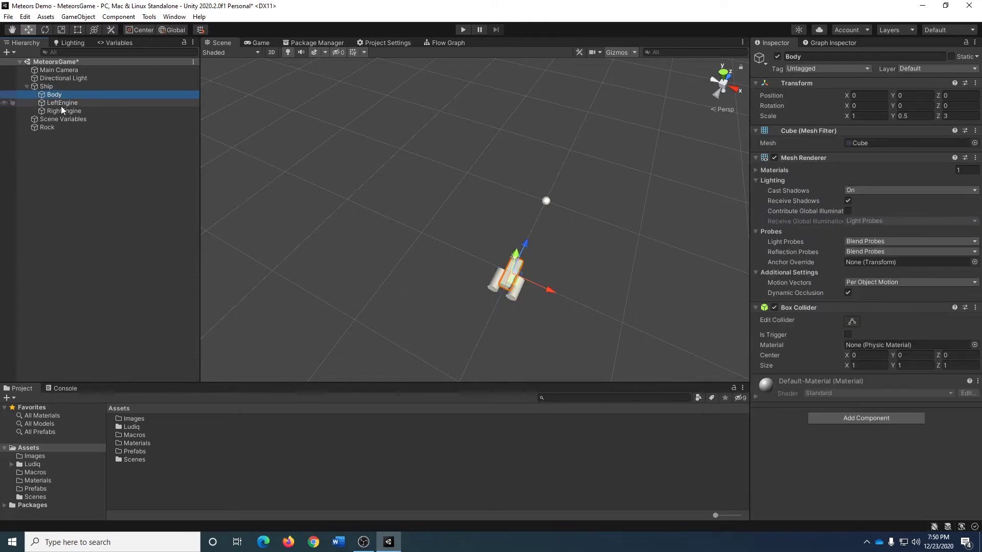
{"action": "left_click", "coordinate": [60, 105]}
{"action": "left_click", "coordinate": [62, 111]}
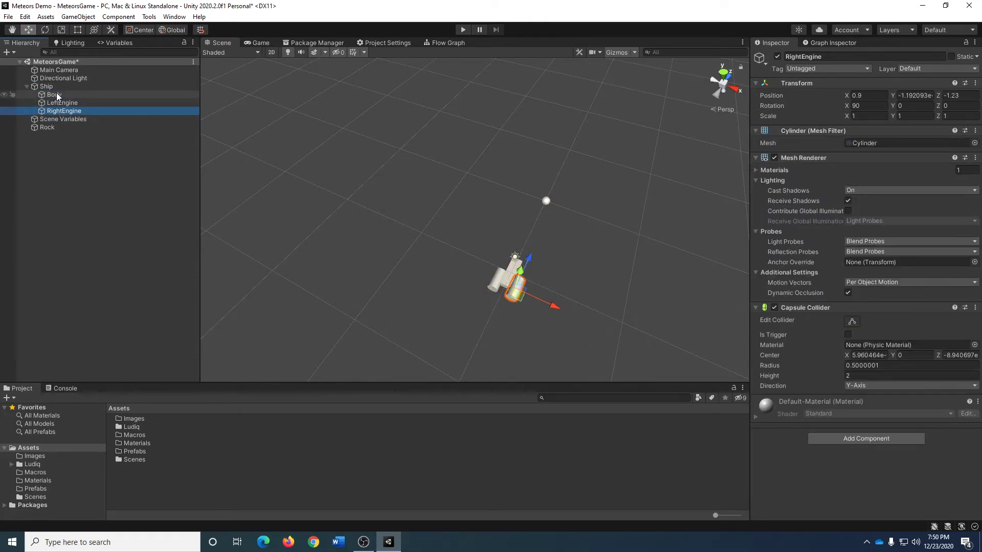
{"action": "left_click", "coordinate": [56, 95]}
{"action": "left_click", "coordinate": [61, 103]}
{"action": "left_click", "coordinate": [70, 112]}
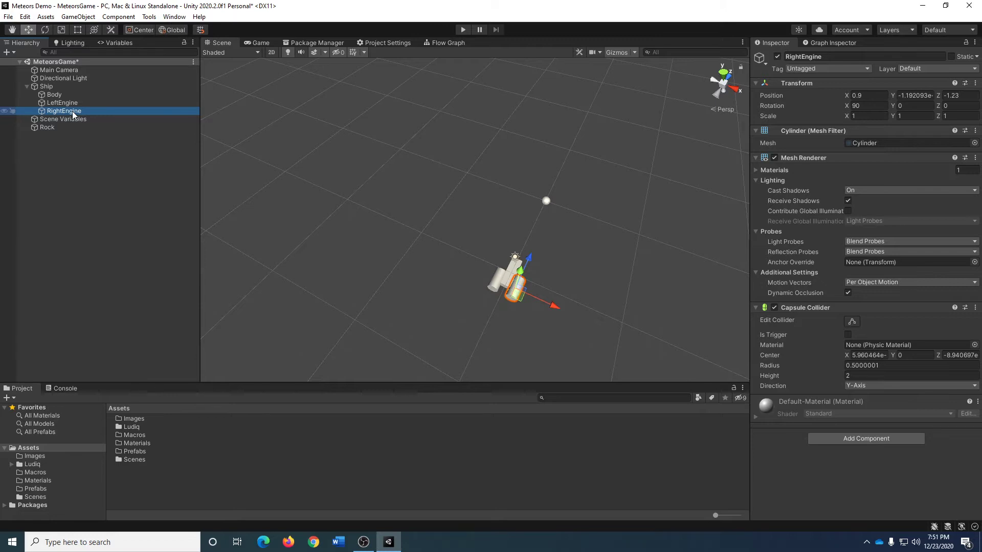
{"action": "left_click", "coordinate": [92, 85]}
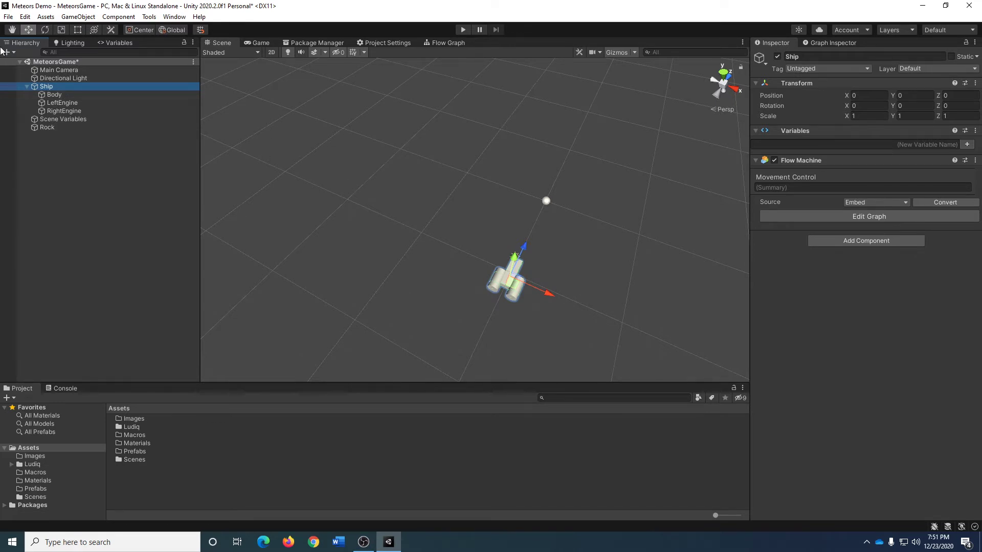
- Add a Rigidbody component to the Ship and start a Play-mode test
{"action": "left_click", "coordinate": [830, 241]}
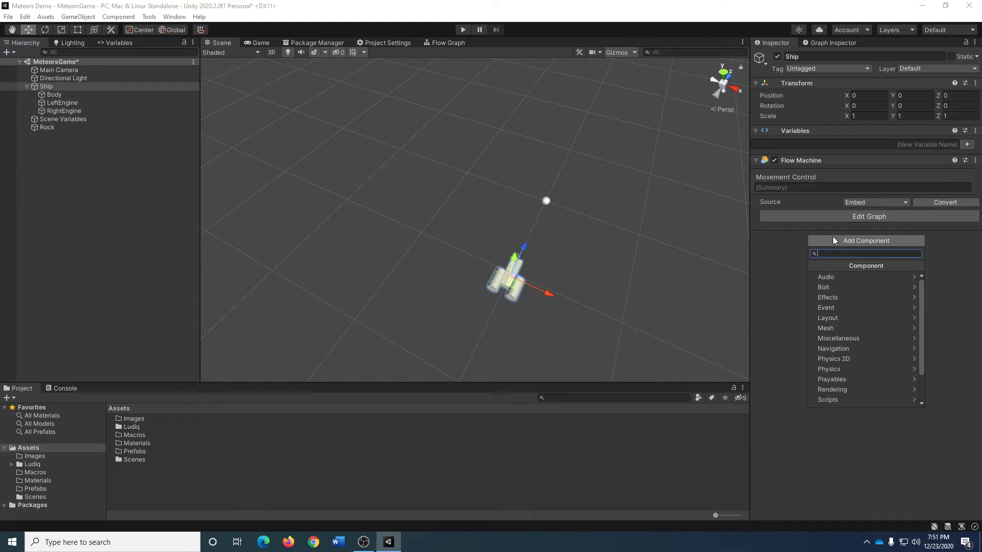
{"action": "type", "text": "rigi"}
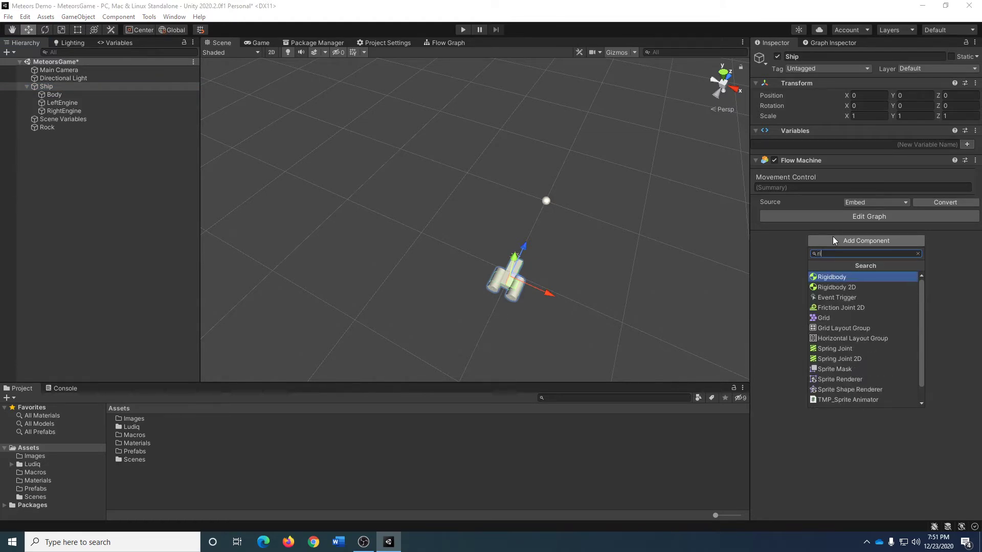
{"action": "left_click", "coordinate": [821, 277]}
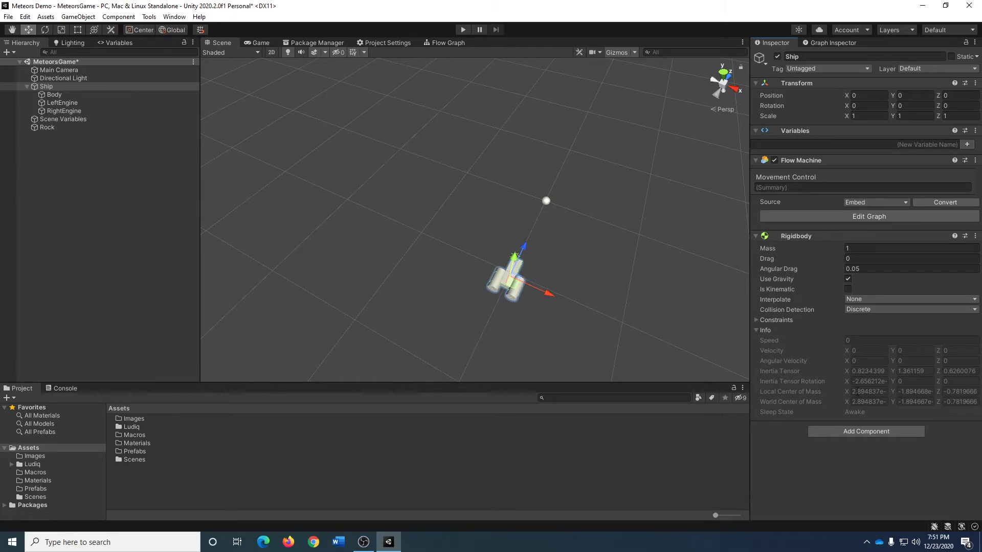
{"action": "left_click", "coordinate": [755, 331]}
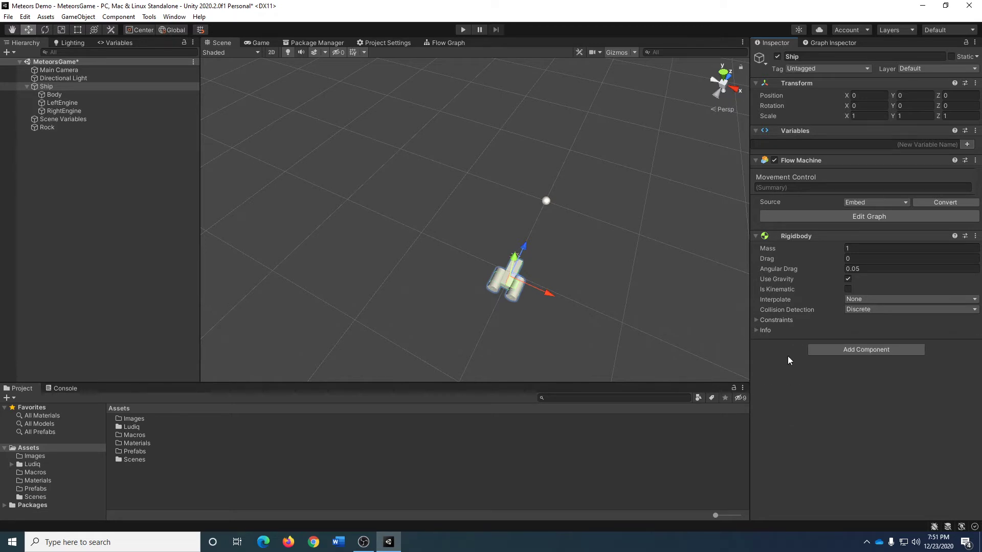
{"action": "left_click", "coordinate": [756, 331]}
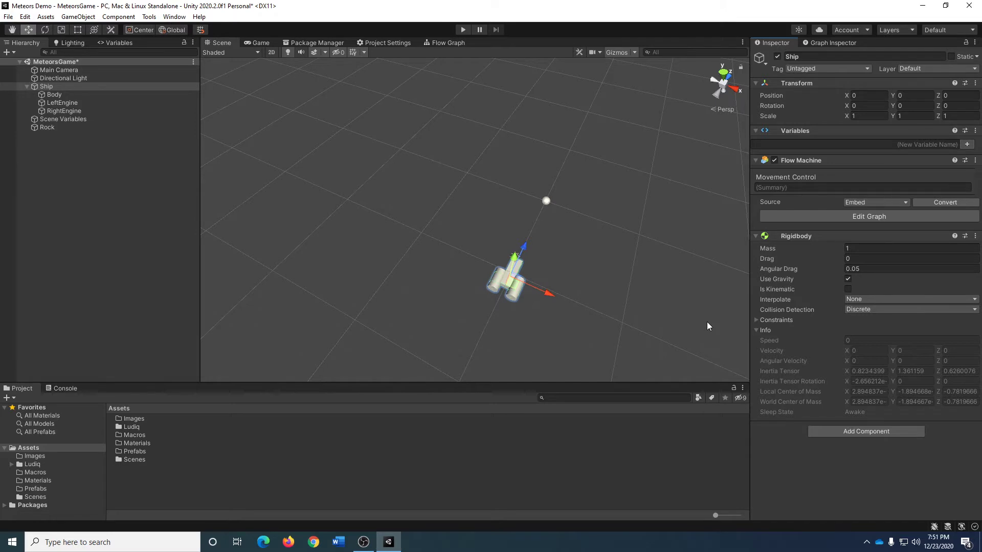
{"action": "left_click", "coordinate": [462, 30]}
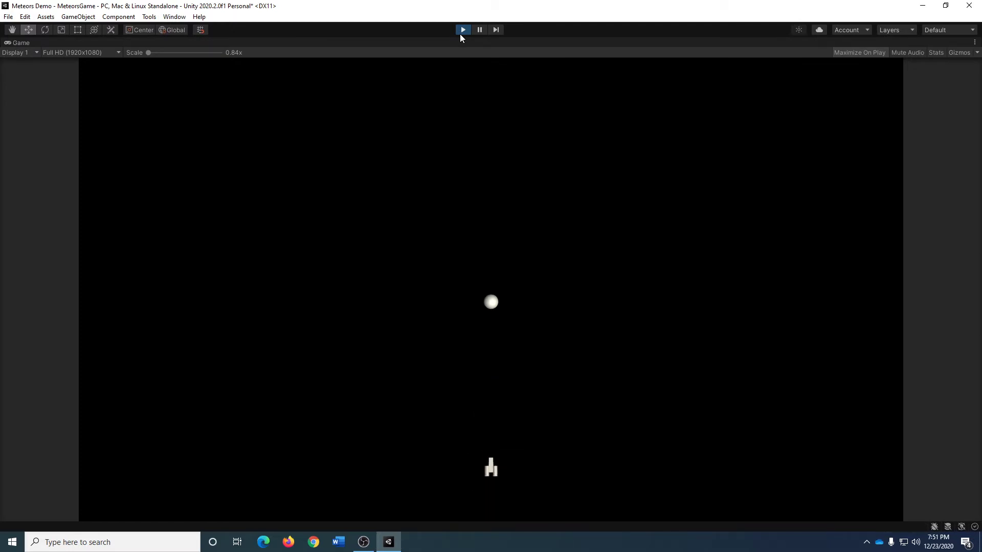
- Stop the test run and uncheck Use Gravity on the Ship's Rigidbody
{"action": "left_click", "coordinate": [461, 31]}
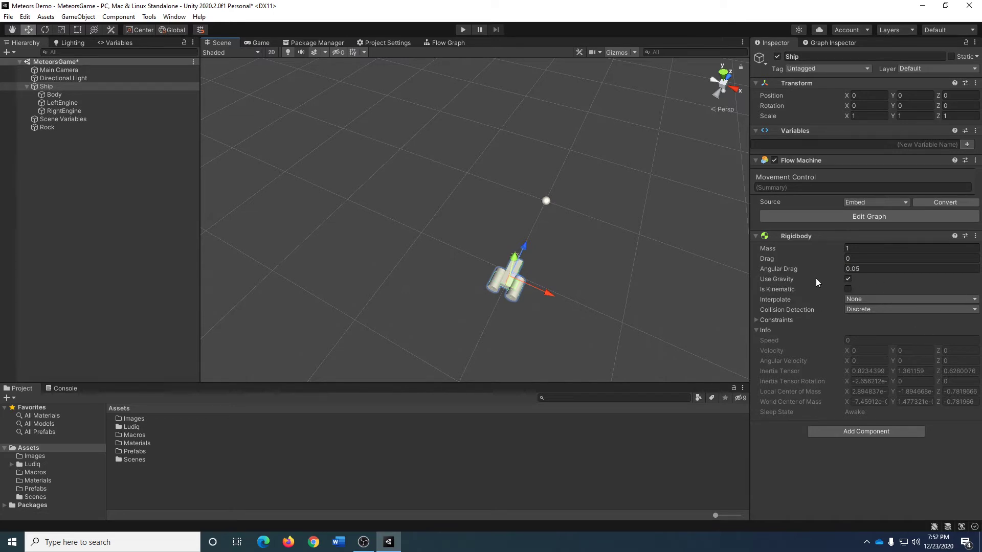
{"action": "left_click", "coordinate": [847, 279]}
- Tick Freeze Position Y in the Rigidbody Constraints and start a test run
{"action": "left_click", "coordinate": [754, 329]}
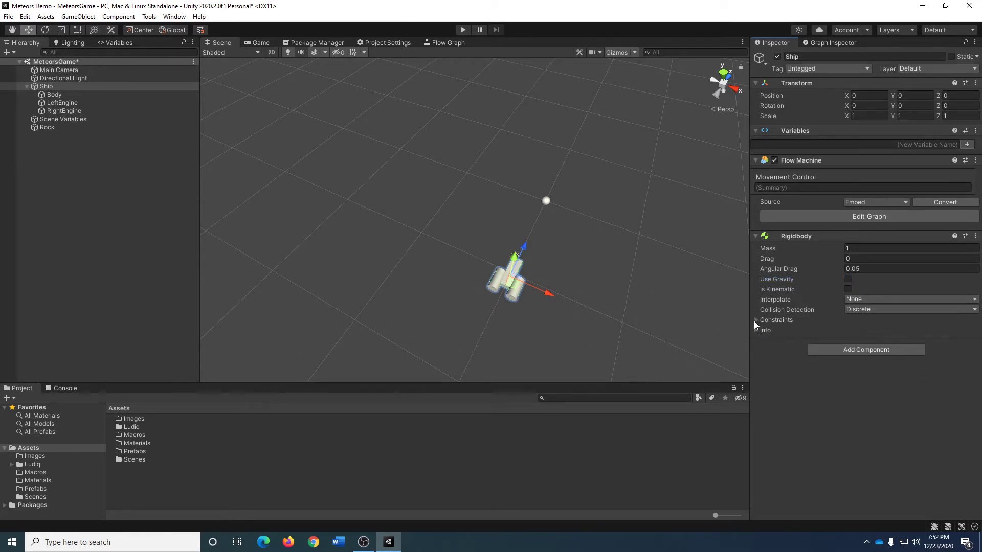
{"action": "left_click", "coordinate": [755, 322]}
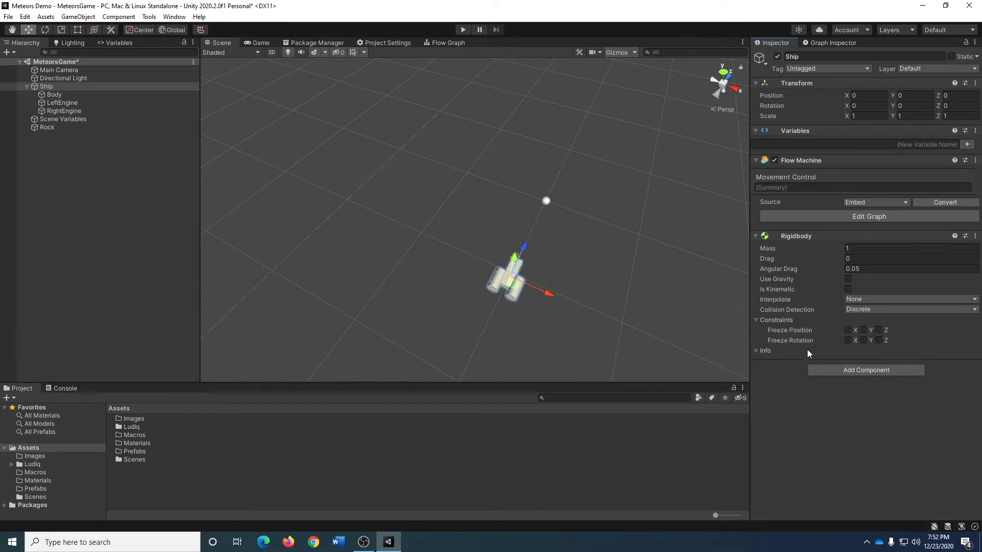
{"action": "left_click", "coordinate": [863, 330]}
{"action": "left_click", "coordinate": [462, 29]}
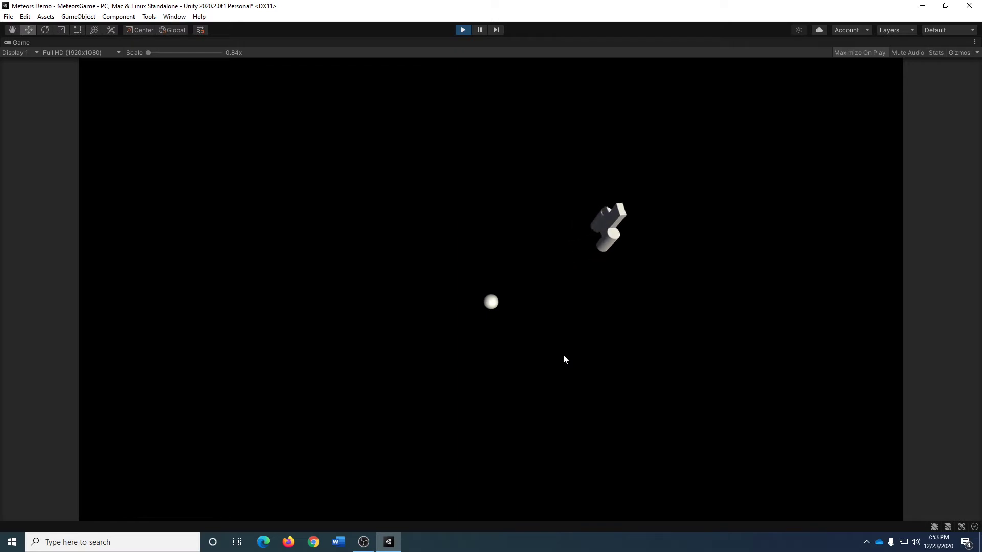
- End the Play-mode test run of the gravity-free ship
{"action": "left_click", "coordinate": [459, 29]}
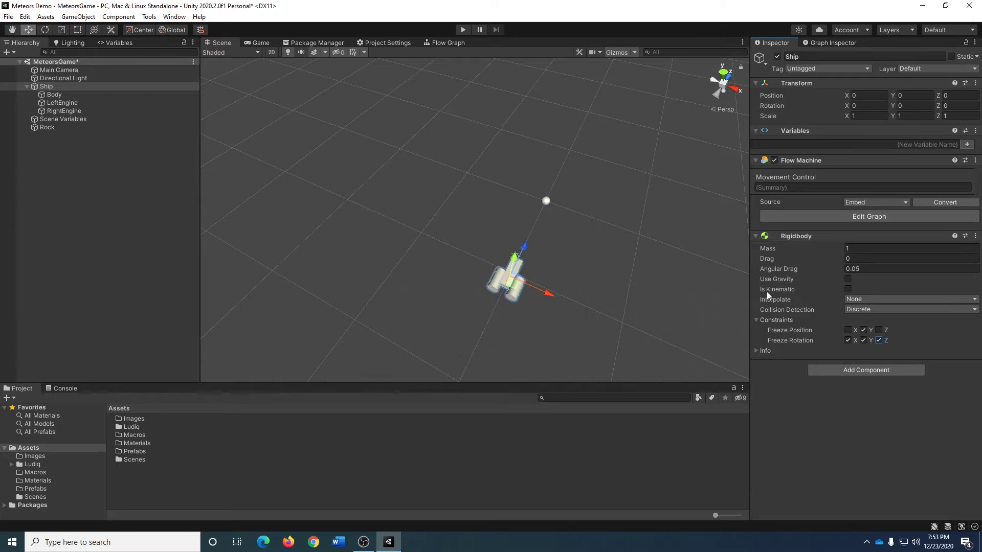
- Set the Rigidbody's Mass, Drag and Angular Drag to 999, then run the game
{"action": "left_click", "coordinate": [861, 247]}
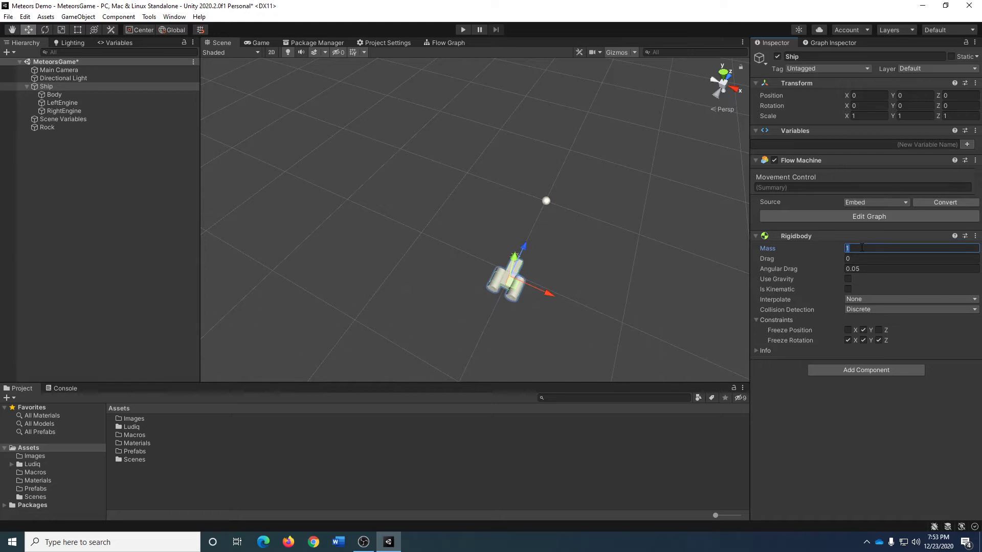
{"action": "type", "text": "999"}
{"action": "left_click", "coordinate": [869, 258]}
{"action": "type", "text": "999"}
{"action": "left_click", "coordinate": [877, 268]}
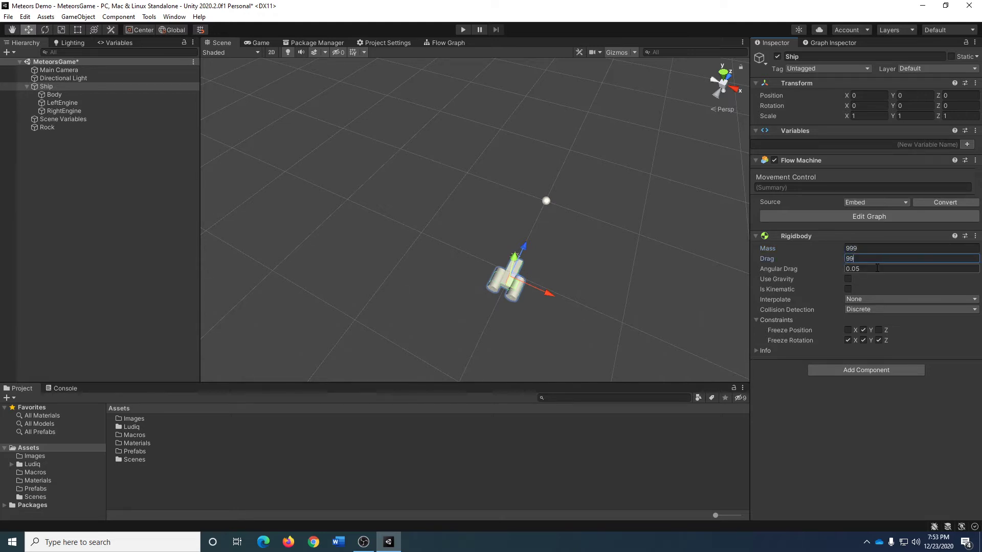
{"action": "type", "text": "999"}
{"action": "key", "text": "Return"}
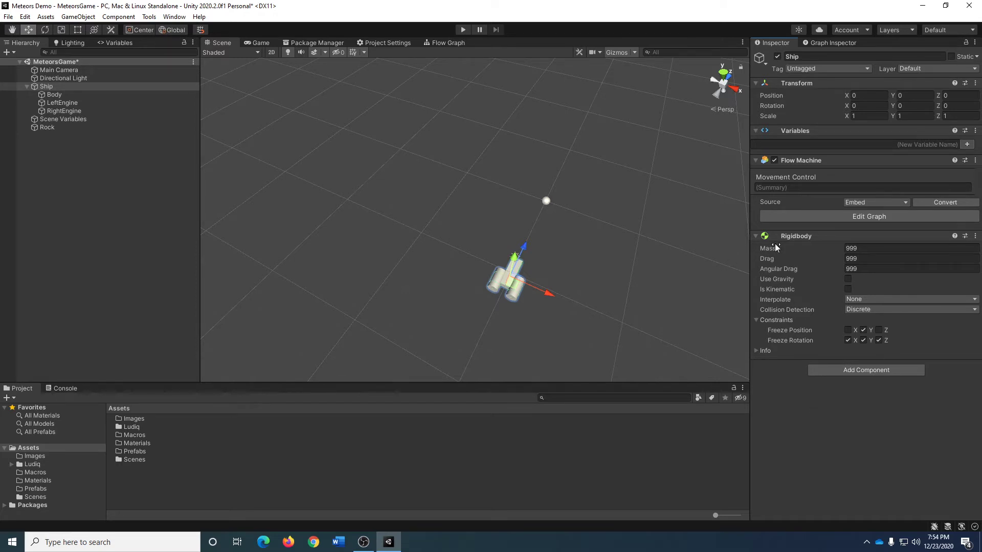
{"action": "left_click", "coordinate": [460, 29]}
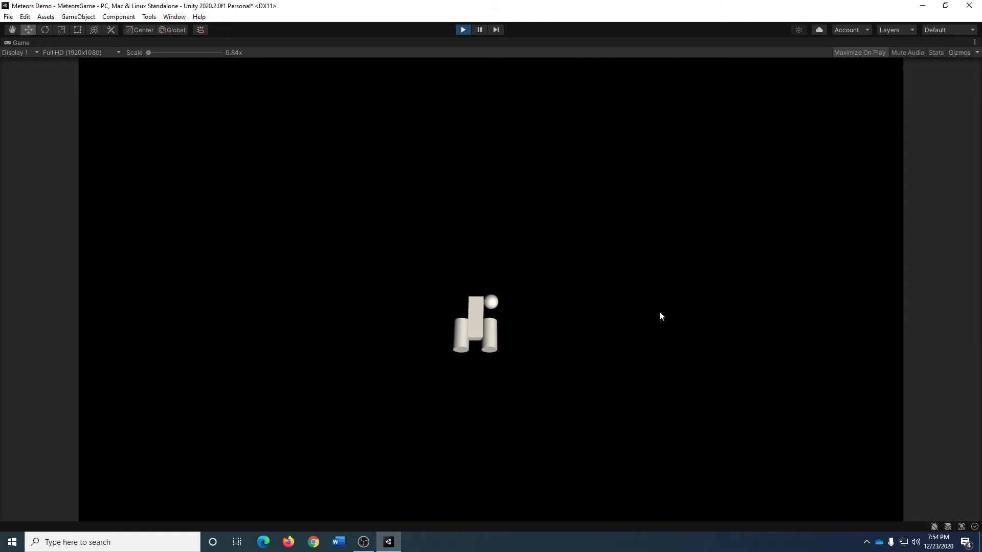
- Exit Play mode after watching the heavier ship's test run
{"action": "left_click", "coordinate": [464, 30]}
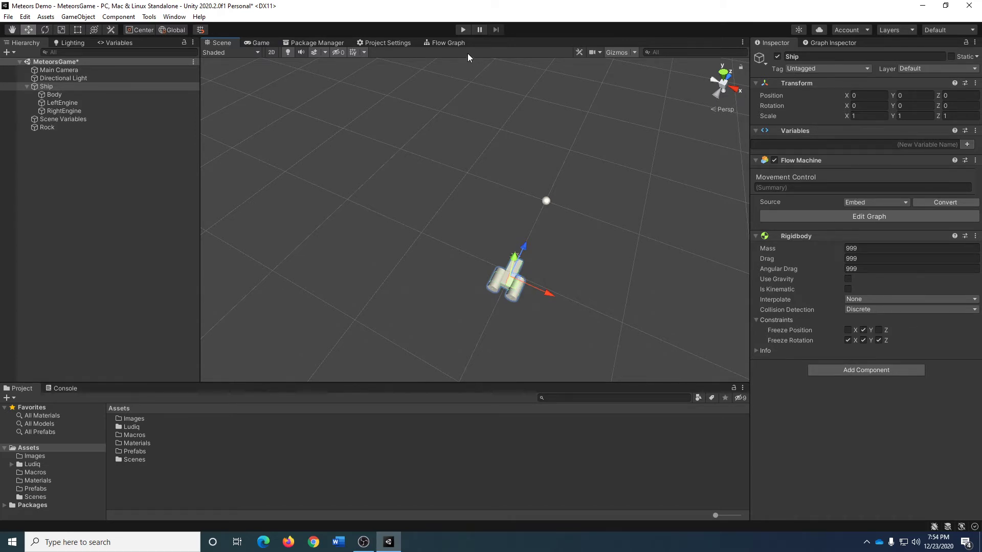
- Open the Flow Graph and reposition the Horizontal Movement, variable and Vertical Movement nodes
{"action": "left_click", "coordinate": [444, 43]}
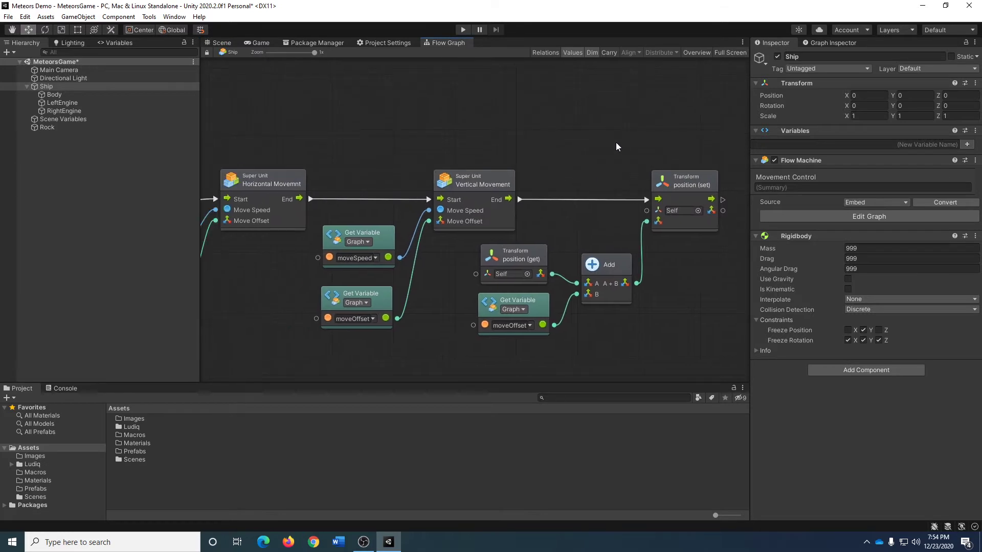
{"action": "scroll", "coordinate": [568, 179], "scroll_direction": "up", "scroll_amount": 3}
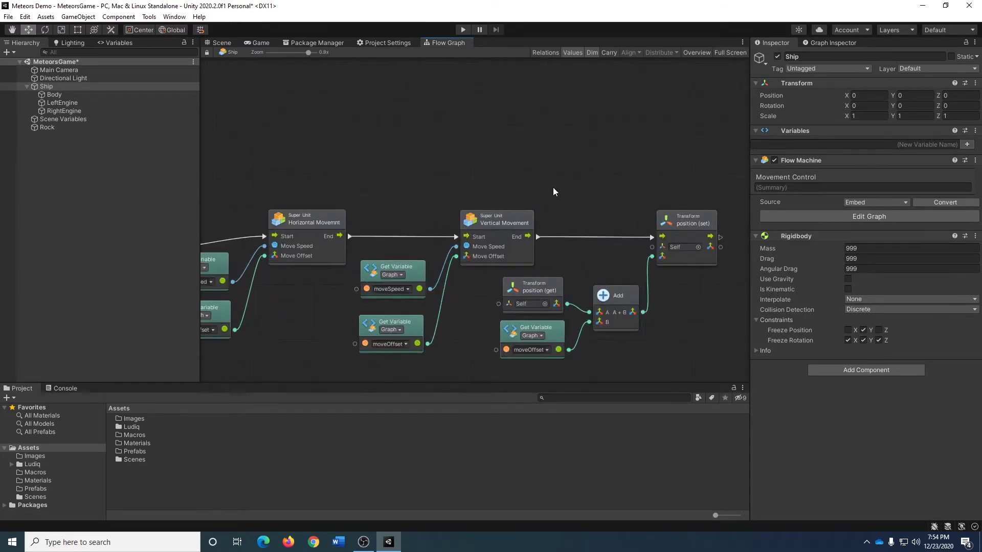
{"action": "middle_click_drag", "start_coordinate": [553, 188], "coordinate": [628, 158]}
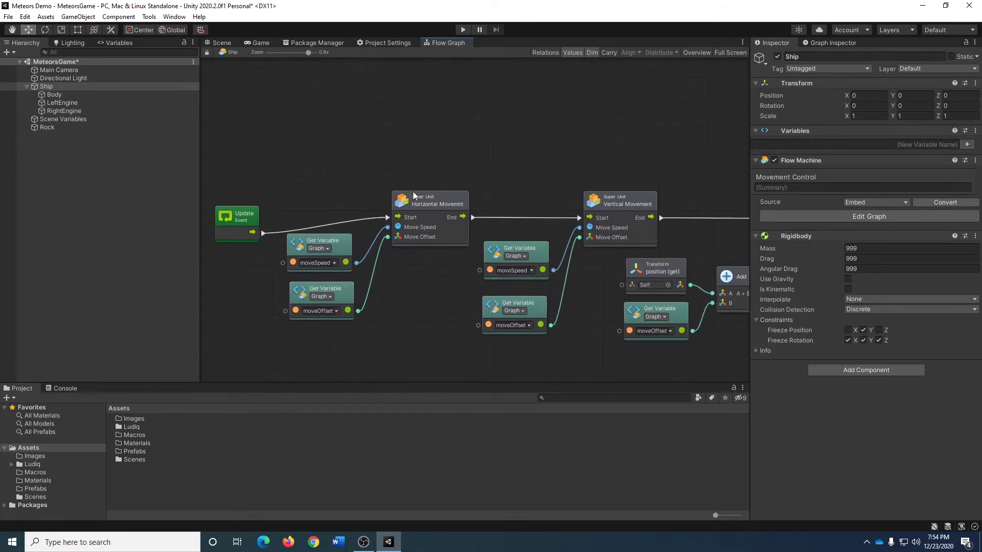
{"action": "left_click_drag", "start_coordinate": [415, 192], "coordinate": [415, 178]}
{"action": "left_click_drag", "start_coordinate": [474, 237], "coordinate": [580, 348]}
{"action": "left_click_drag", "start_coordinate": [533, 256], "coordinate": [456, 261]}
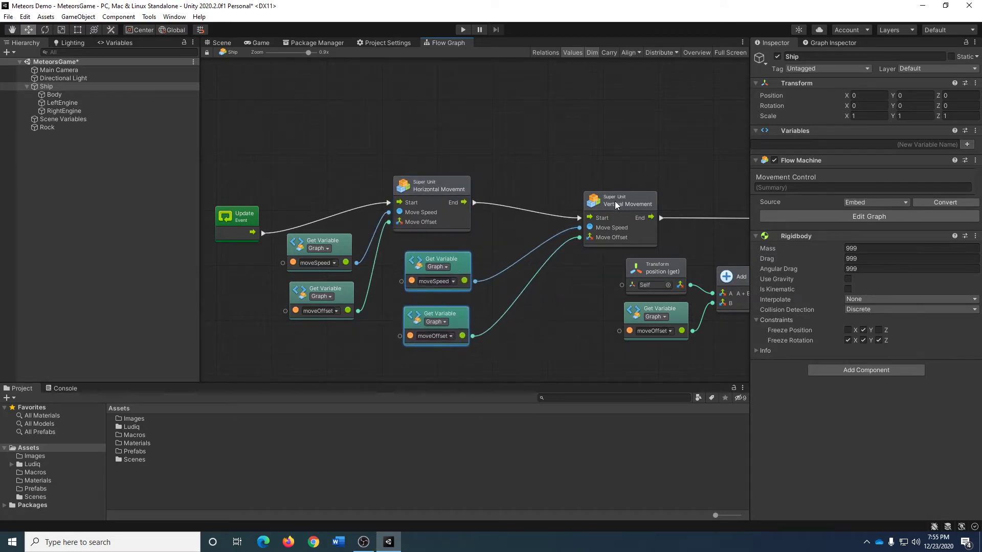
{"action": "left_click_drag", "start_coordinate": [614, 201], "coordinate": [549, 190]}
- Move the four position-setting nodes left, next to the movement units
{"action": "middle_click_drag", "start_coordinate": [613, 265], "coordinate": [487, 232]}
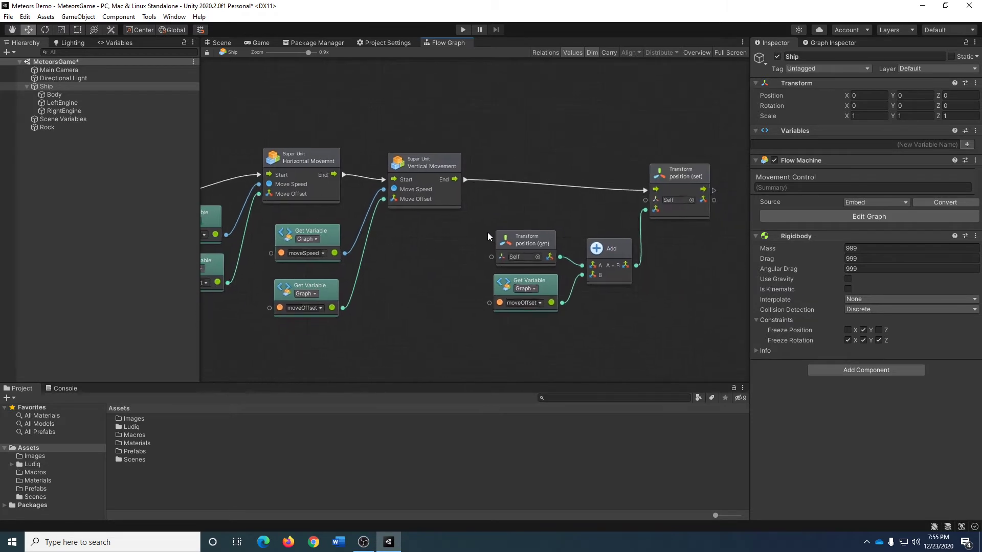
{"action": "left_click_drag", "start_coordinate": [479, 168], "coordinate": [706, 369]}
{"action": "left_click_drag", "start_coordinate": [683, 170], "coordinate": [561, 170]}
{"action": "middle_click_drag", "start_coordinate": [484, 112], "coordinate": [569, 113]}
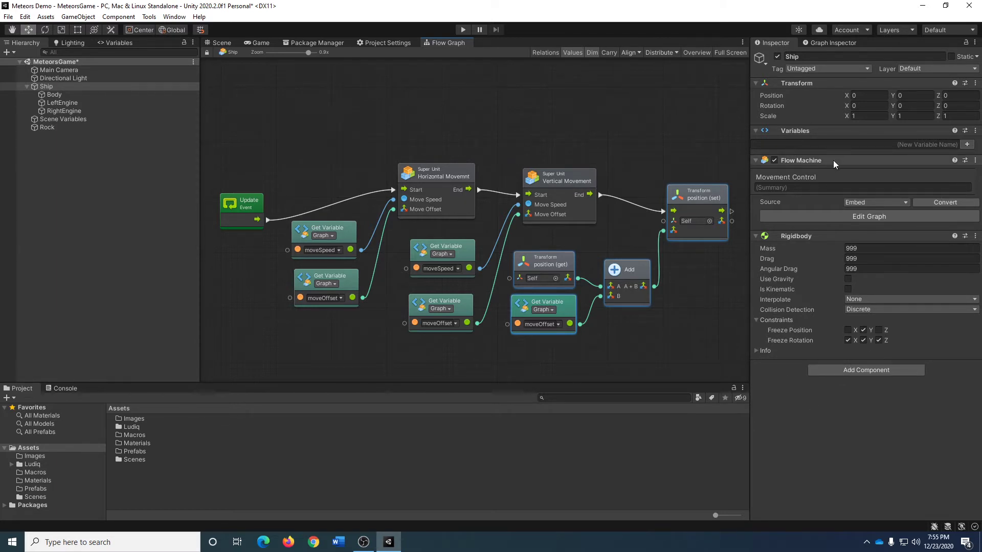
- Add a second Flow Machine to the Ship with its Source set to Embed
{"action": "left_click", "coordinate": [884, 366]}
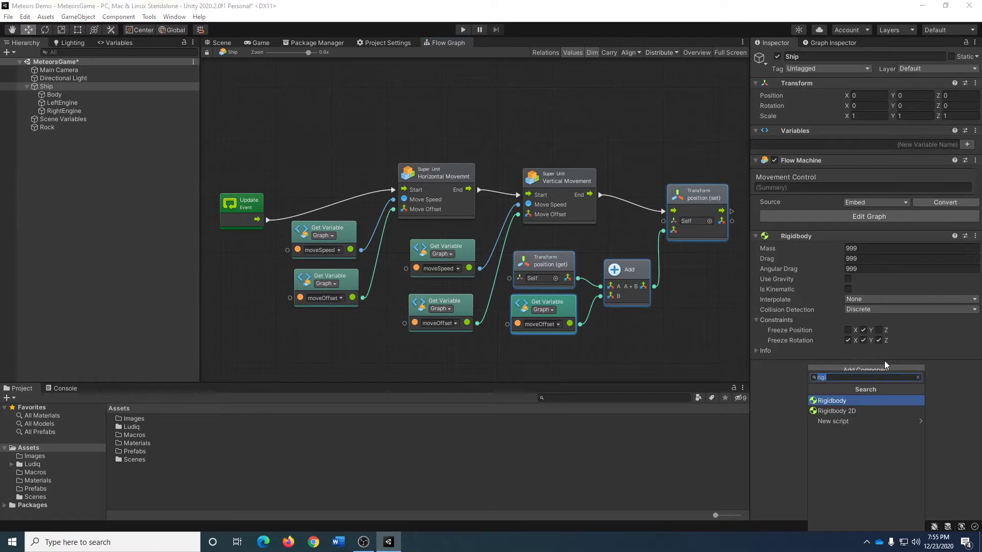
{"action": "type", "text": "Flow"}
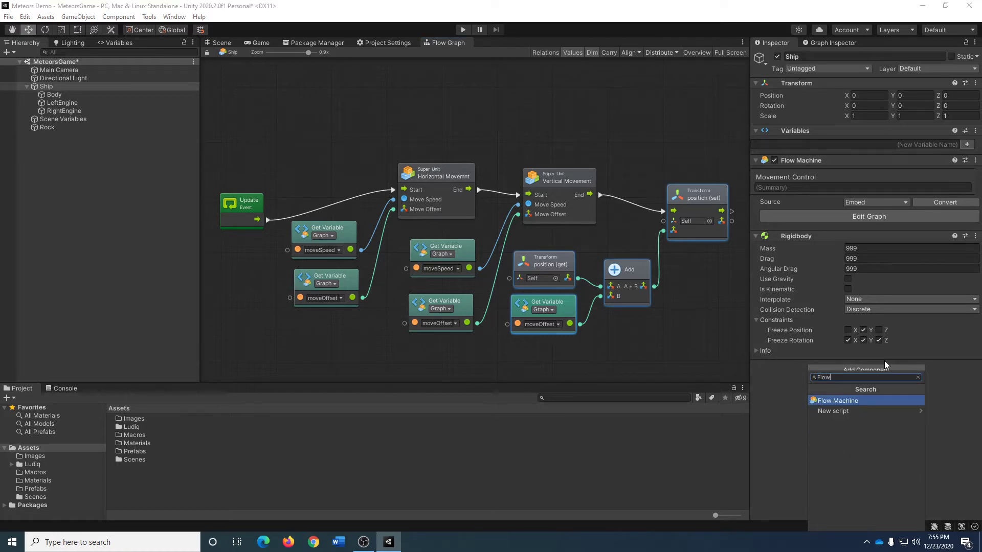
{"action": "left_click", "coordinate": [842, 399]}
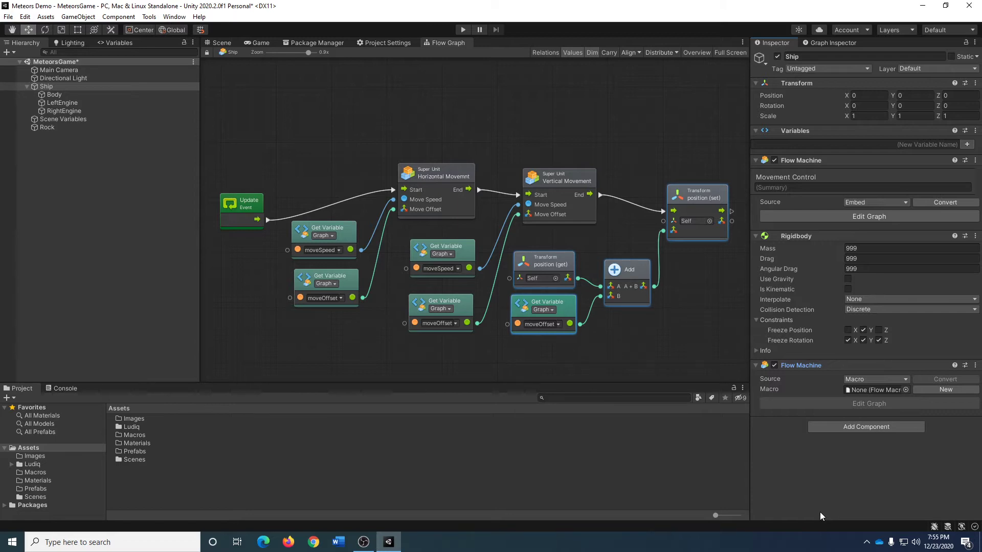
{"action": "left_click", "coordinate": [859, 379]}
{"action": "left_click", "coordinate": [863, 387]}
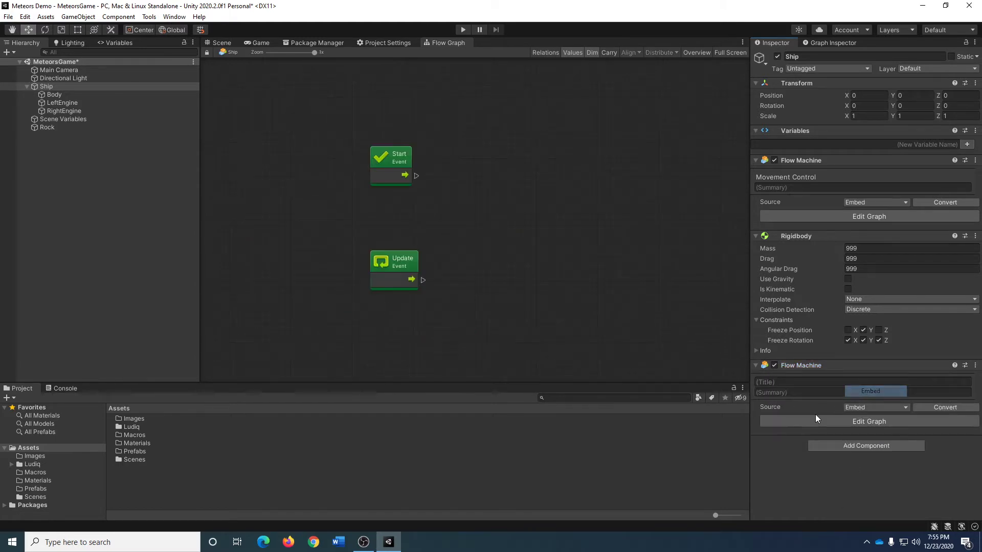
- Title the new graph Collision Control and delete its default Start and Update nodes
{"action": "left_click", "coordinate": [798, 382]}
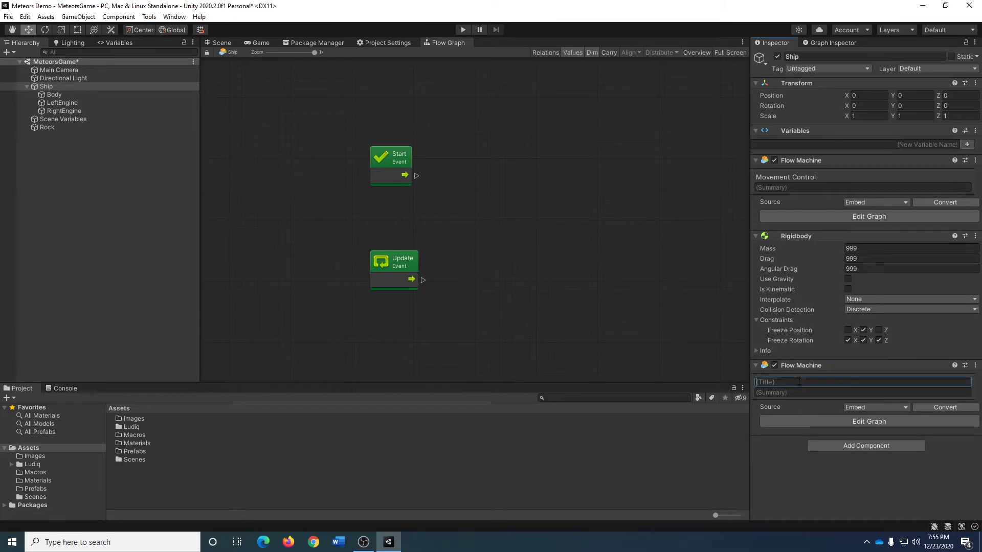
{"action": "type", "text": "Logic"}
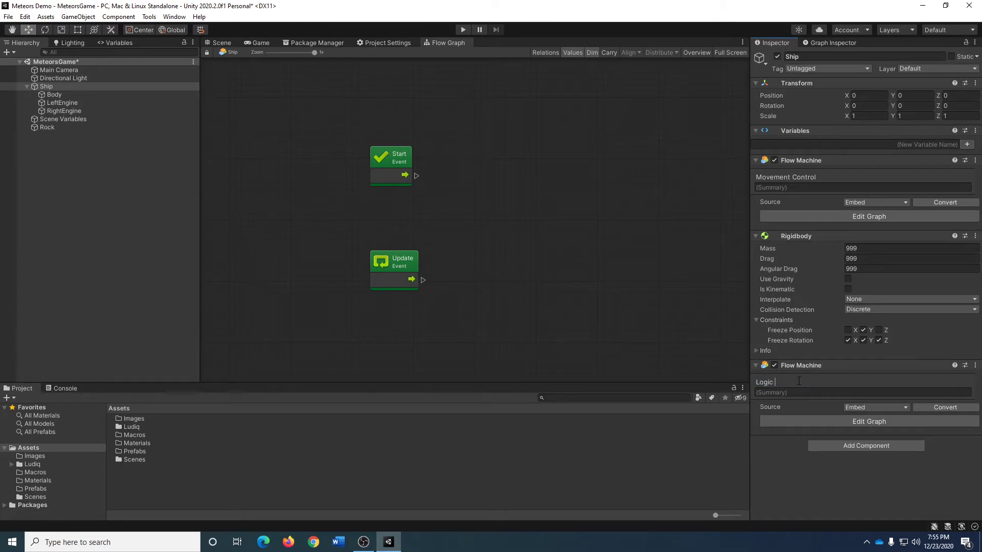
{"action": "key", "text": "BackSpace"}
{"action": "key", "text": "BackSpace"}
{"action": "key", "text": "BackSpace"}
{"action": "key", "text": "BackSpace"}
{"action": "key", "text": "BackSpace"}
{"action": "key", "text": "BackSpace"}
{"action": "type", "text": "Collision Contro"}
{"action": "left_click_drag", "start_coordinate": [305, 120], "coordinate": [510, 339]}
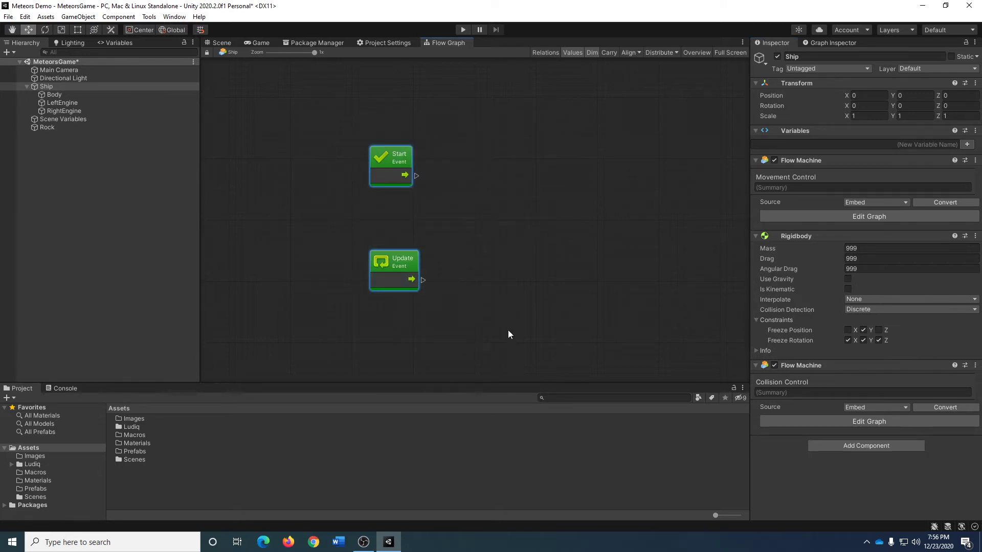
{"action": "key", "text": "Delete"}
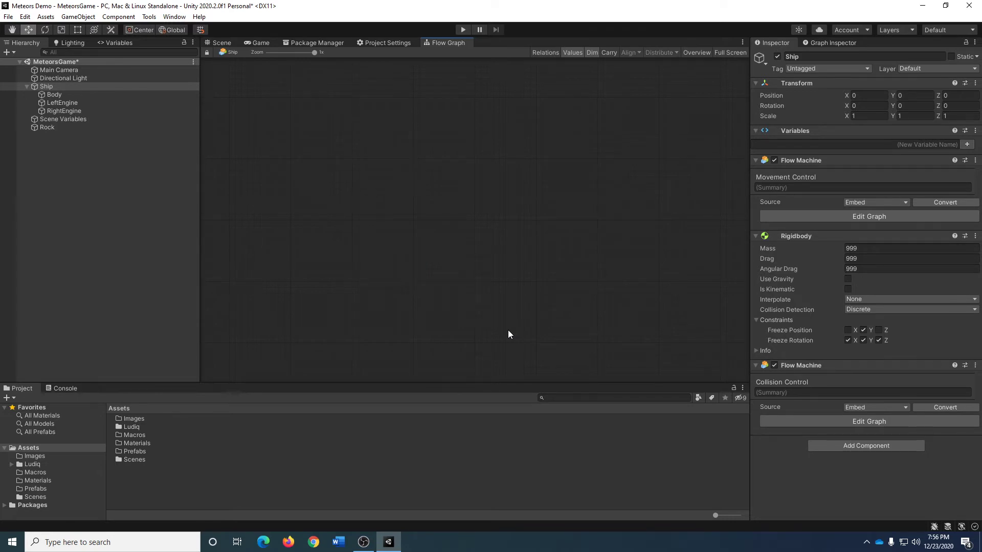
- Search the unit finder for 'collision' and place an On Collision Enter node at the graph's upper left
{"action": "right_click", "coordinate": [311, 104]}
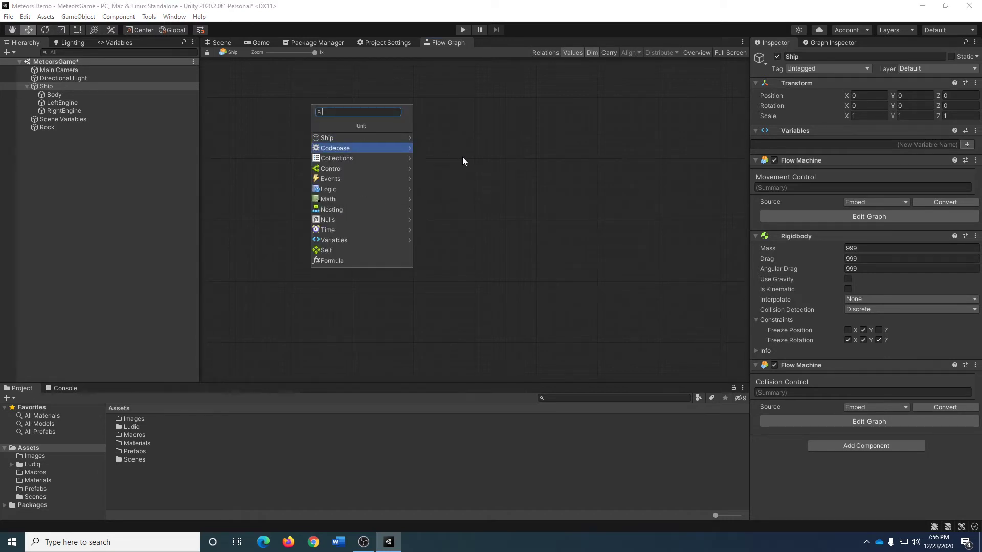
{"action": "left_click", "coordinate": [357, 179]}
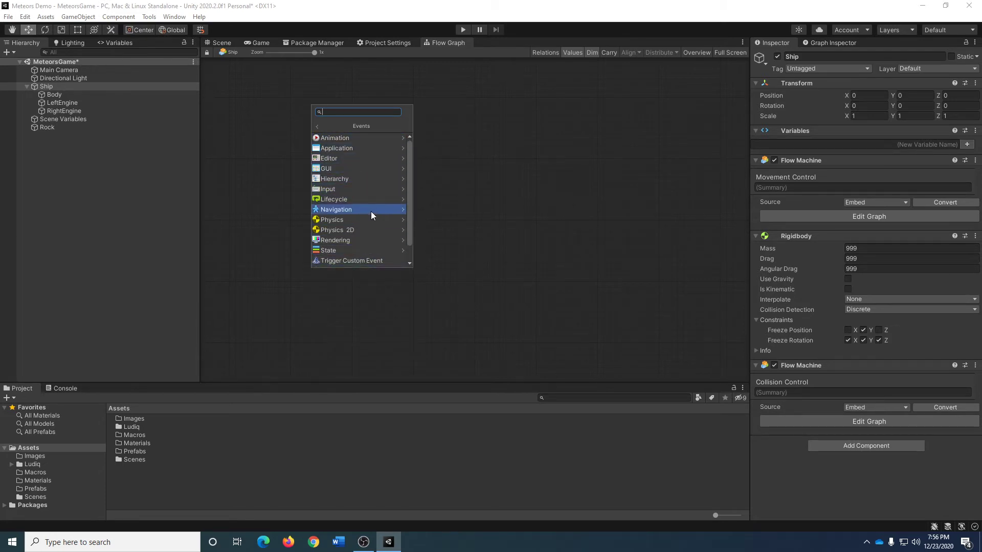
{"action": "left_click", "coordinate": [483, 181]}
{"action": "right_click", "coordinate": [404, 174]}
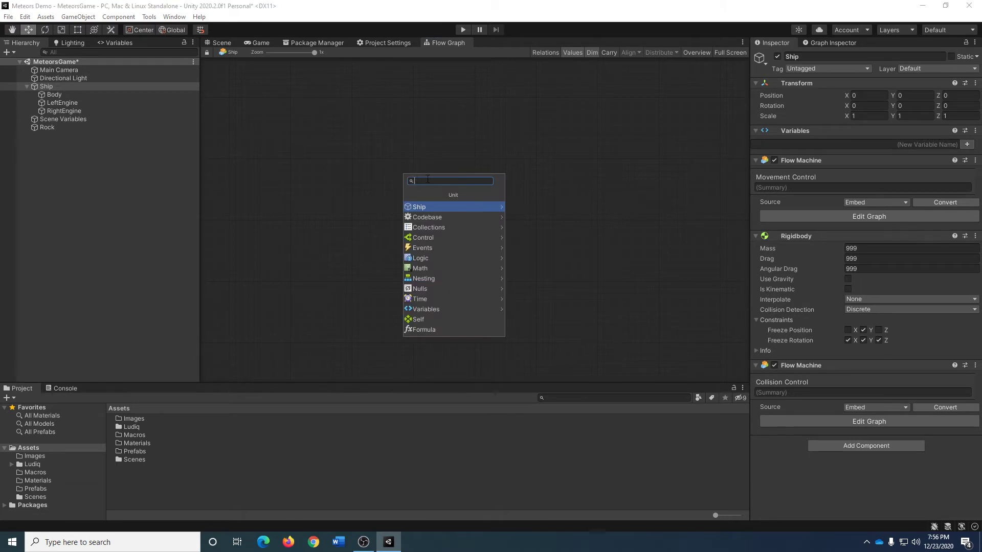
{"action": "type", "text": "collisio"}
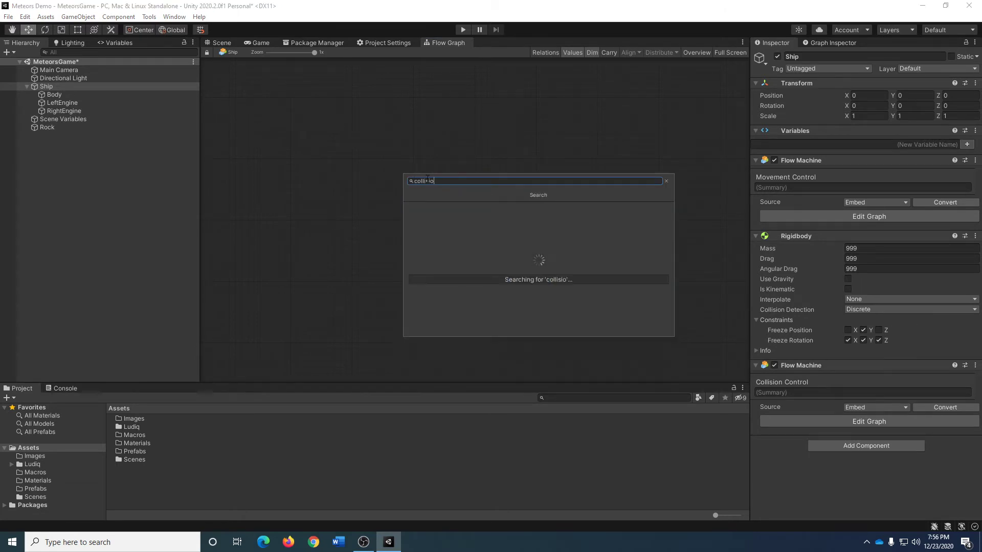
{"action": "type", "text": "n"}
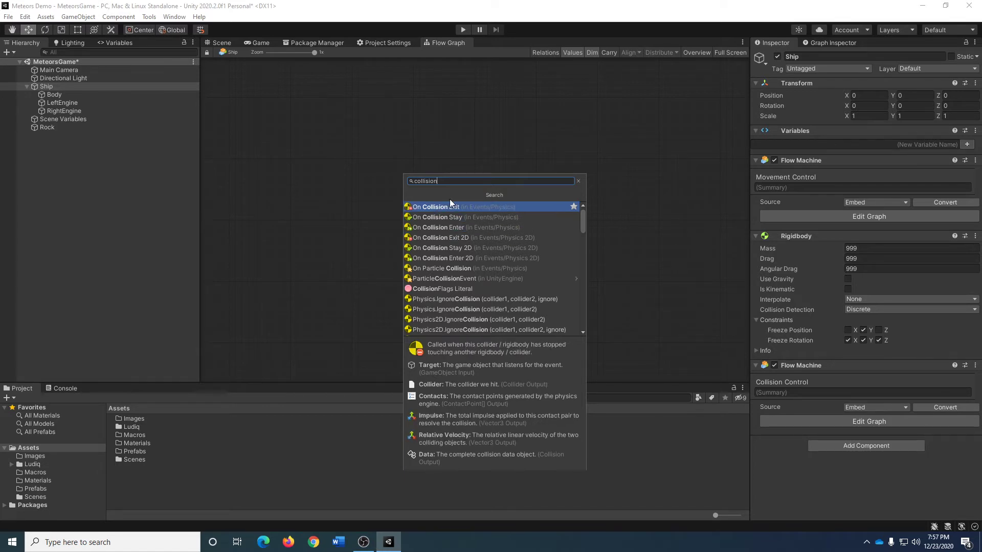
{"action": "left_click", "coordinate": [449, 227]}
{"action": "left_click_drag", "start_coordinate": [478, 186], "coordinate": [384, 152]}
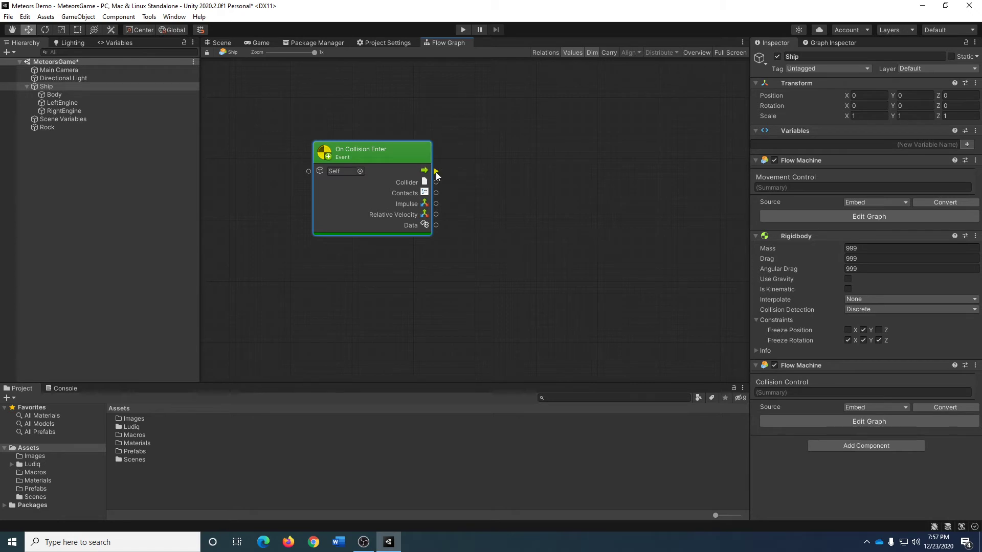
- Connect a MonoBehaviour print unit after the On Collision Enter event
{"action": "left_click_drag", "start_coordinate": [436, 172], "coordinate": [510, 153]}
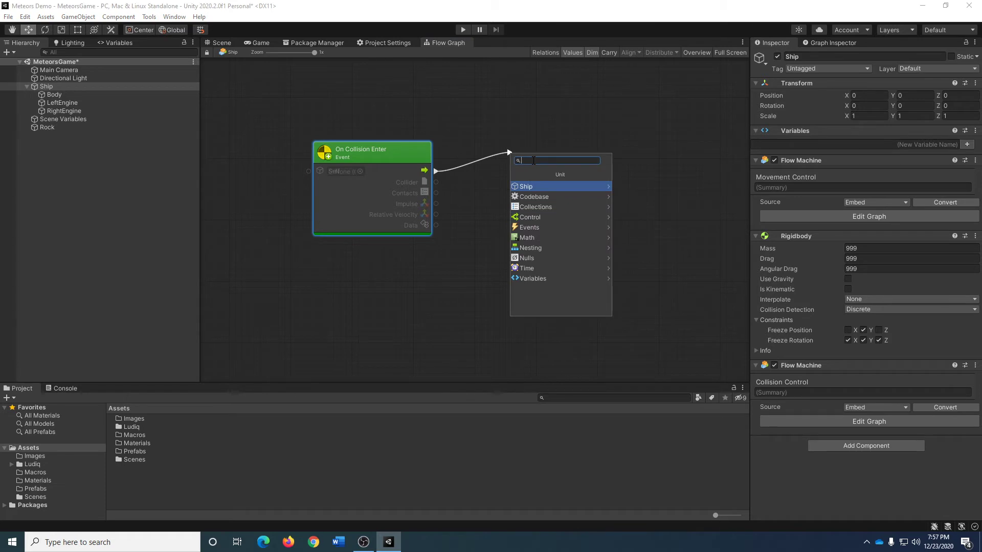
{"action": "type", "text": "print"}
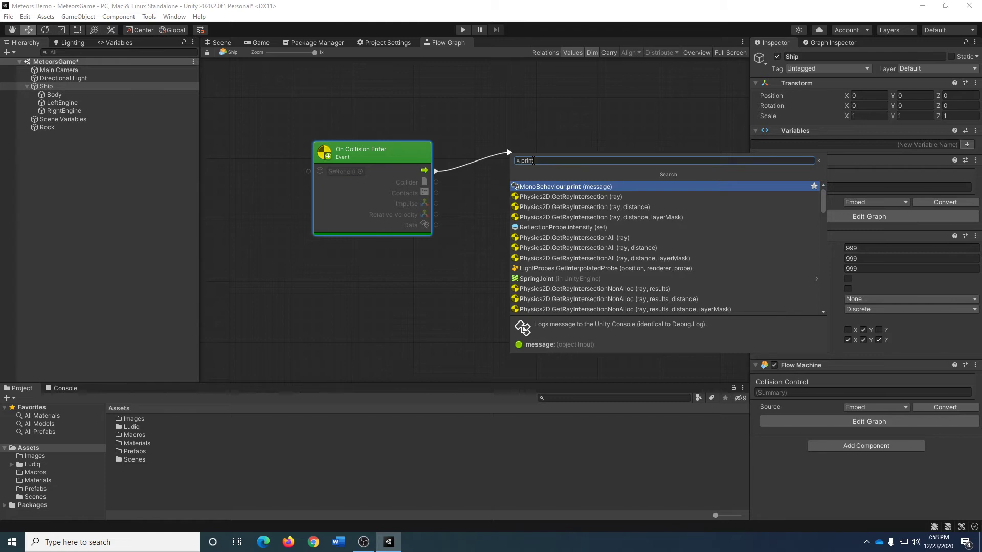
{"action": "key", "text": "BackSpace"}
{"action": "key", "text": "BackSpace"}
{"action": "key", "text": "BackSpace"}
{"action": "key", "text": "BackSpace"}
{"action": "key", "text": "BackSpace"}
{"action": "type", "text": "debug.log"}
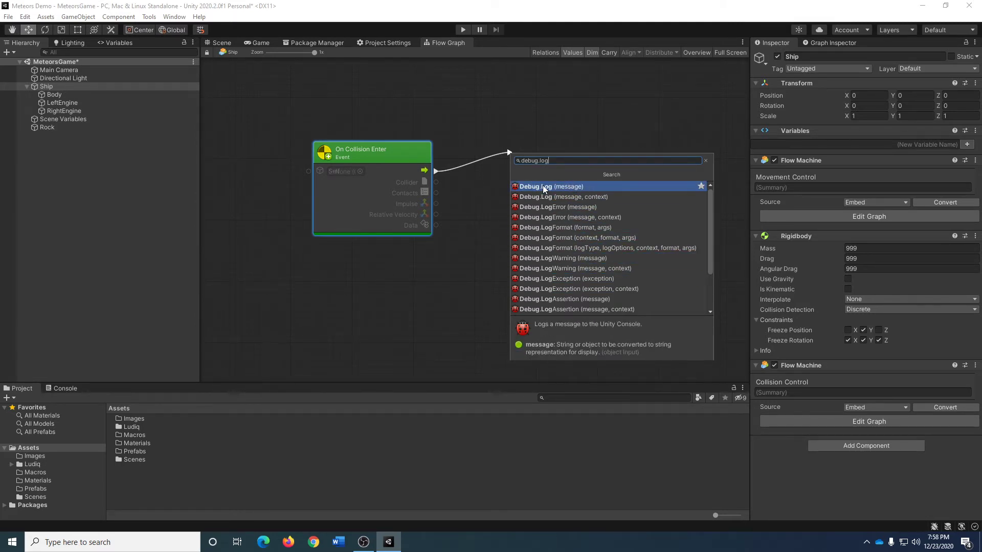
{"action": "left_click_drag", "start_coordinate": [548, 161], "coordinate": [495, 166]}
{"action": "type", "text": "print"}
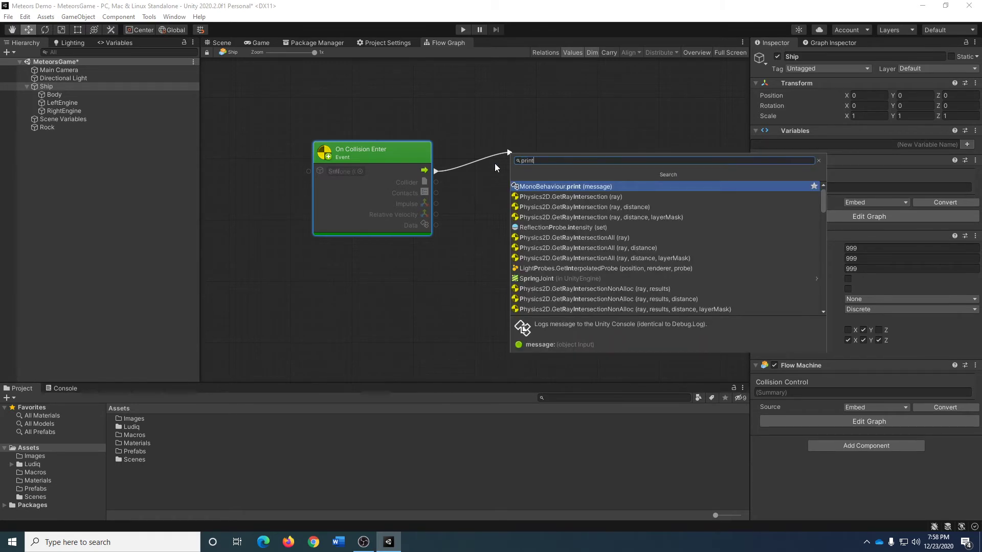
{"action": "left_click", "coordinate": [569, 185]}
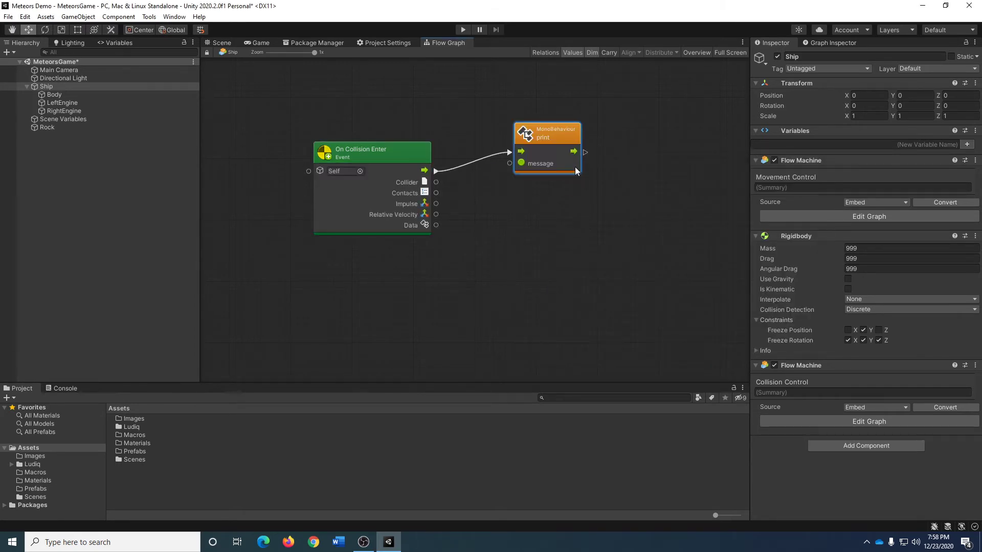
{"action": "left_click_drag", "start_coordinate": [569, 129], "coordinate": [584, 128]}
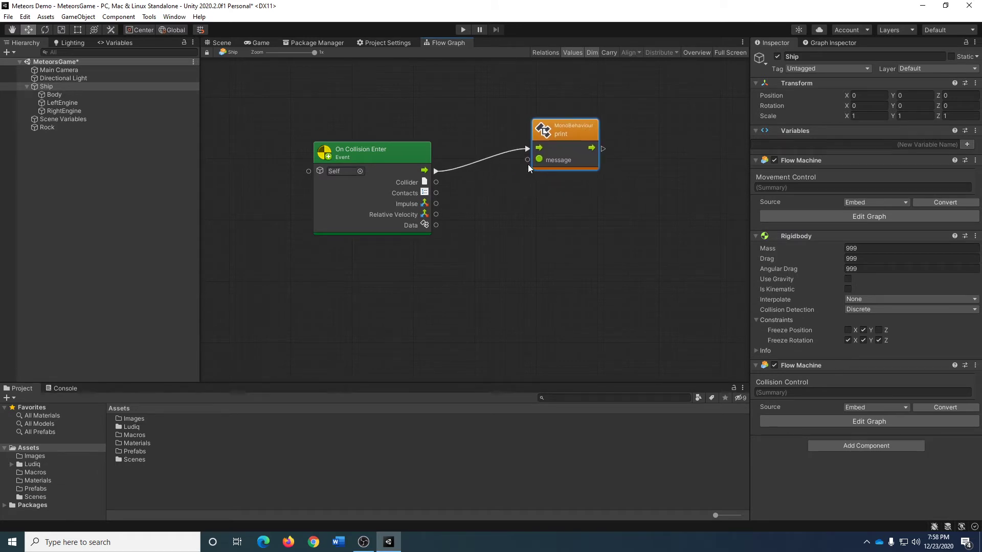
- Feed a string literal 'You Lose!' into the print unit's message input
{"action": "left_click_drag", "start_coordinate": [529, 163], "coordinate": [482, 192]}
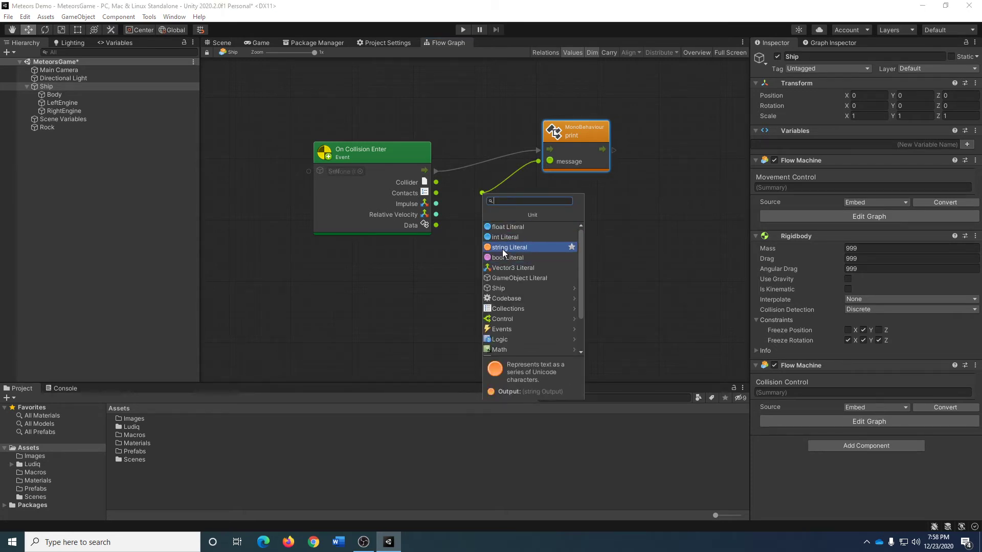
{"action": "left_click", "coordinate": [502, 248]}
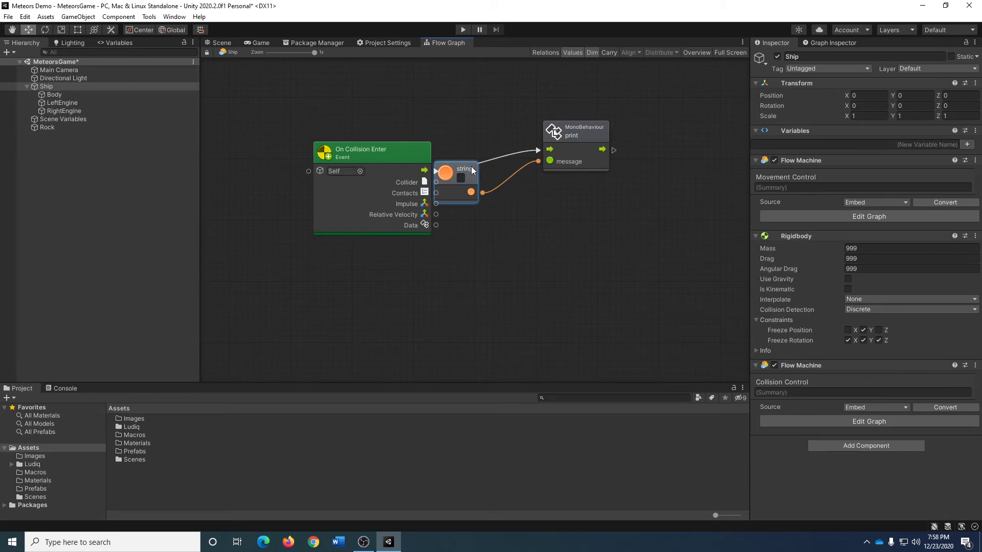
{"action": "left_click_drag", "start_coordinate": [472, 169], "coordinate": [496, 199]}
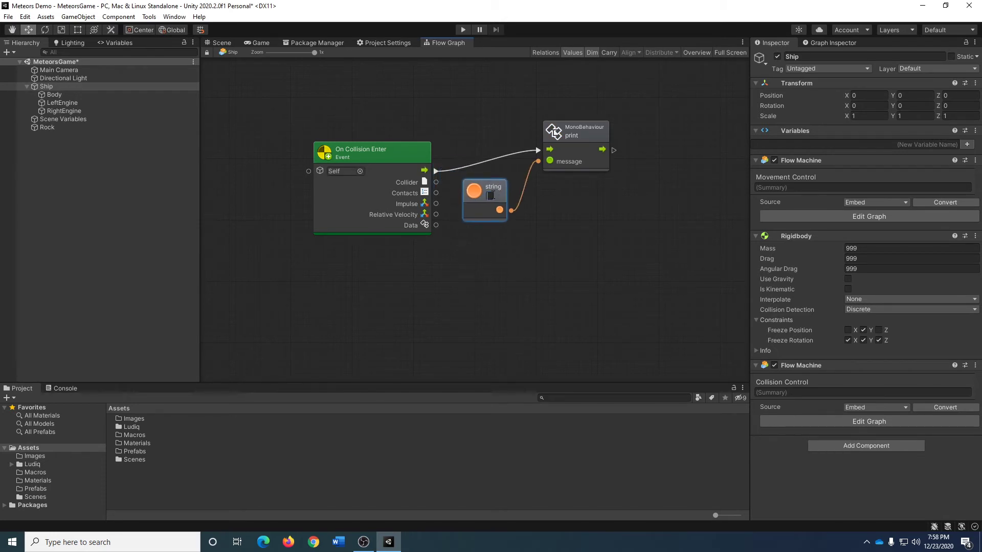
{"action": "type", "text": "You Lo"}
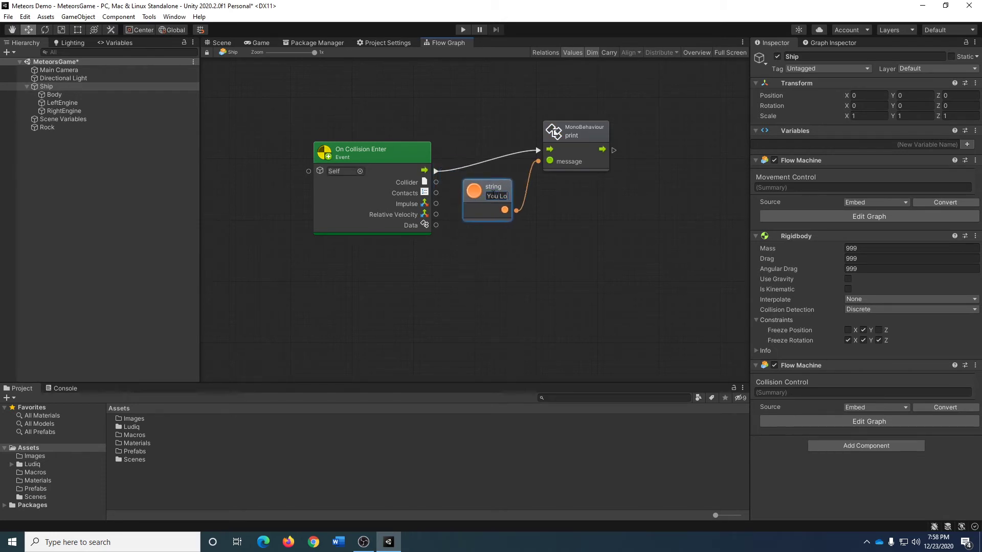
{"action": "type", "text": "se!"}
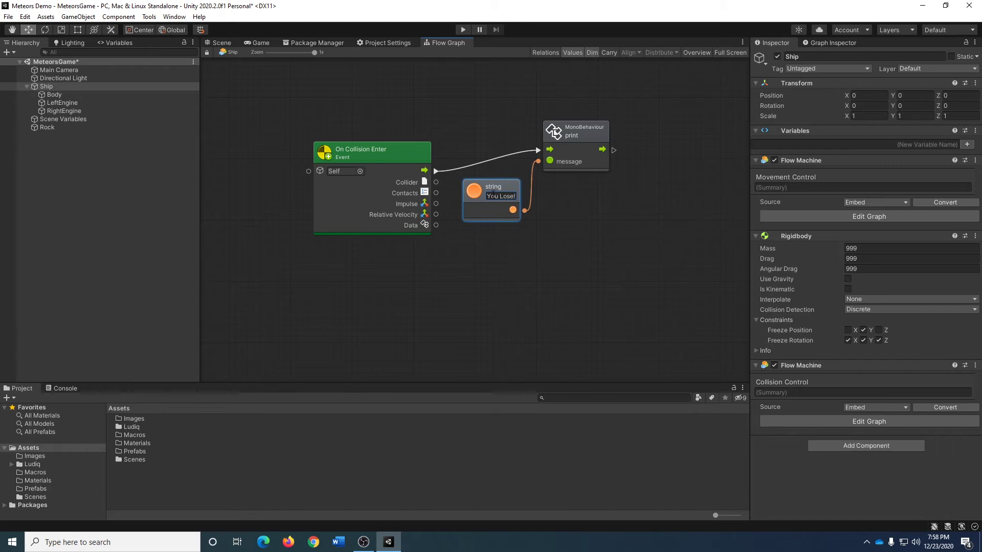
{"action": "left_click_drag", "start_coordinate": [569, 133], "coordinate": [577, 135]}
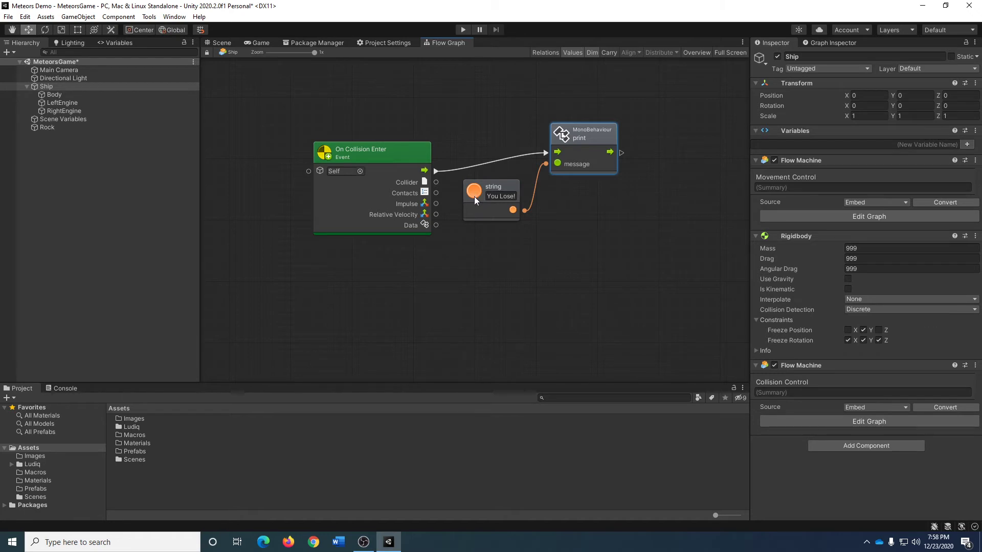
{"action": "left_click", "coordinate": [491, 195]}
{"action": "middle_click_drag", "start_coordinate": [649, 208], "coordinate": [592, 228]}
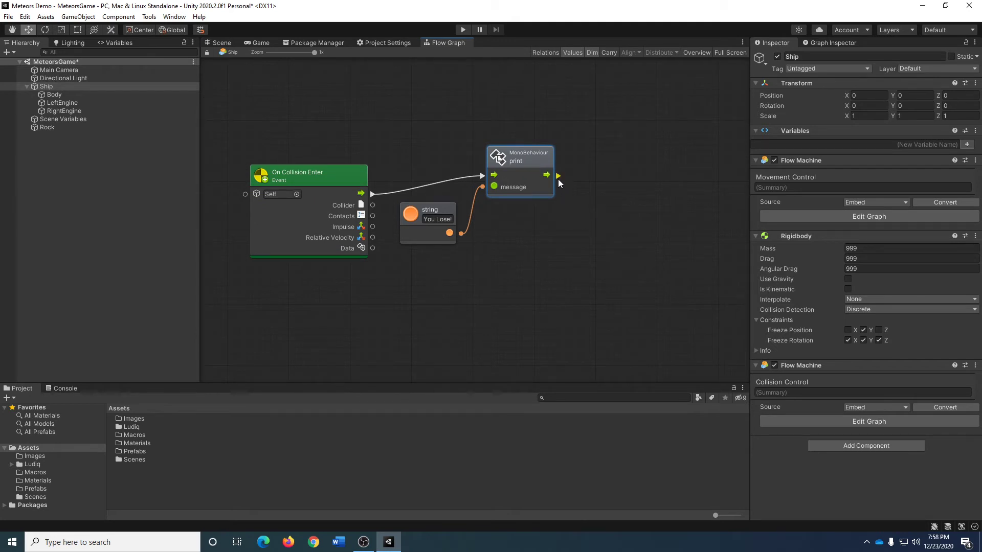
- Add an Object.Destroy unit after the print unit's output
{"action": "left_click_drag", "start_coordinate": [558, 179], "coordinate": [621, 157]}
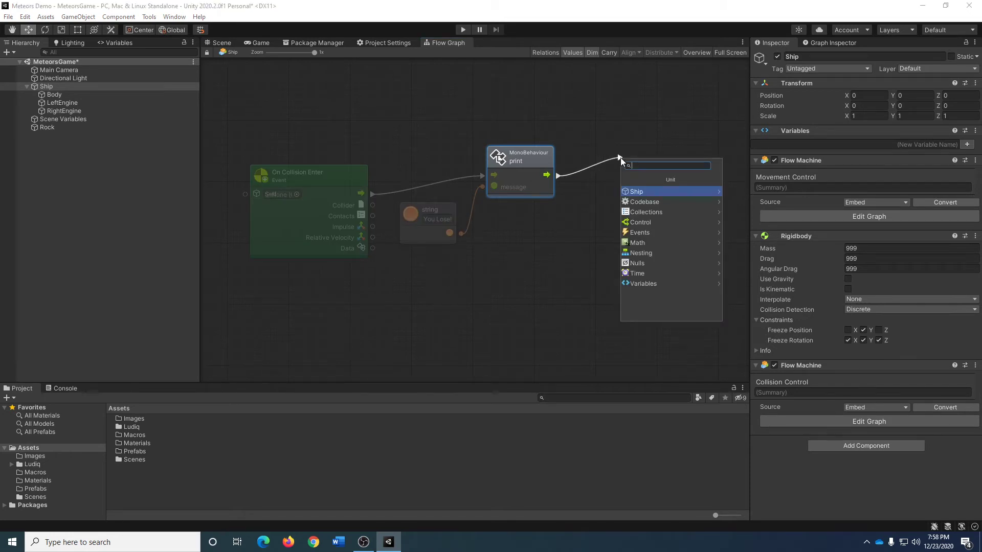
{"action": "type", "text": "Destroy"}
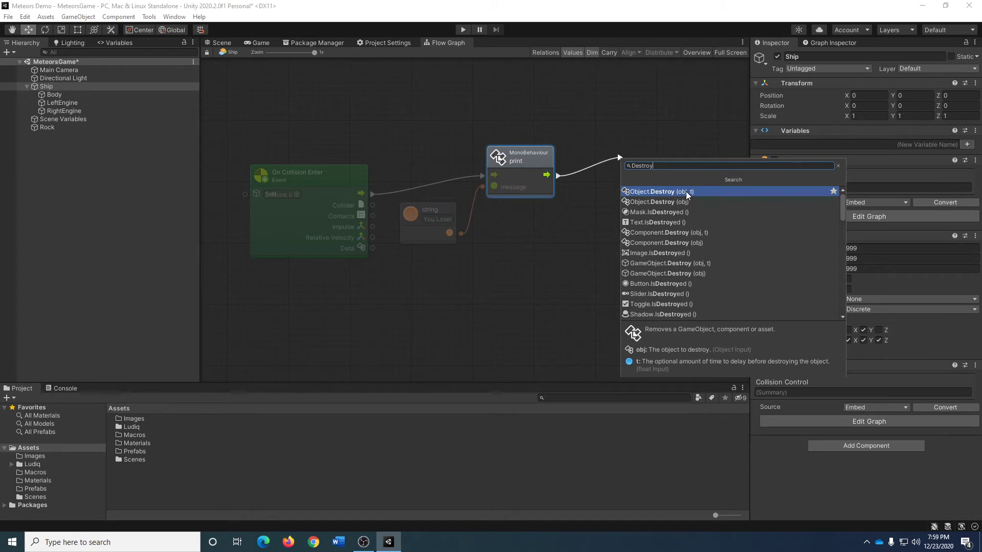
{"action": "left_click", "coordinate": [654, 201]}
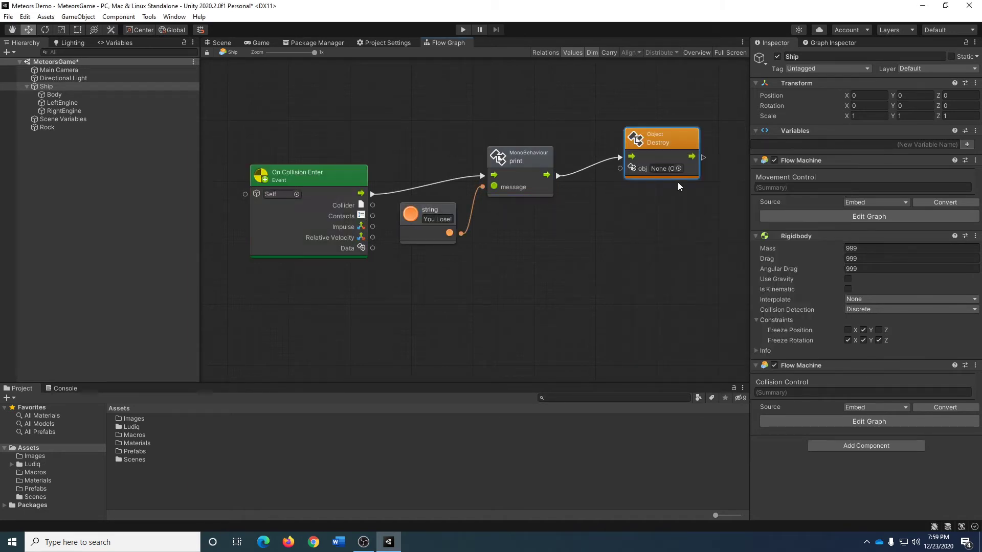
{"action": "left_click_drag", "start_coordinate": [666, 137], "coordinate": [661, 141]}
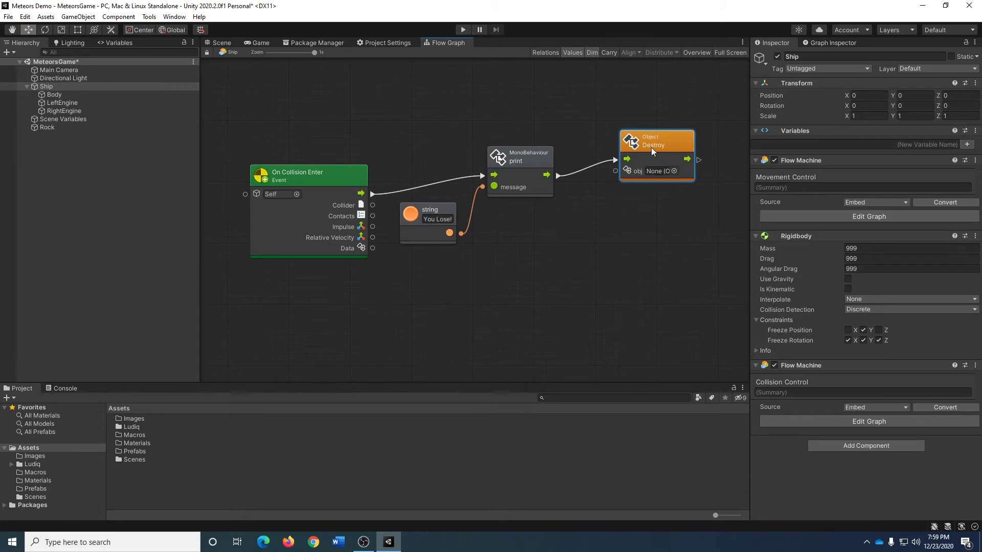
{"action": "mouse_move", "coordinate": [652, 136]}
{"action": "left_mouse_down"}
{"action": "mouse_move", "coordinate": [662, 137]}
{"action": "mouse_move", "coordinate": [650, 135]}
{"action": "left_mouse_up"}
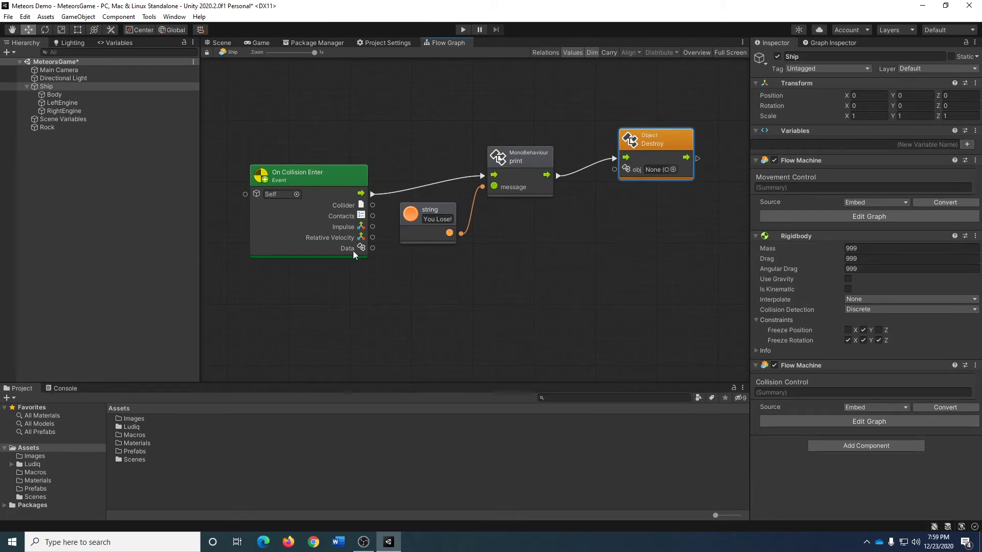
{"action": "left_click", "coordinate": [312, 180]}
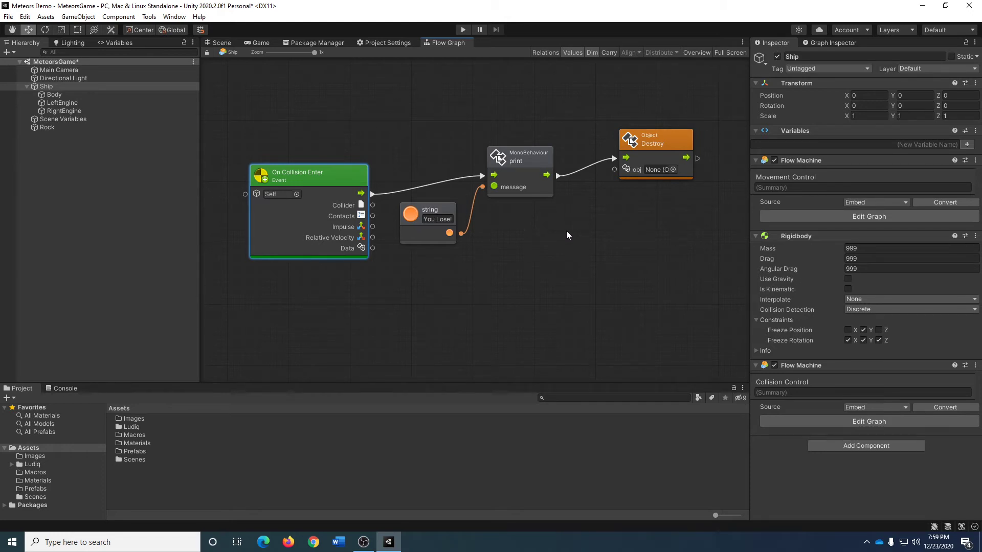
- Add a Self unit and wire it into Destroy's obj input
{"action": "right_click", "coordinate": [594, 204]}
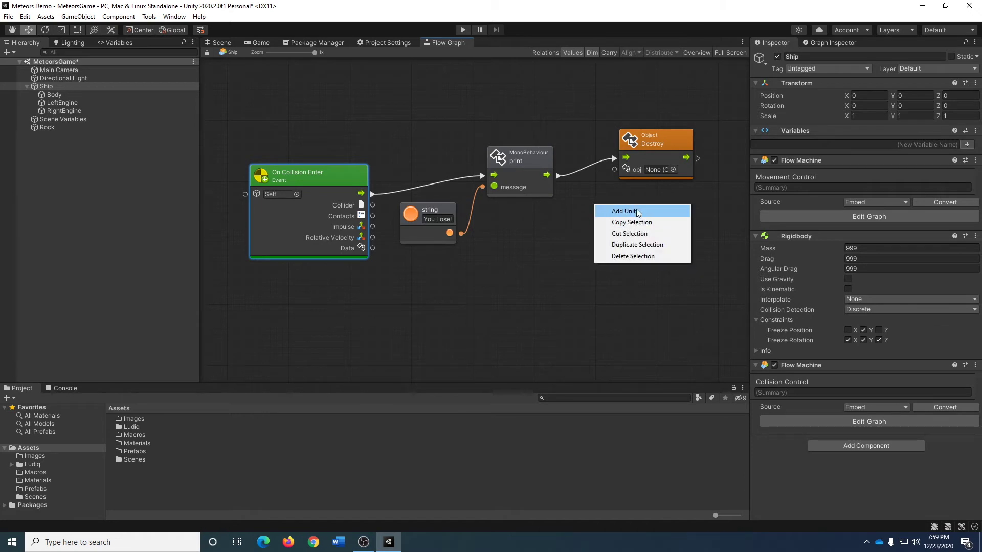
{"action": "left_click", "coordinate": [600, 211]}
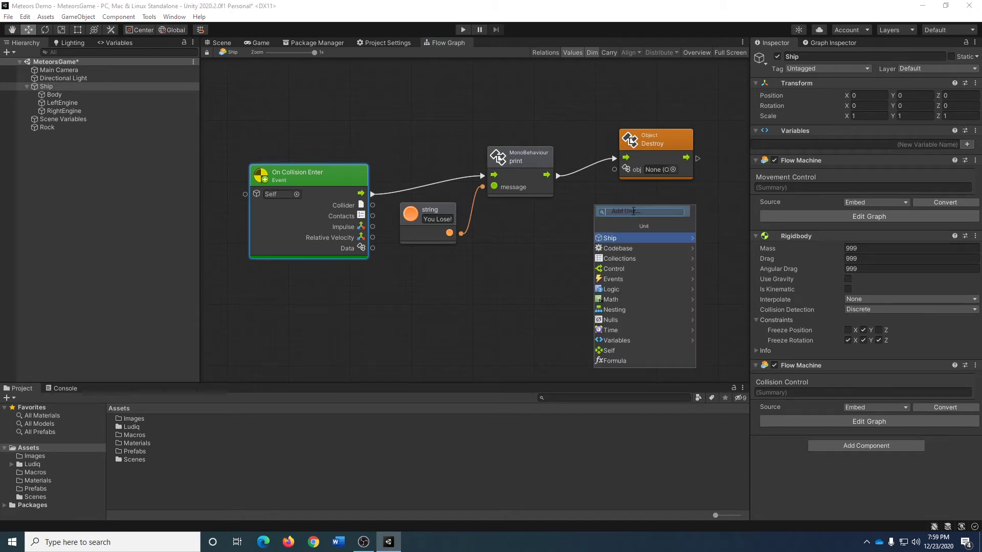
{"action": "left_click", "coordinate": [615, 350]}
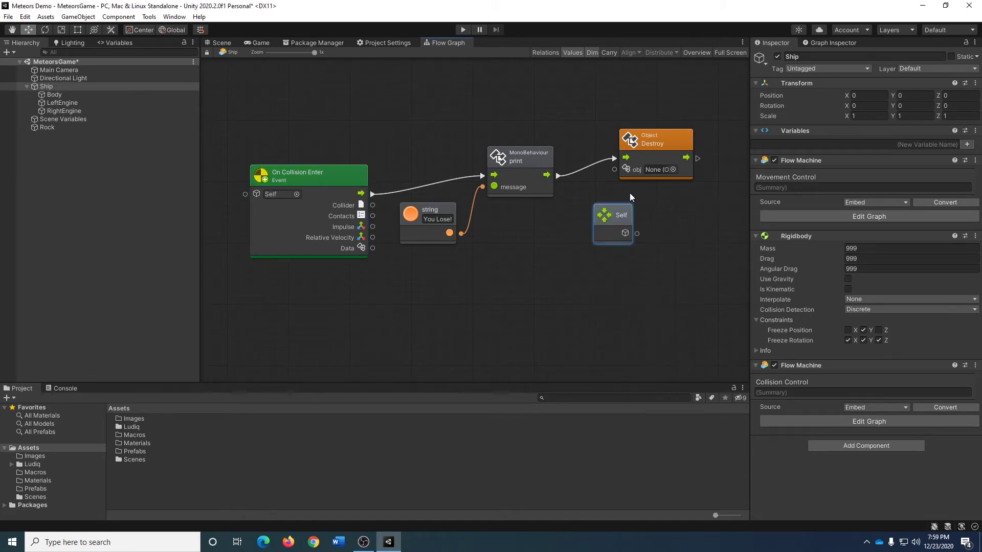
{"action": "left_click_drag", "start_coordinate": [612, 216], "coordinate": [613, 171]}
{"action": "left_click_drag", "start_coordinate": [649, 140], "coordinate": [654, 171]}
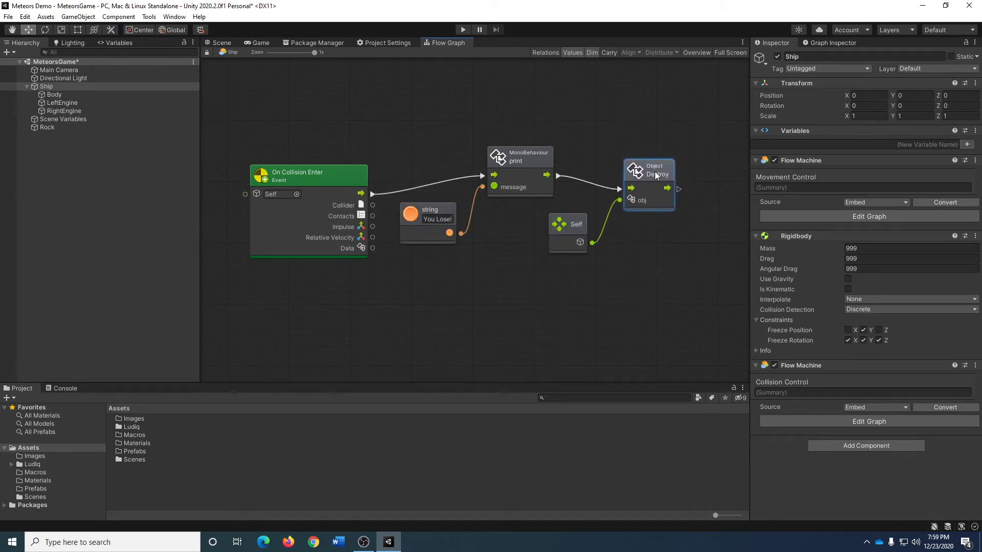
{"action": "left_click_drag", "start_coordinate": [573, 222], "coordinate": [552, 219]}
{"action": "left_click", "coordinate": [598, 270]}
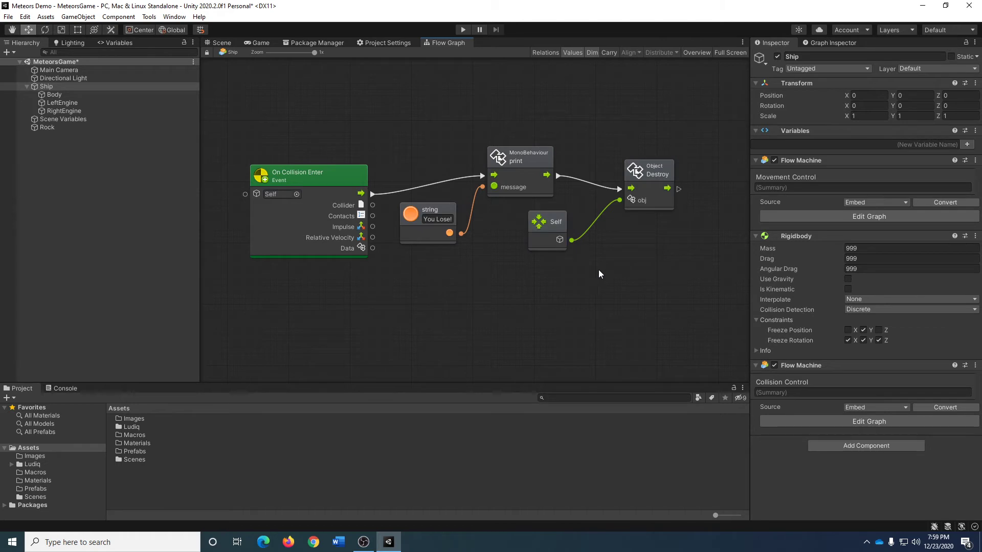
- Review each node of the collision graph and start a test run
{"action": "left_click", "coordinate": [335, 175]}
{"action": "left_click", "coordinate": [539, 154]}
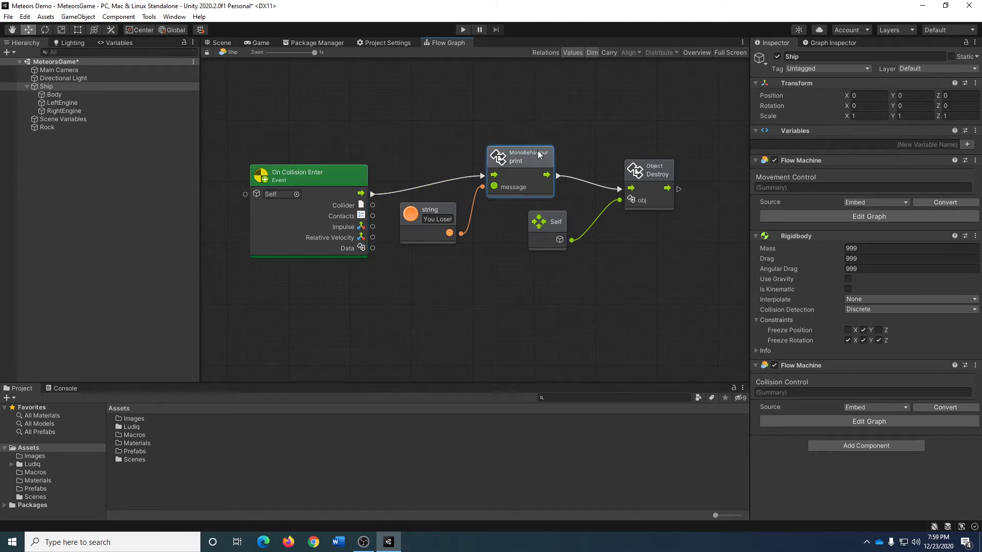
{"action": "left_click", "coordinate": [423, 226]}
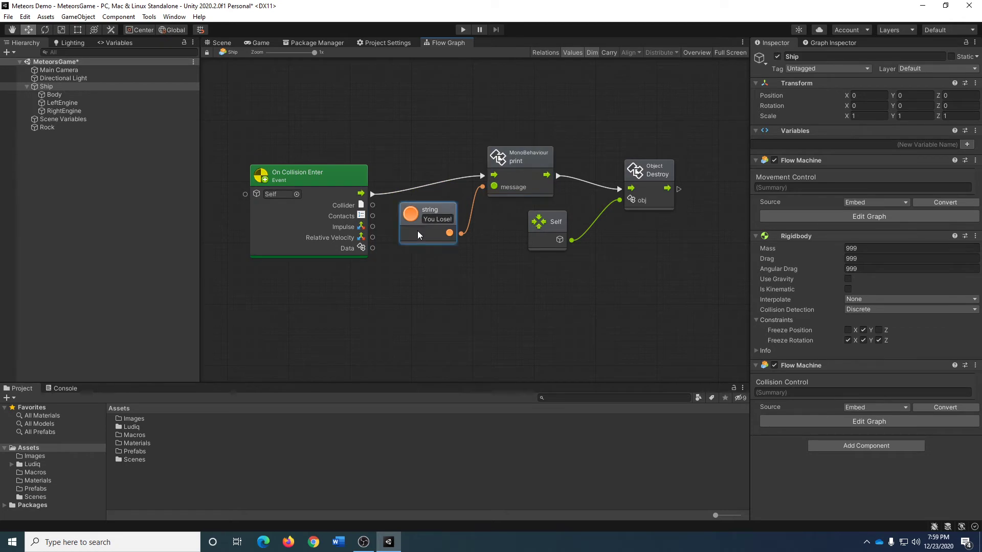
{"action": "left_click", "coordinate": [522, 158]}
{"action": "left_click", "coordinate": [652, 167]}
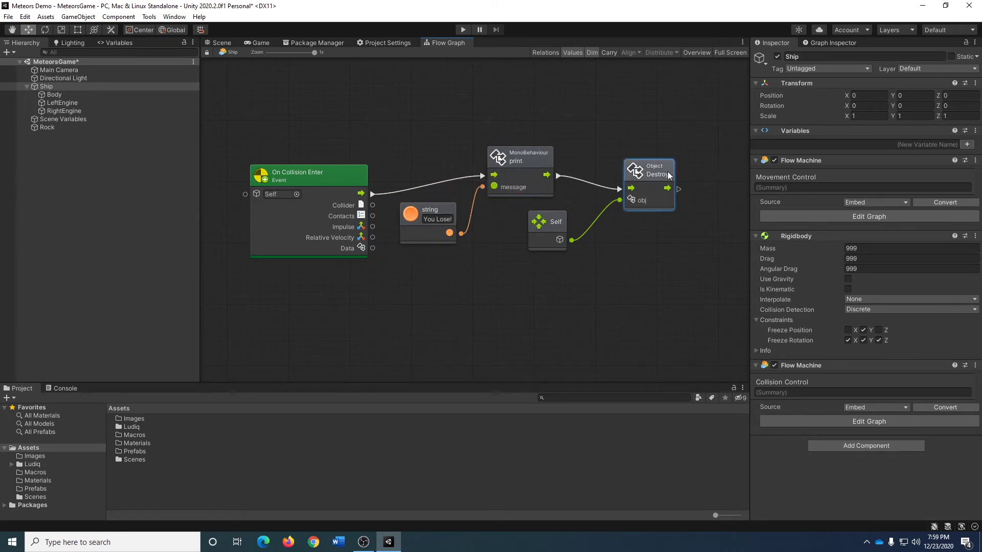
{"action": "left_click", "coordinate": [536, 228]}
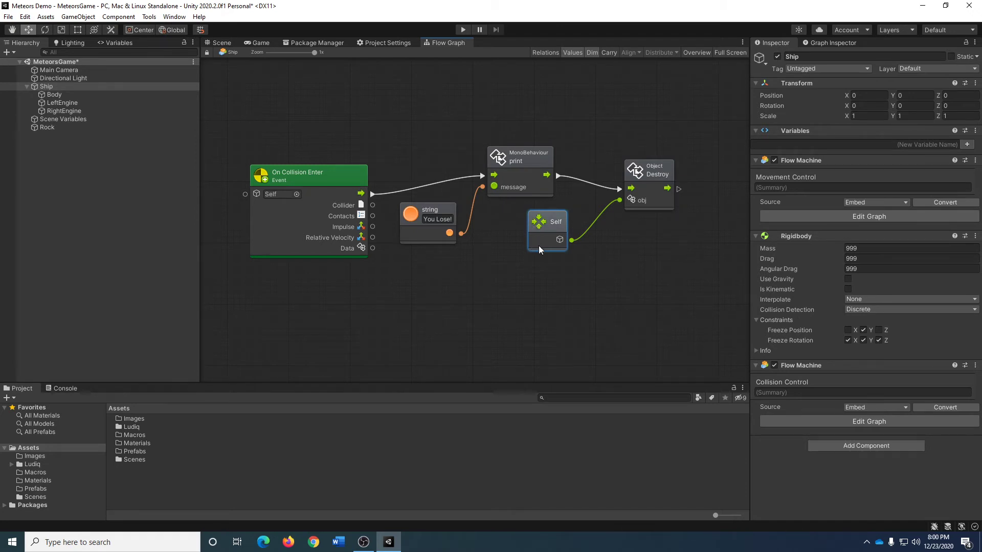
{"action": "left_click", "coordinate": [462, 33]}
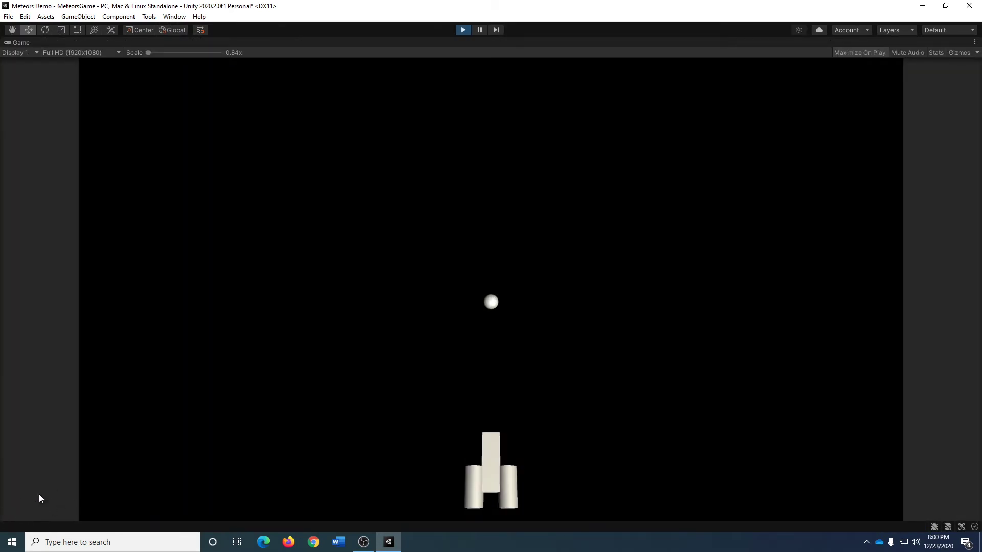
- Fly the ship into the rock with the Up arrow, see 'You Lose!' logged, then stop play
{"action": "key", "text": "Up"}
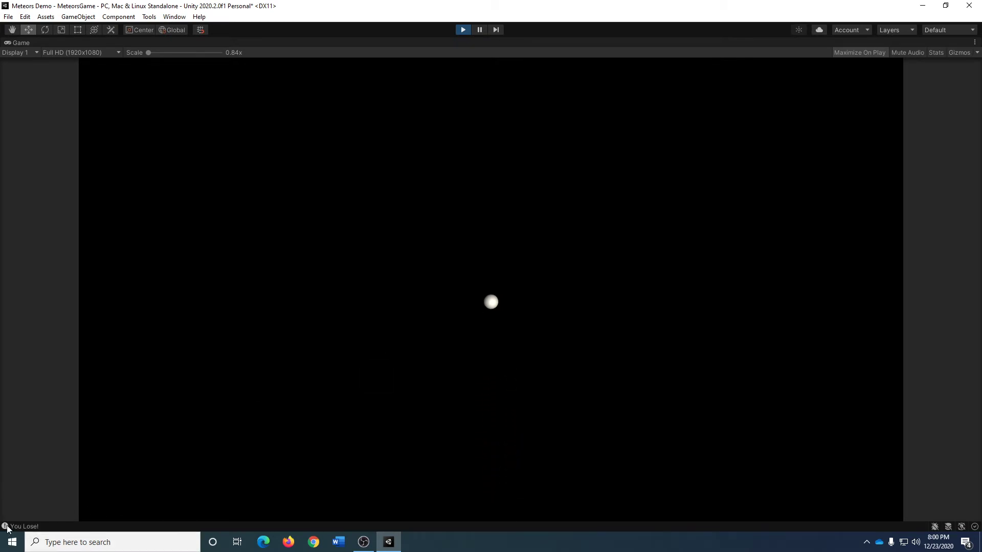
{"action": "left_click", "coordinate": [463, 30]}
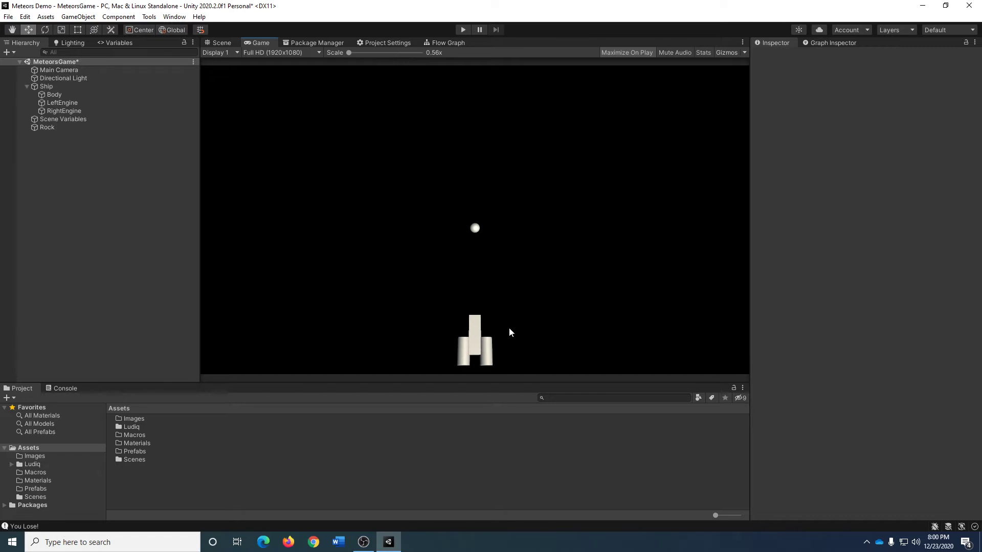
- Duplicate the Rock and move the copy ahead of the ship
{"action": "left_click", "coordinate": [222, 43]}
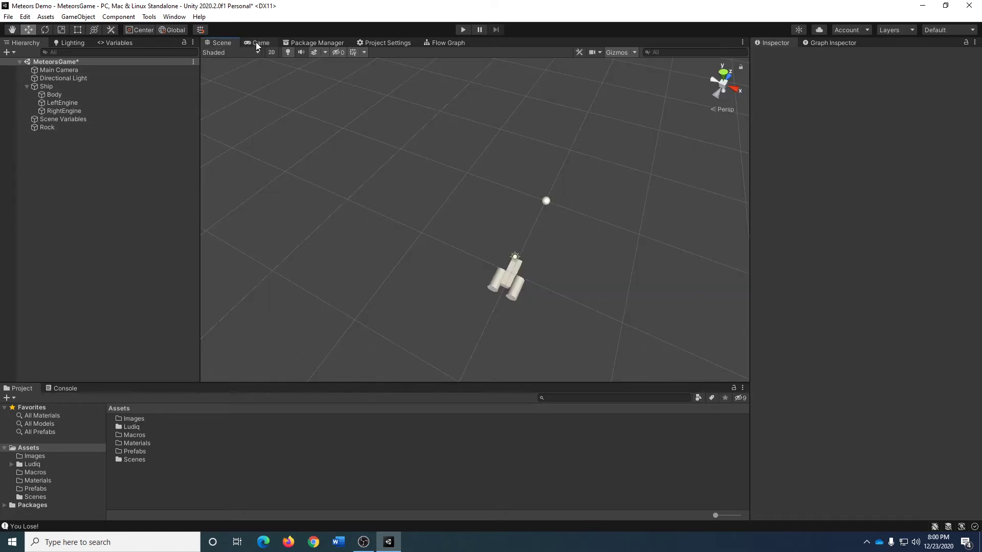
{"action": "left_click", "coordinate": [47, 128]}
{"action": "left_click_drag", "start_coordinate": [569, 276], "coordinate": [632, 232], "text": "alt"}
{"action": "key", "text": "ctrl+d"}
{"action": "left_click_drag", "start_coordinate": [477, 211], "coordinate": [357, 229]}
{"action": "key", "text": "ctrl+d"}
{"action": "key", "text": "ctrl+d"}
{"action": "key", "text": "ctrl+d"}
{"action": "key", "text": "ctrl+d"}
{"action": "key", "text": "ctrl+d"}
{"action": "key", "text": "ctrl+d"}
{"action": "key", "text": "ctrl+d"}
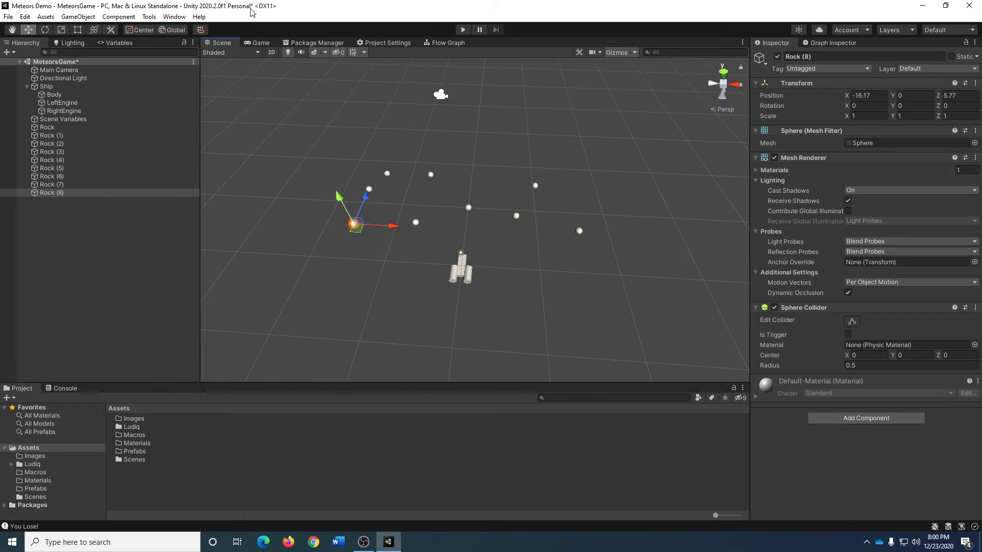
- Duplicate Rock (8) into Rock (9) and Rock (10), placing them farther up the field
{"action": "left_click", "coordinate": [260, 43]}
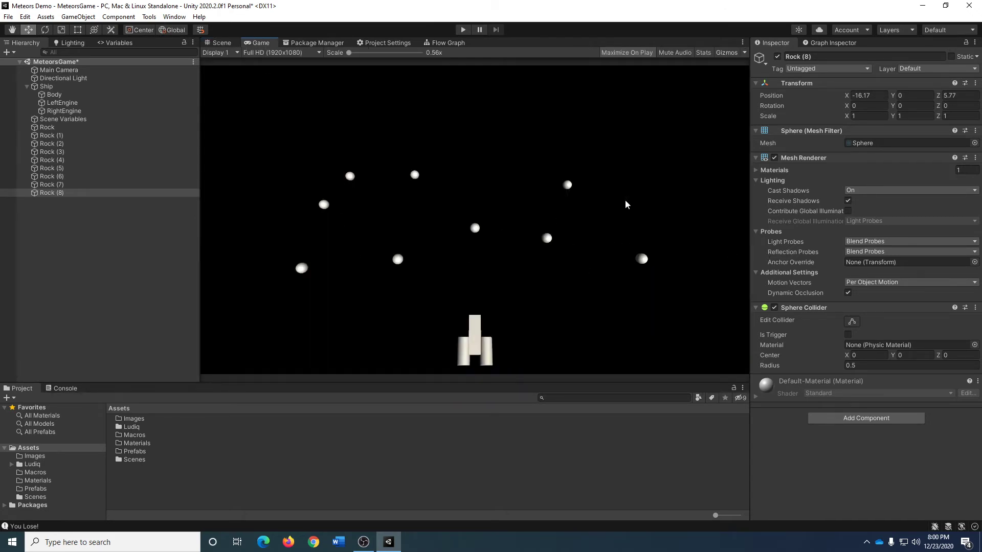
{"action": "left_click", "coordinate": [220, 44]}
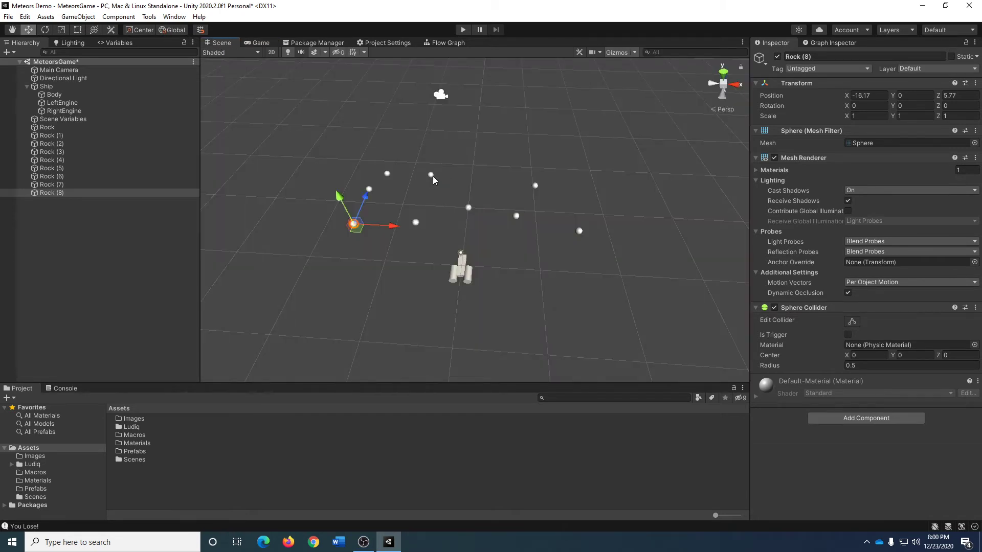
{"action": "key", "text": "ctrl+d"}
{"action": "left_click_drag", "start_coordinate": [353, 223], "coordinate": [470, 158]}
{"action": "key", "text": "ctrl+d"}
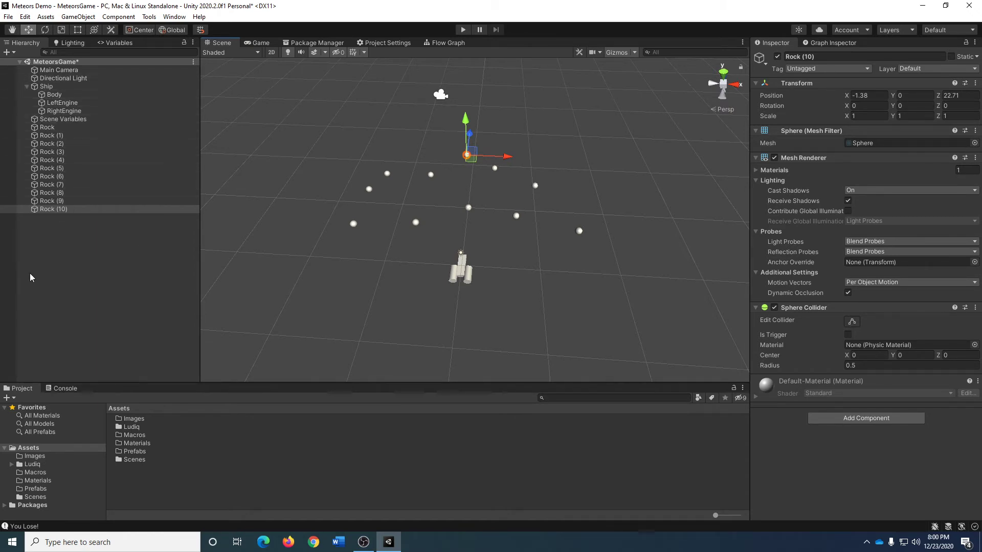
{"action": "left_click", "coordinate": [97, 297]}
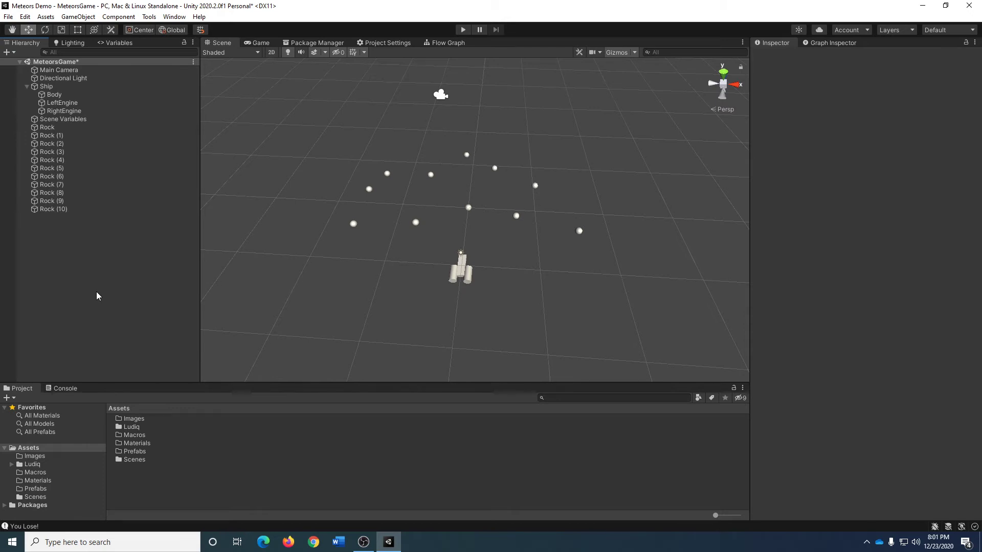
- Create an empty object named _Rocks and reset its Transform to the origin
{"action": "key", "text": "ctrl+shift+n"}
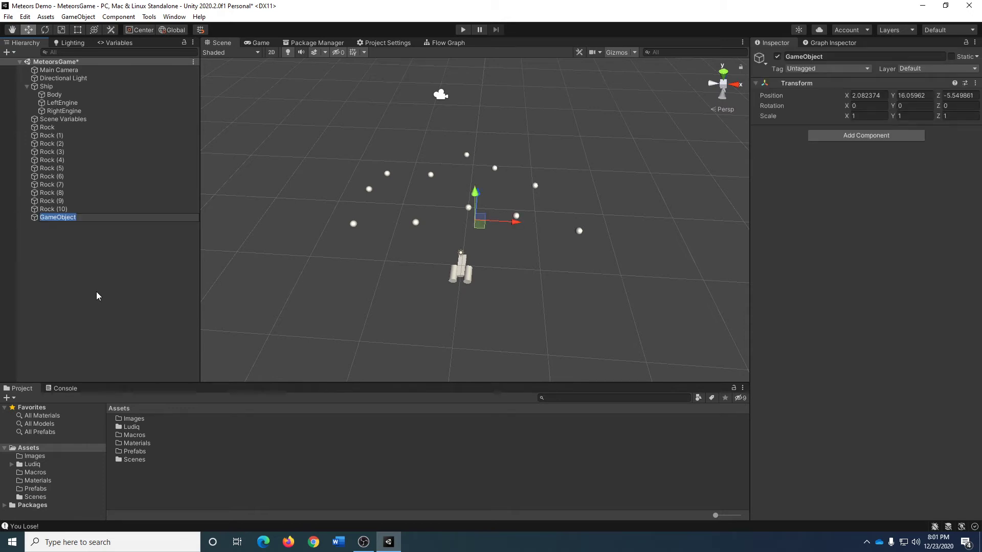
{"action": "type", "text": "_Rocks"}
{"action": "key", "text": "Return"}
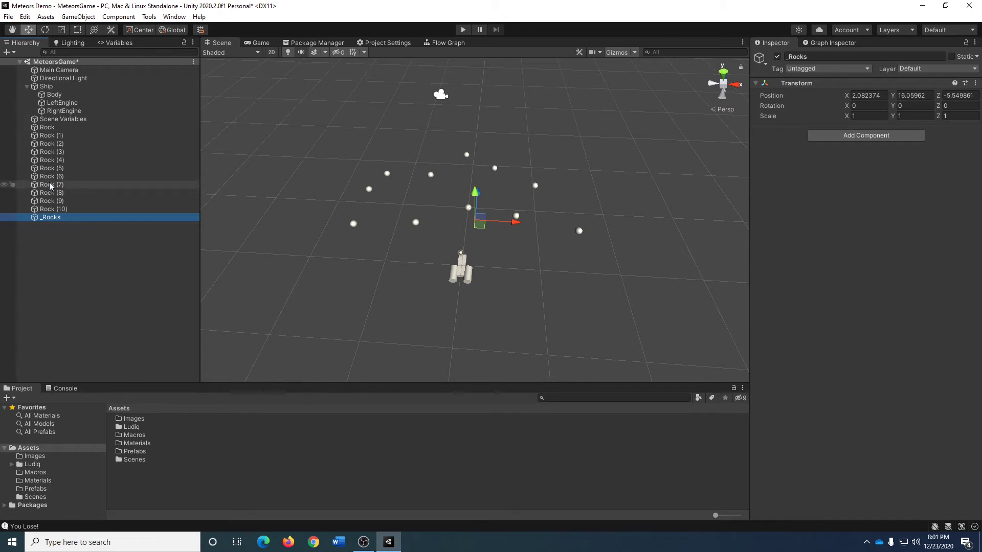
{"action": "right_click", "coordinate": [956, 84]}
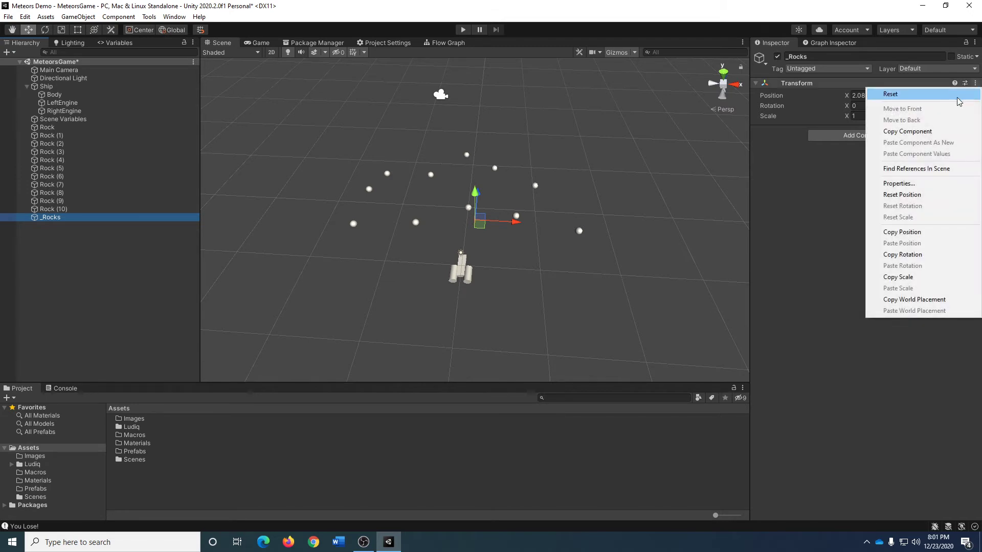
{"action": "left_click", "coordinate": [957, 94]}
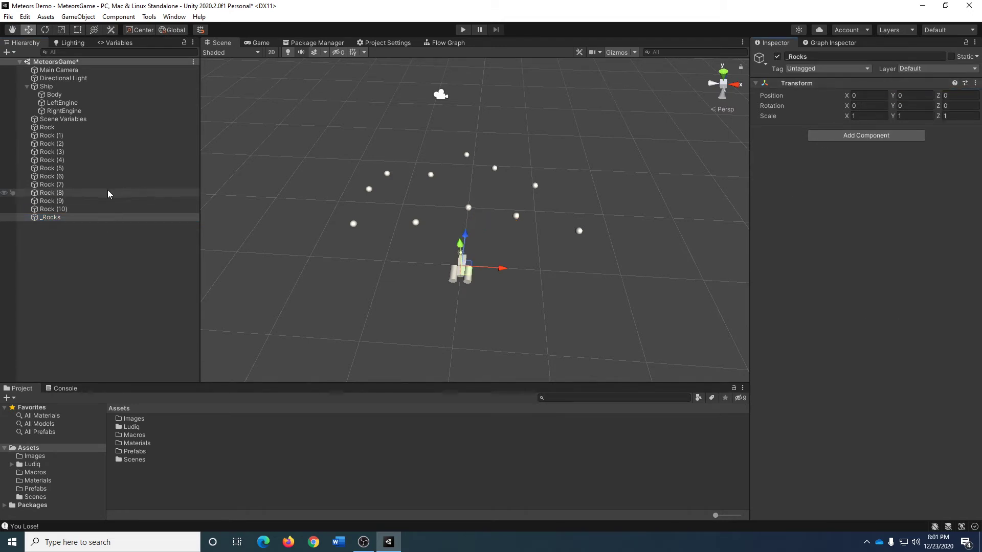
- Select Rock through Rock (10) and parent them under _Rocks
{"action": "left_click", "coordinate": [55, 209]}
{"action": "left_click", "coordinate": [53, 129], "text": "shift"}
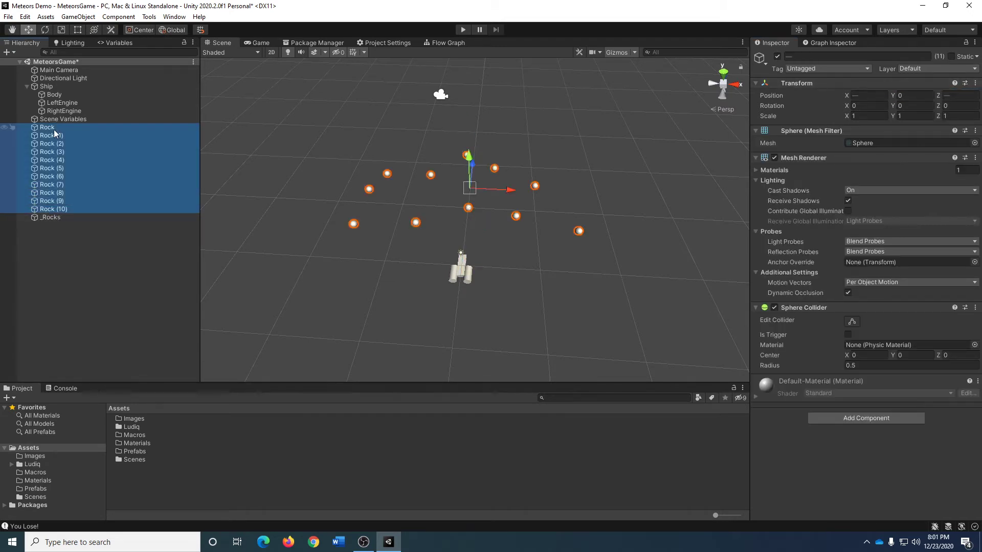
{"action": "left_click_drag", "start_coordinate": [53, 130], "coordinate": [57, 219]}
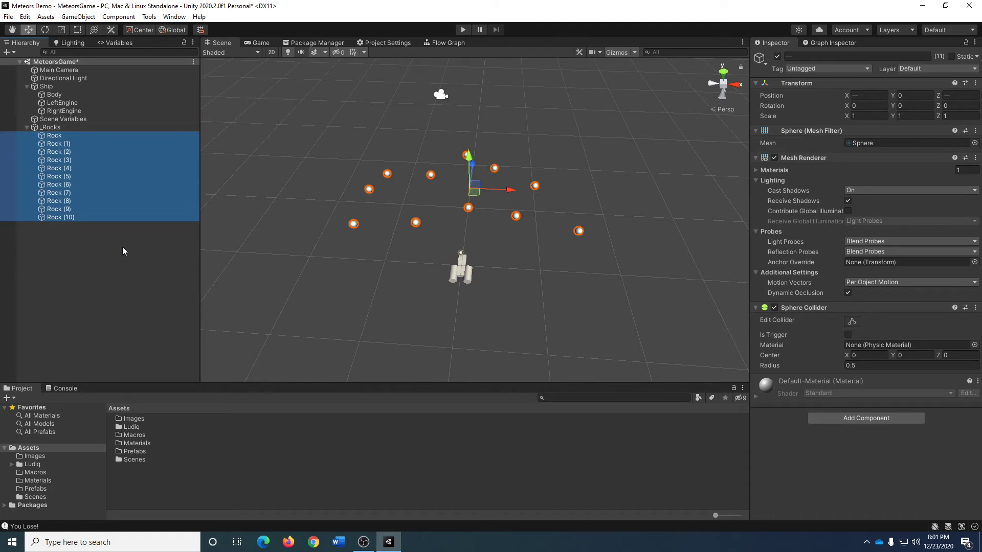
{"action": "left_click", "coordinate": [52, 130]}
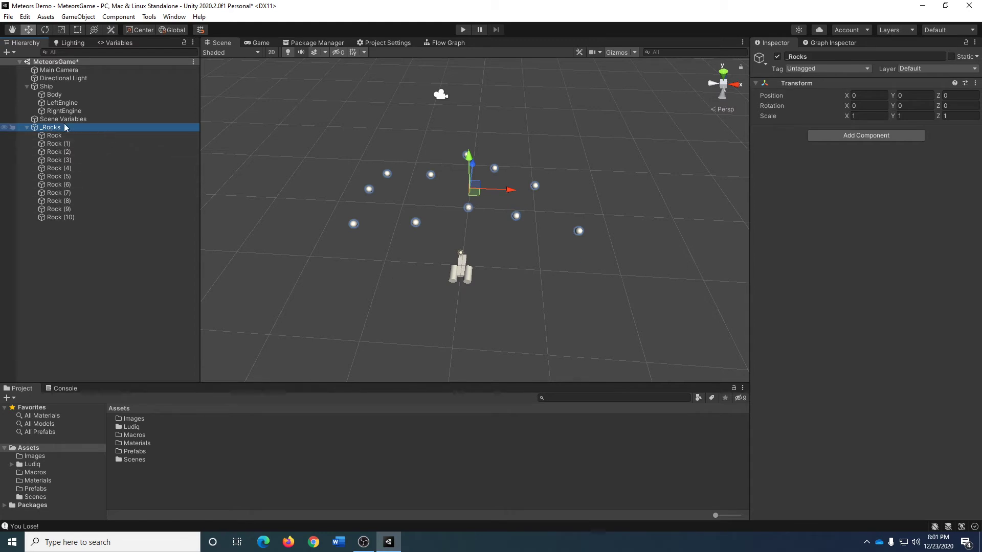
{"action": "left_click", "coordinate": [27, 127]}
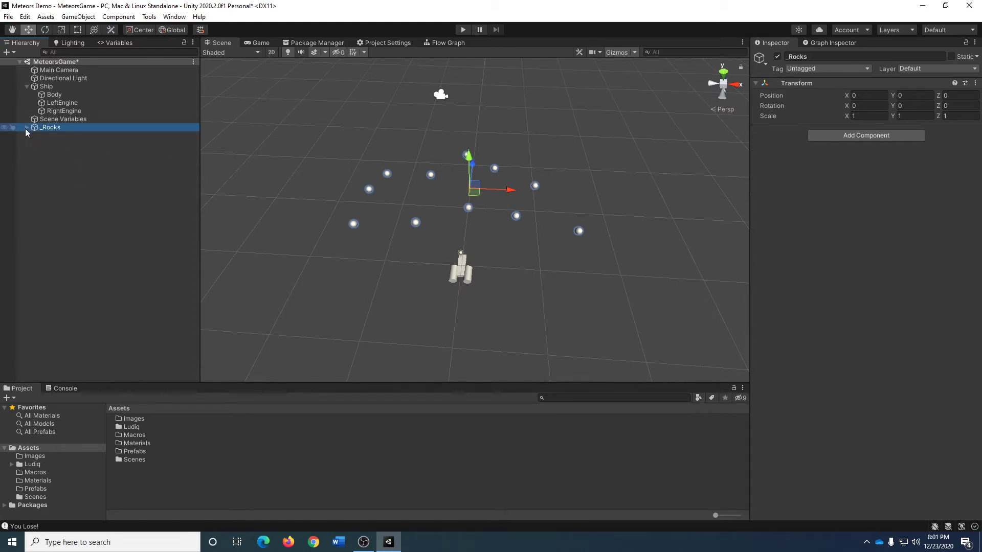
{"action": "left_click", "coordinate": [25, 128]}
{"action": "left_click", "coordinate": [259, 43]}
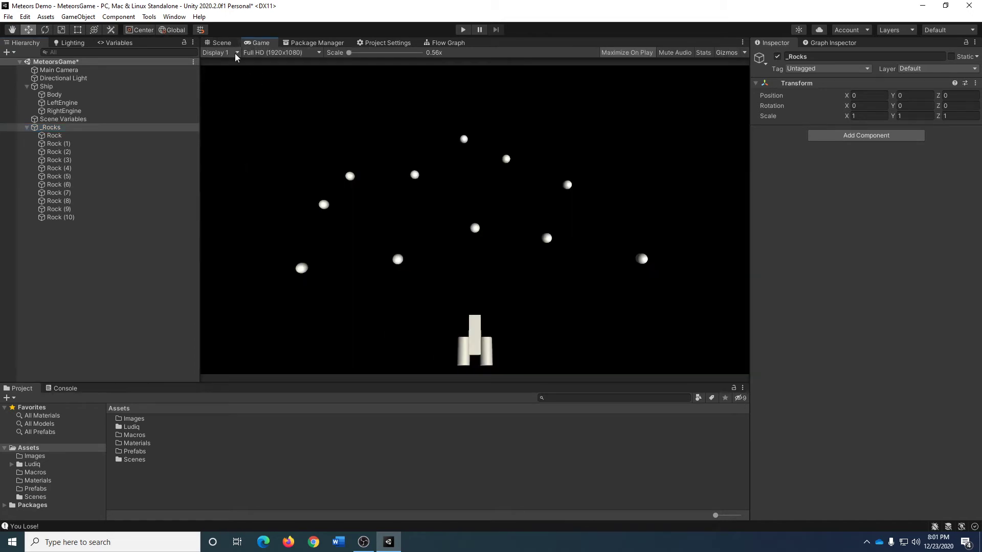
{"action": "left_click", "coordinate": [221, 43]}
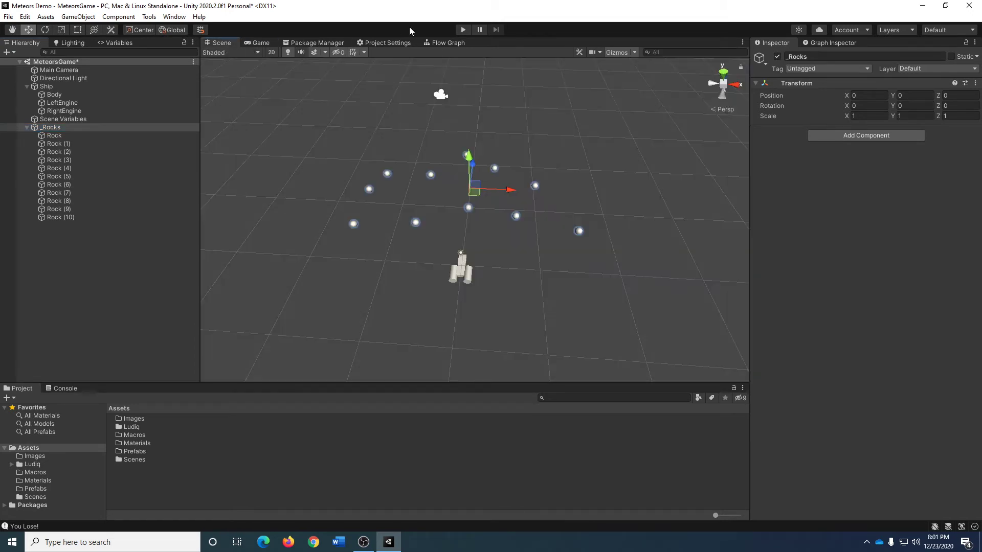
{"action": "left_click", "coordinate": [463, 29]}
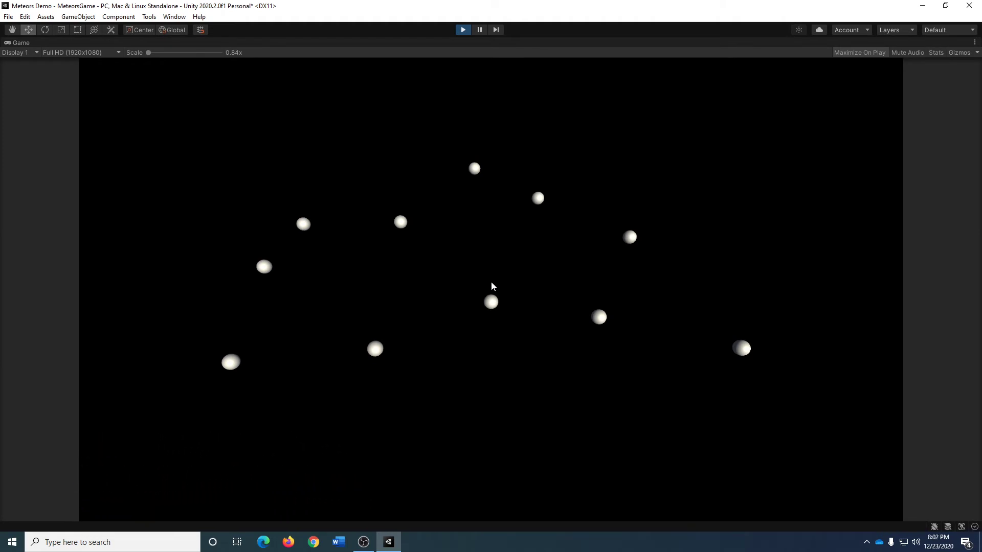
{"action": "key", "text": "Right"}
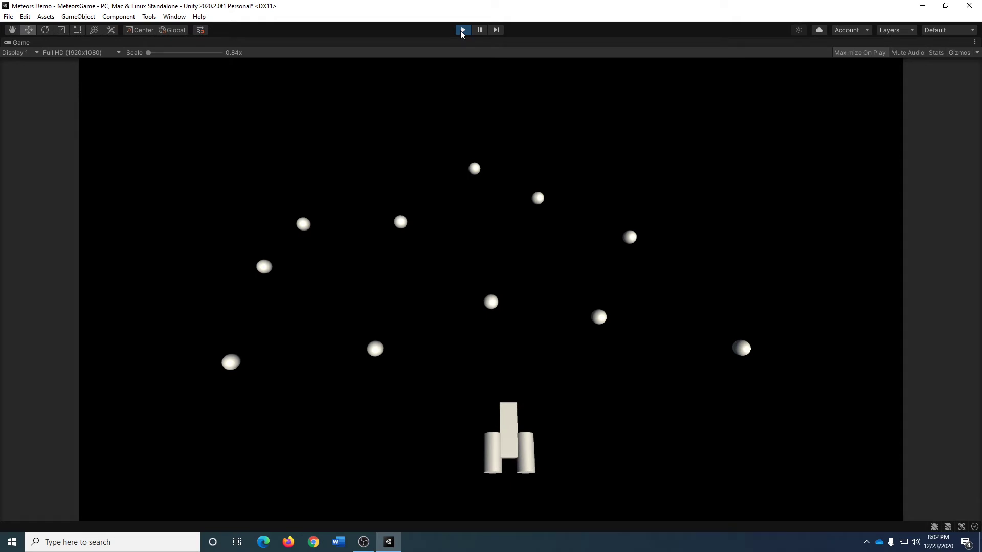
{"action": "left_click", "coordinate": [462, 30]}
{"action": "left_click", "coordinate": [542, 305]}
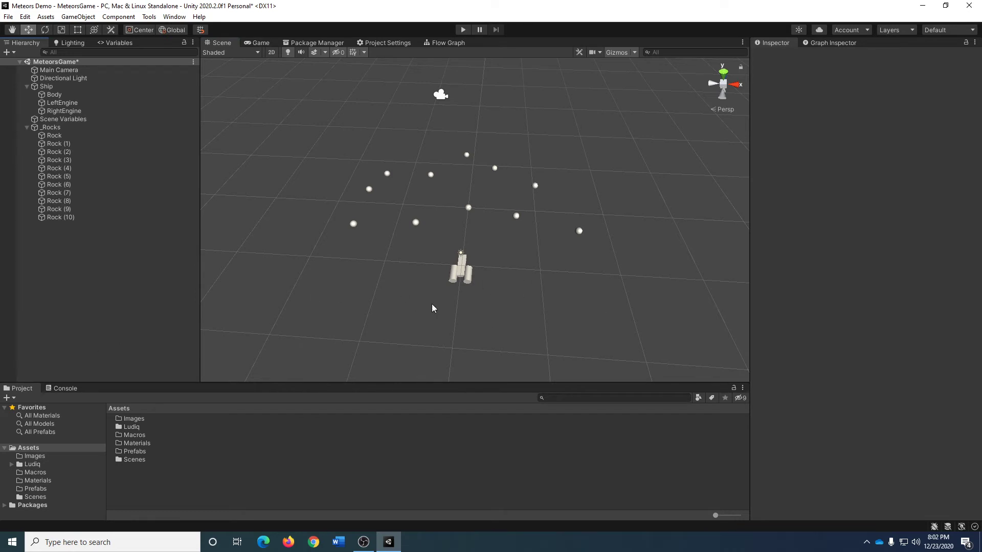
- Add a 3D Cube to the scene and reset its Transform
{"action": "right_click", "coordinate": [77, 287]}
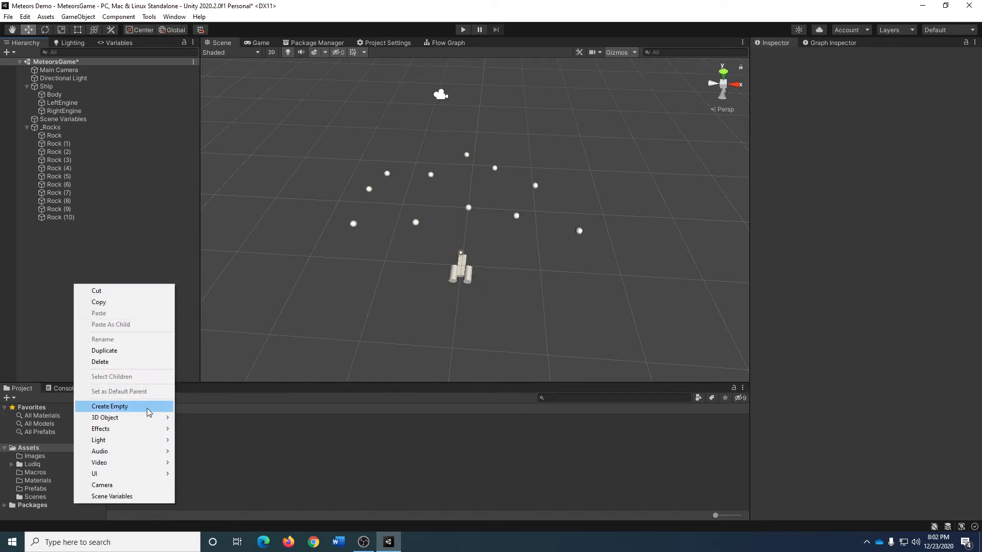
{"action": "mouse_move", "coordinate": [148, 420]}
{"action": "left_click", "coordinate": [207, 423]}
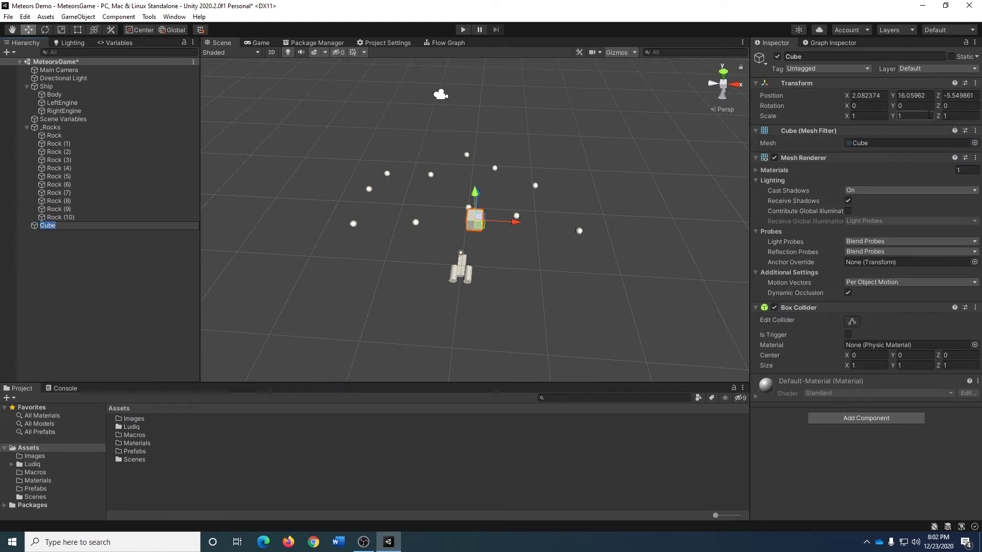
{"action": "left_click", "coordinate": [975, 83]}
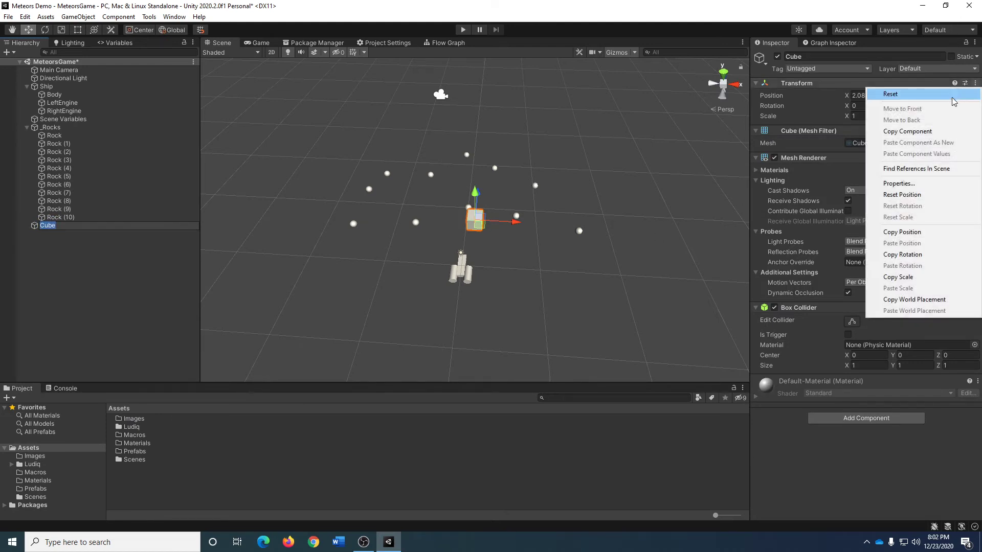
{"action": "left_click", "coordinate": [890, 93]}
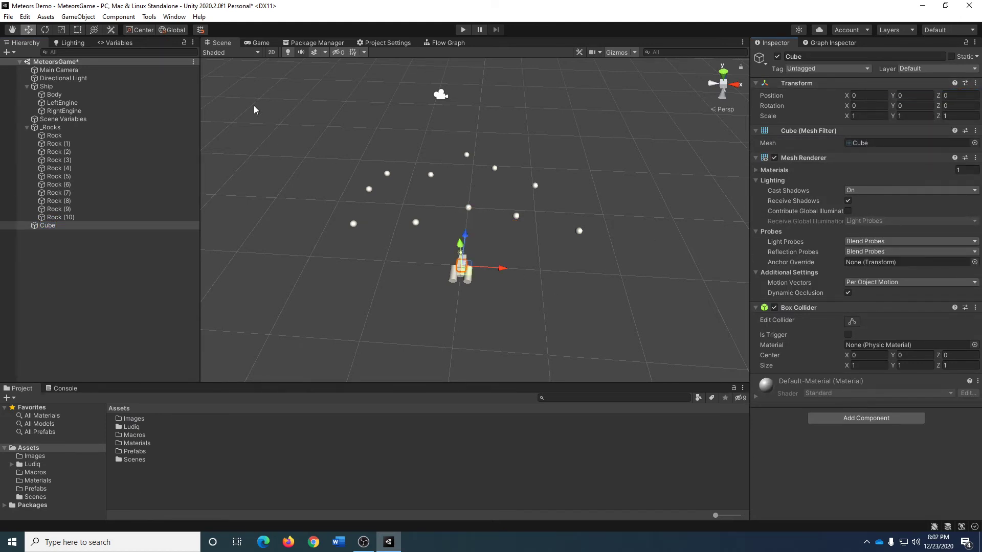
{"action": "left_click", "coordinate": [261, 44]}
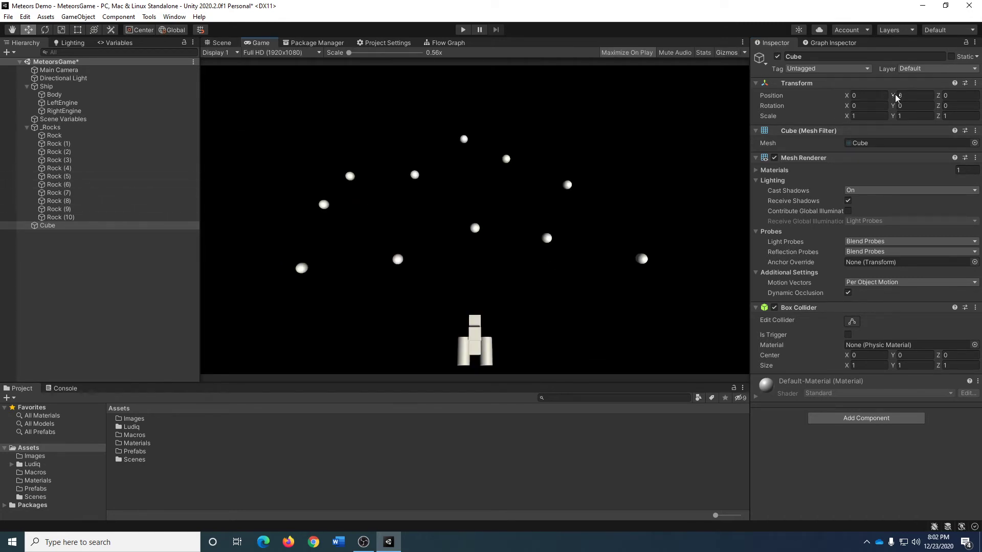
- Set the cube's Position Z to -4 and stretch it along X to 73.289
{"action": "left_click_drag", "start_coordinate": [937, 97], "coordinate": [884, 112]}
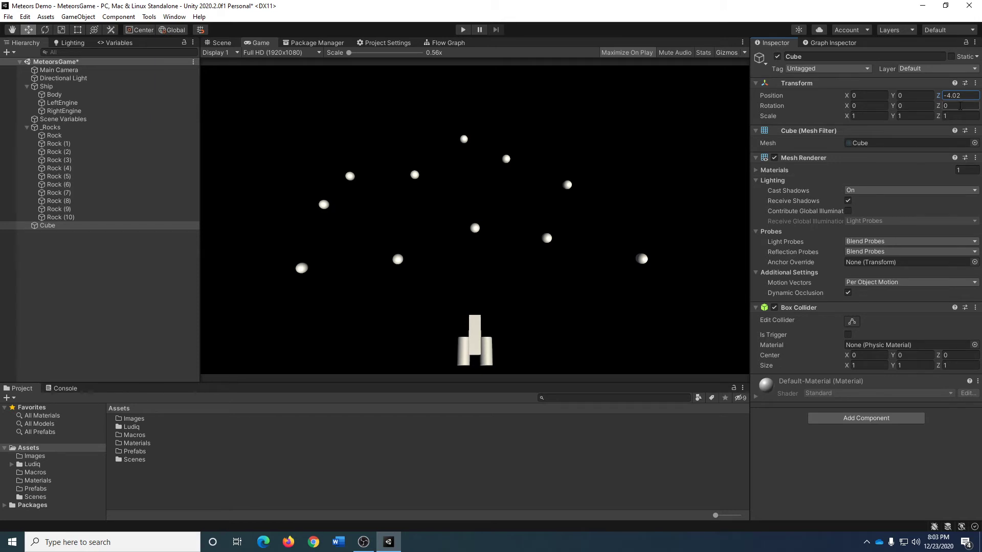
{"action": "left_click", "coordinate": [966, 99]}
{"action": "type", "text": "-4"}
{"action": "left_click", "coordinate": [227, 45]}
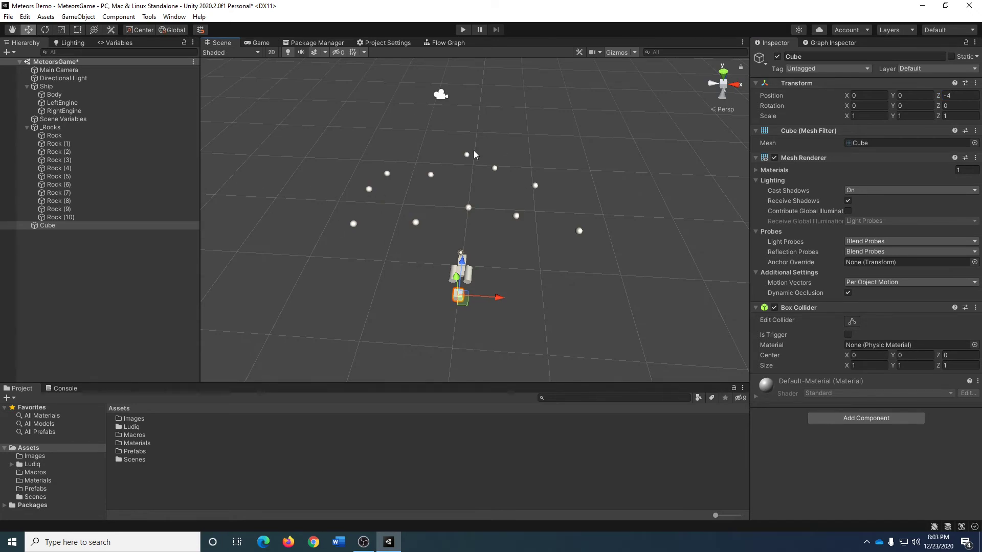
{"action": "key", "text": "r"}
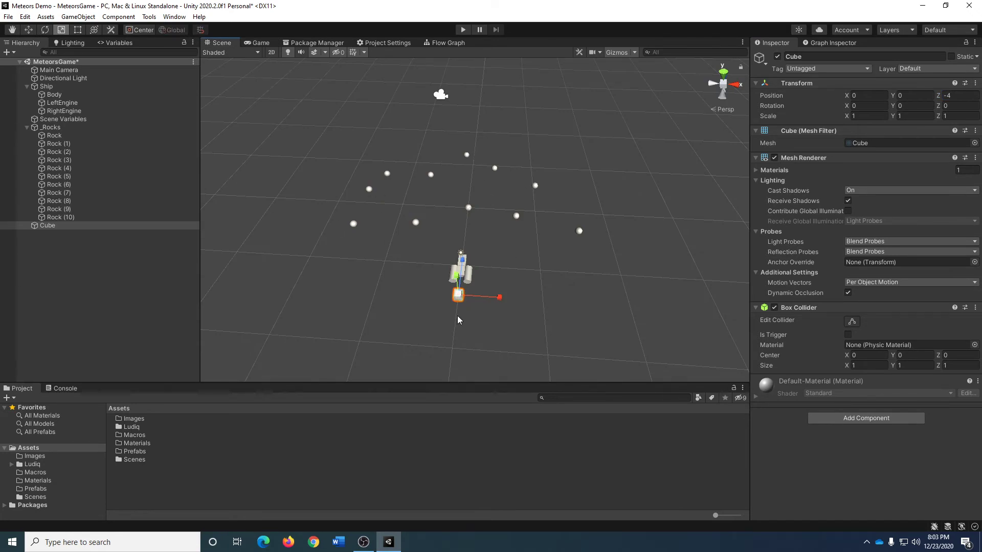
{"action": "left_click_drag", "start_coordinate": [493, 296], "coordinate": [500, 151]}
{"action": "key", "text": "w"}
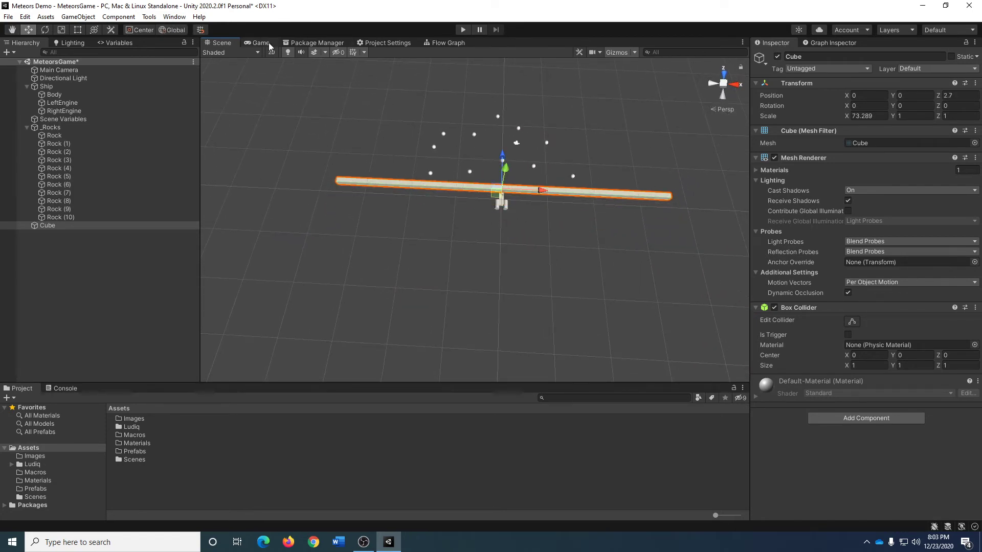
- Reconfirm Position Z -4 and test the bar in a Play run
{"action": "left_click", "coordinate": [261, 42]}
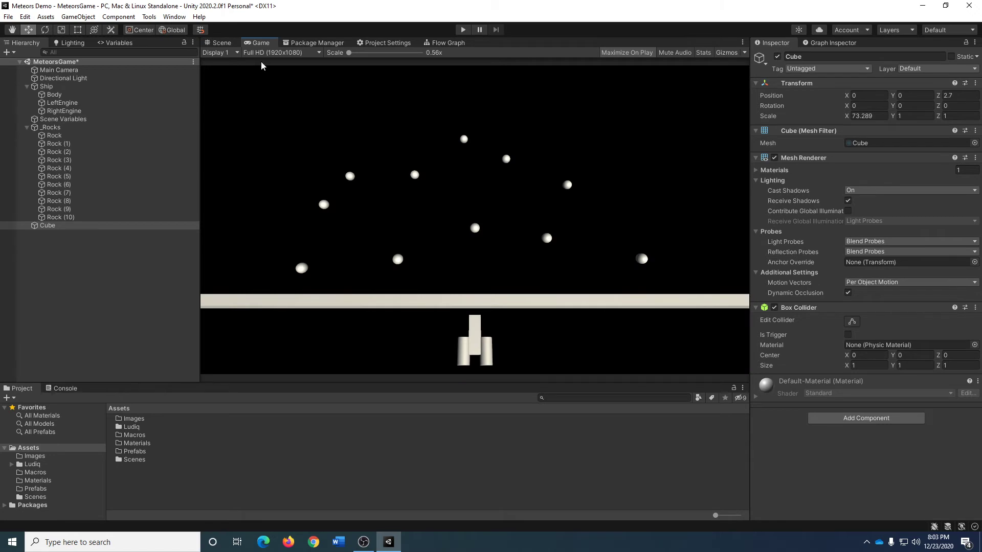
{"action": "left_click", "coordinate": [225, 43]}
{"action": "left_click", "coordinate": [974, 95]}
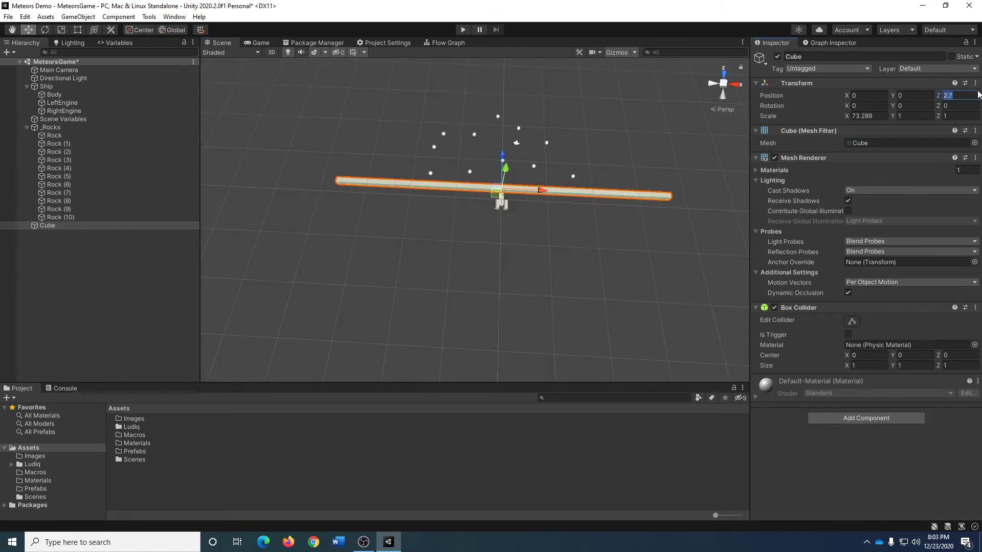
{"action": "type", "text": "-4"}
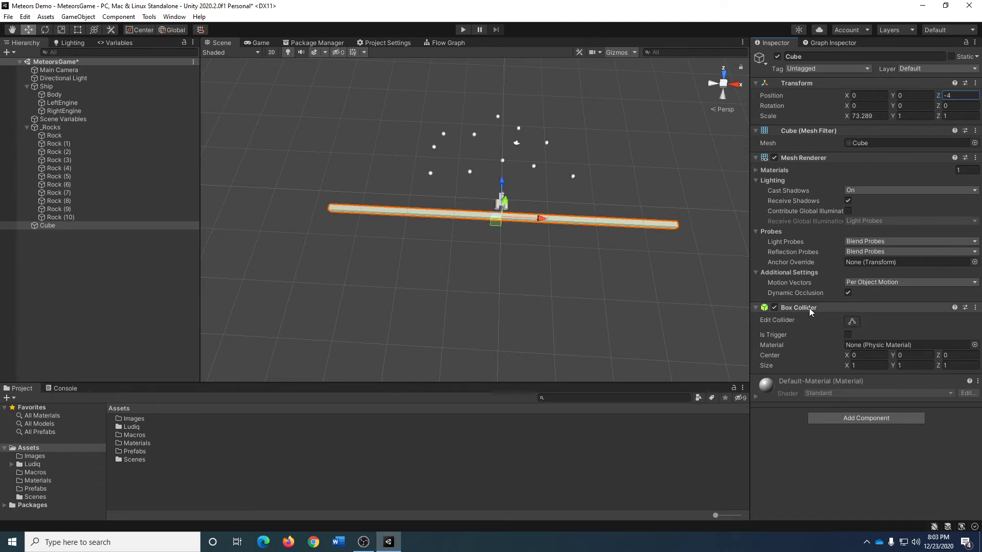
{"action": "left_click", "coordinate": [461, 25]}
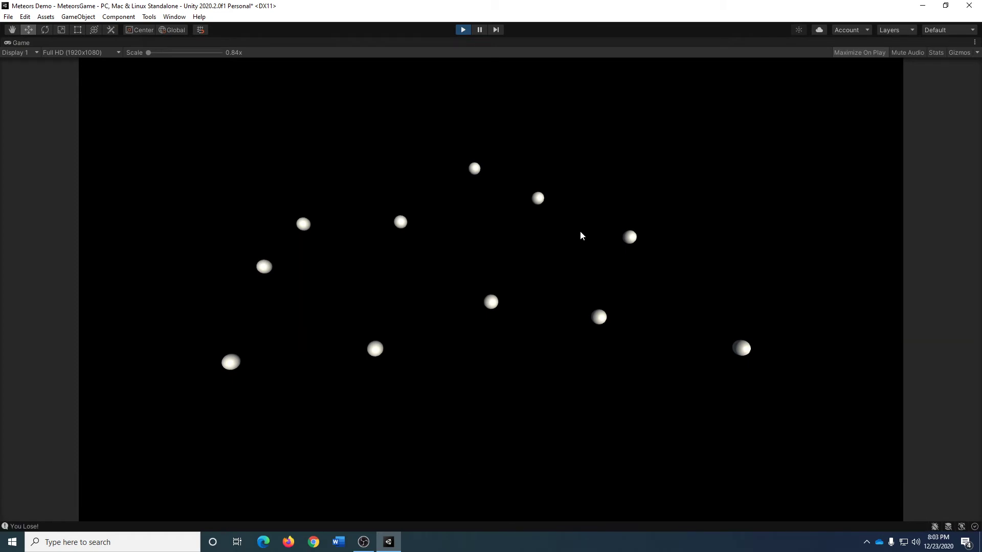
{"action": "left_click", "coordinate": [462, 30]}
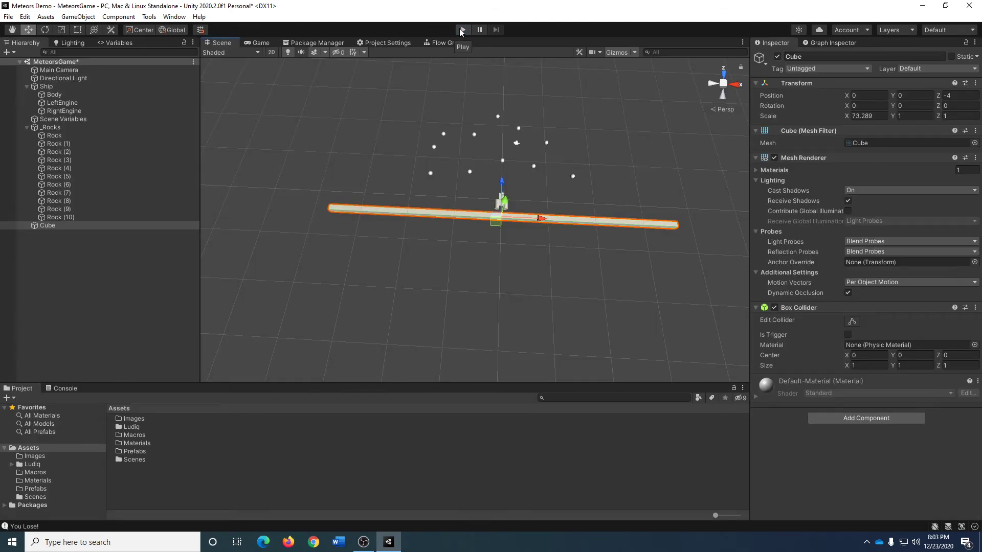
{"action": "left_click", "coordinate": [59, 291]}
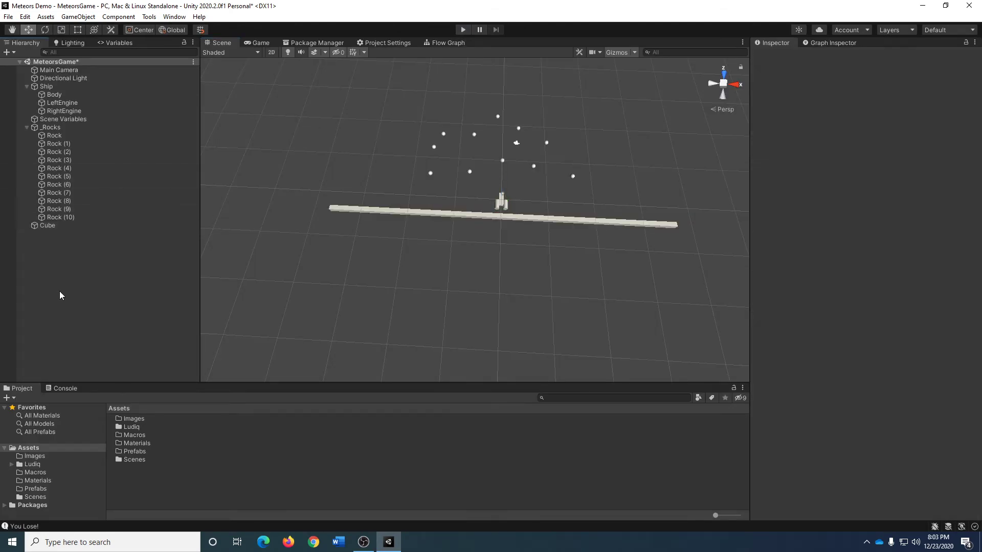
- Rename the Cube object to Backstop
{"action": "left_click", "coordinate": [48, 225]}
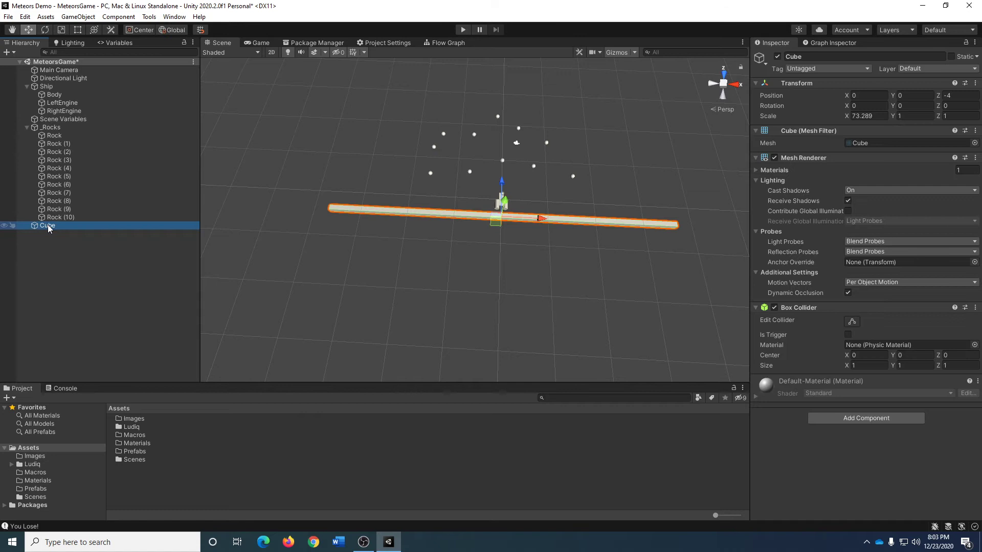
{"action": "left_click", "coordinate": [819, 56]}
{"action": "type", "text": "Backstop"}
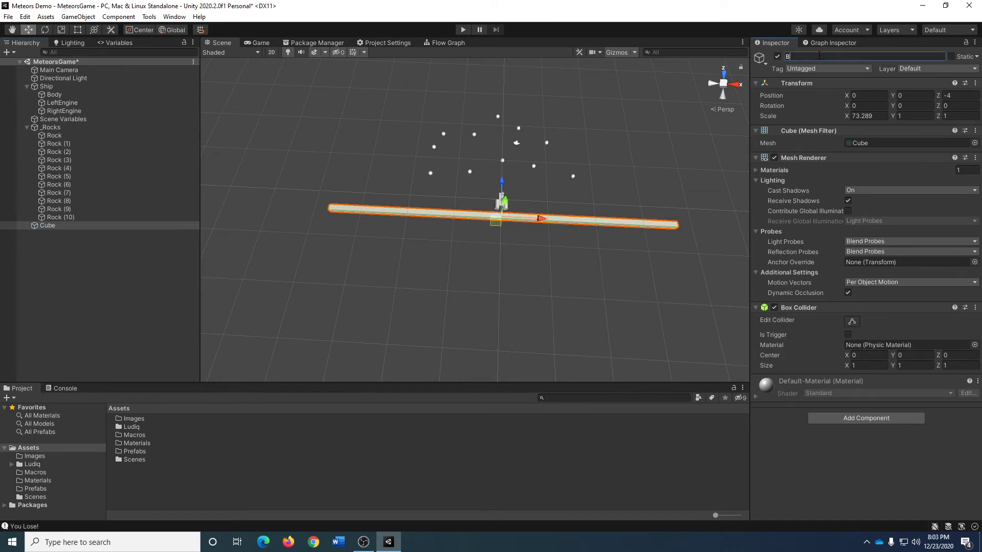
{"action": "key", "text": "Return"}
- Reselect Backstop and preview the scene through the Game view
{"action": "left_click", "coordinate": [664, 172]}
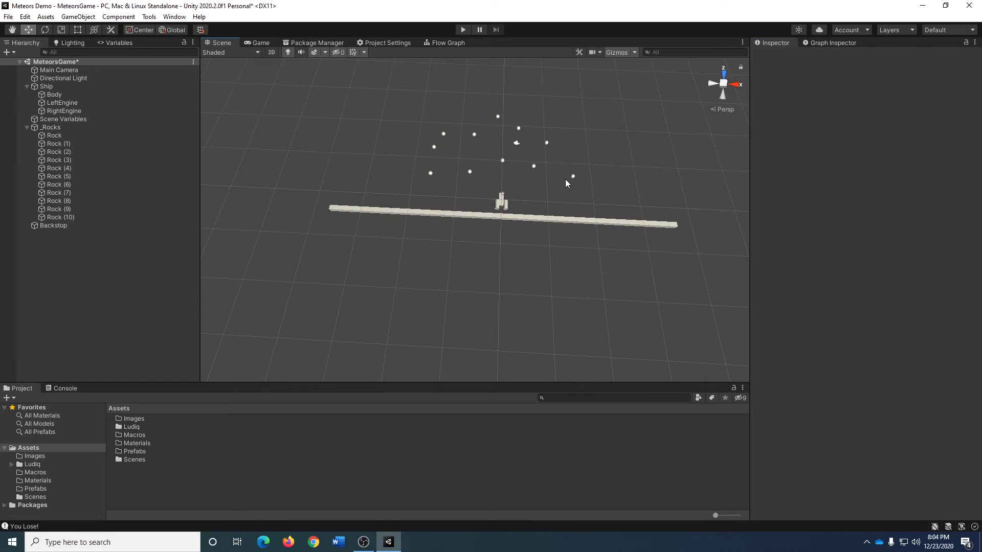
{"action": "left_click", "coordinate": [504, 204]}
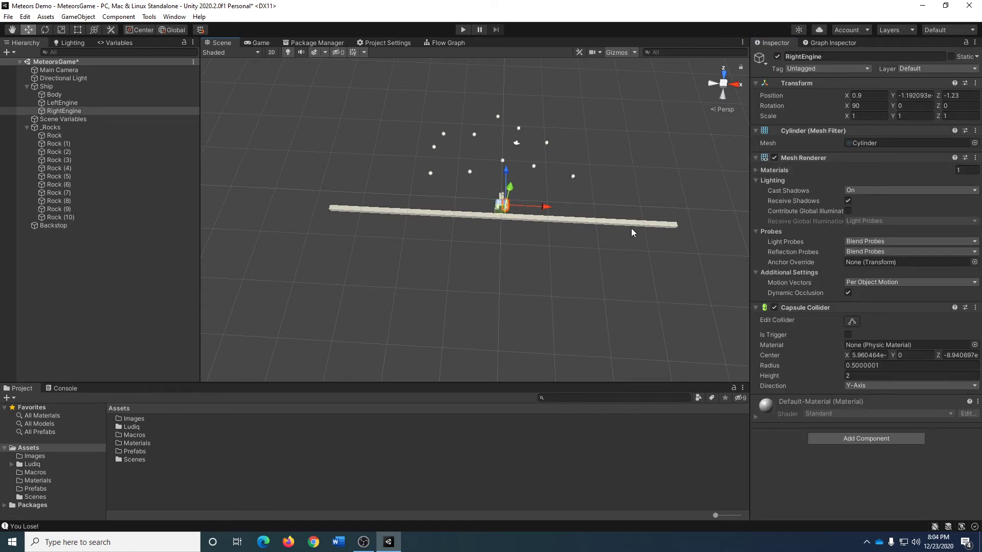
{"action": "left_click", "coordinate": [607, 226]}
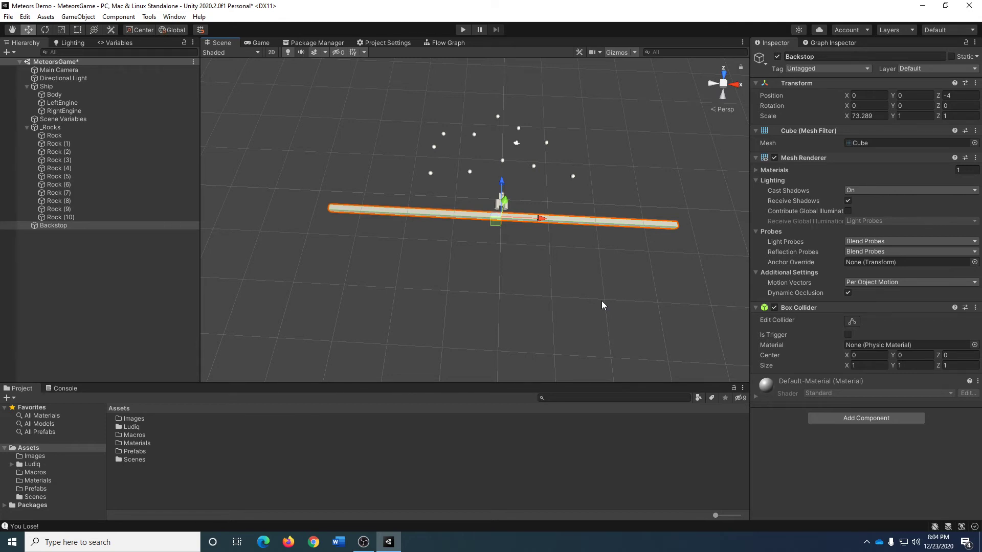
{"action": "left_click", "coordinate": [254, 43]}
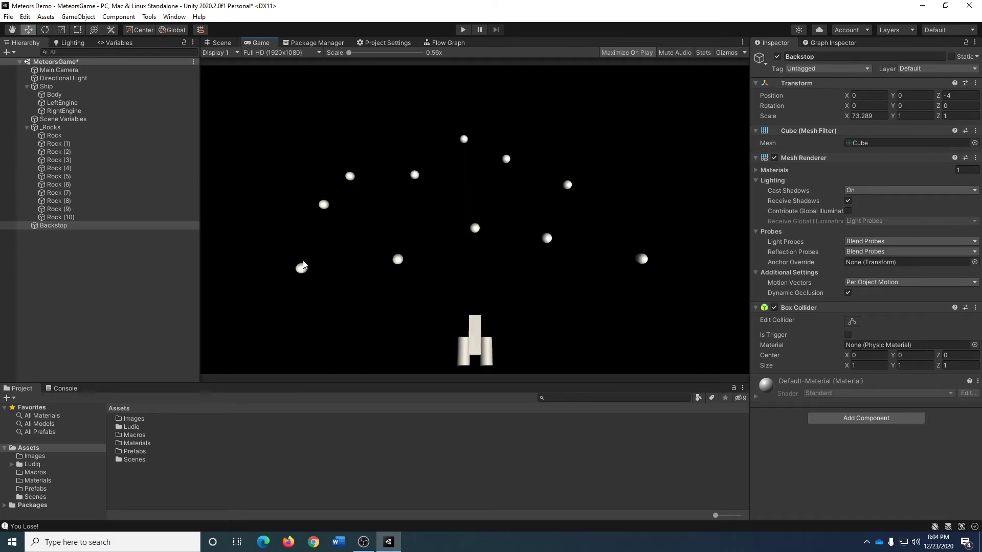
- Move Rock (8) further left, checking it from the game camera
{"action": "left_click", "coordinate": [221, 44]}
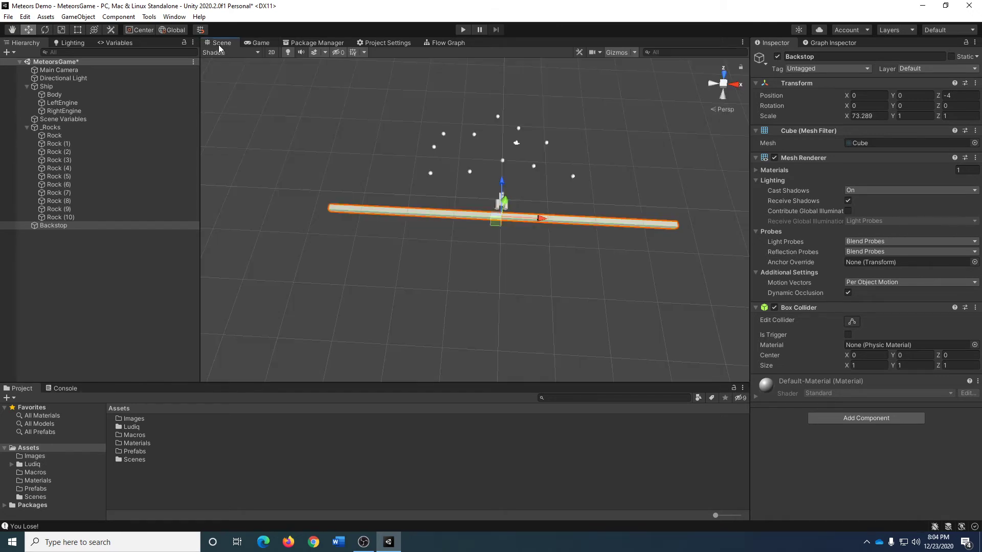
{"action": "left_click", "coordinate": [430, 174]}
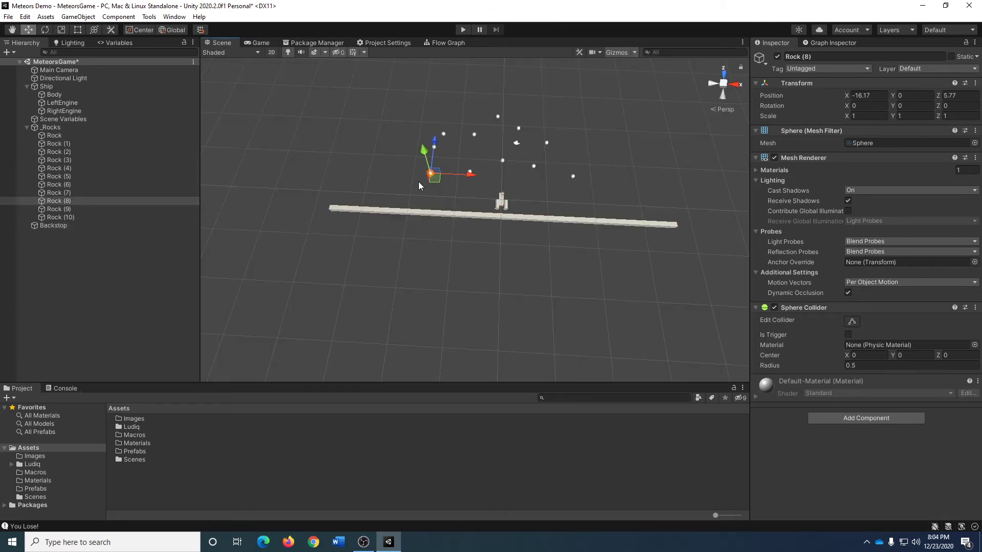
{"action": "left_click", "coordinate": [260, 43]}
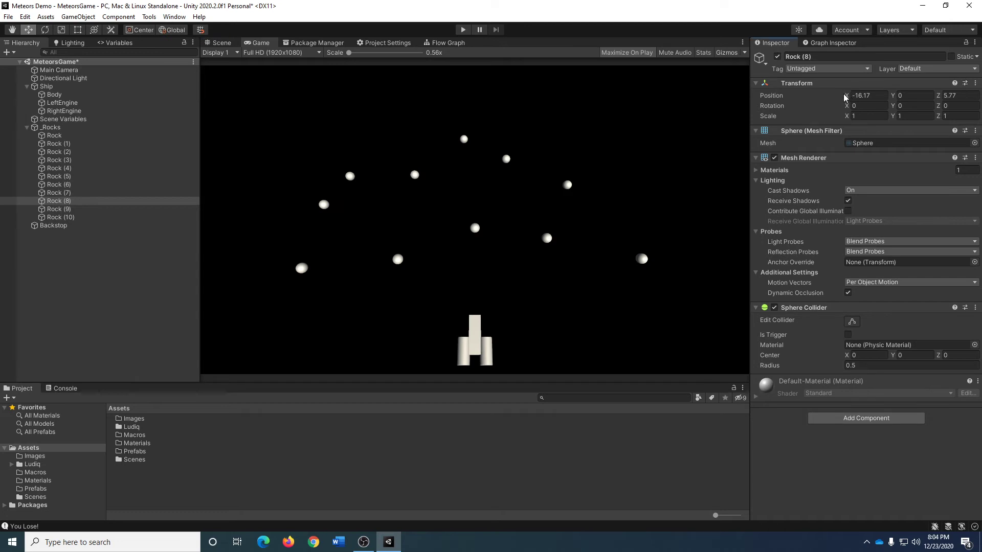
{"action": "left_click_drag", "start_coordinate": [845, 95], "coordinate": [706, 117]}
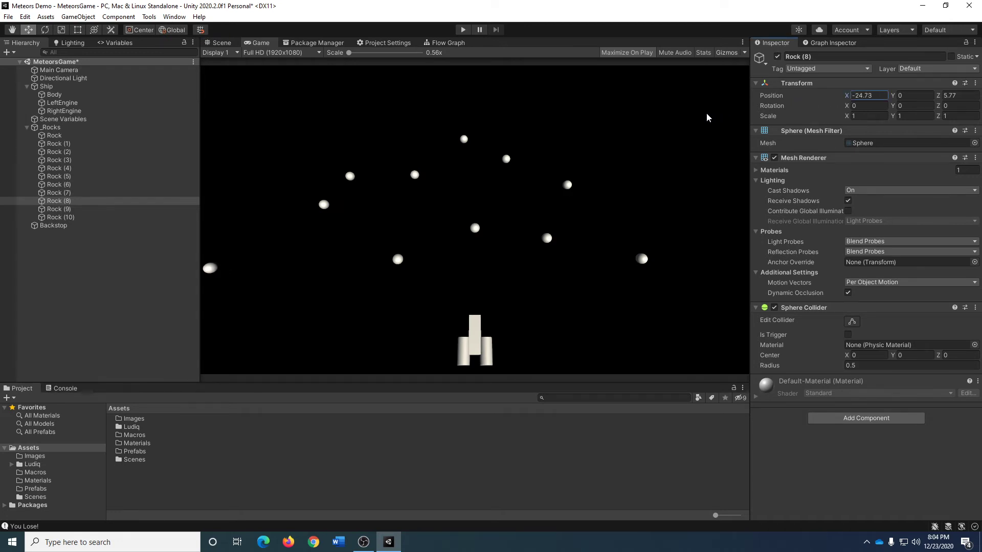
{"action": "left_click", "coordinate": [221, 43]}
- Duplicate it as Rock (11) at position -34, 0, 26, then add another copy along the left edge
{"action": "key", "text": "ctrl+d"}
{"action": "left_click_drag", "start_coordinate": [400, 178], "coordinate": [426, 81]}
{"action": "middle_click_drag", "start_coordinate": [435, 128], "coordinate": [432, 358]}
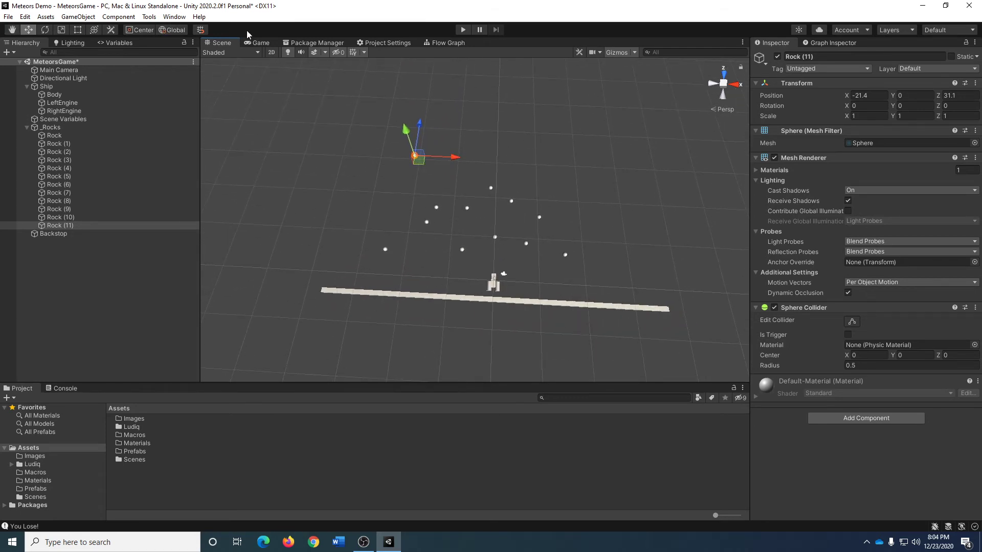
{"action": "left_click", "coordinate": [260, 43]}
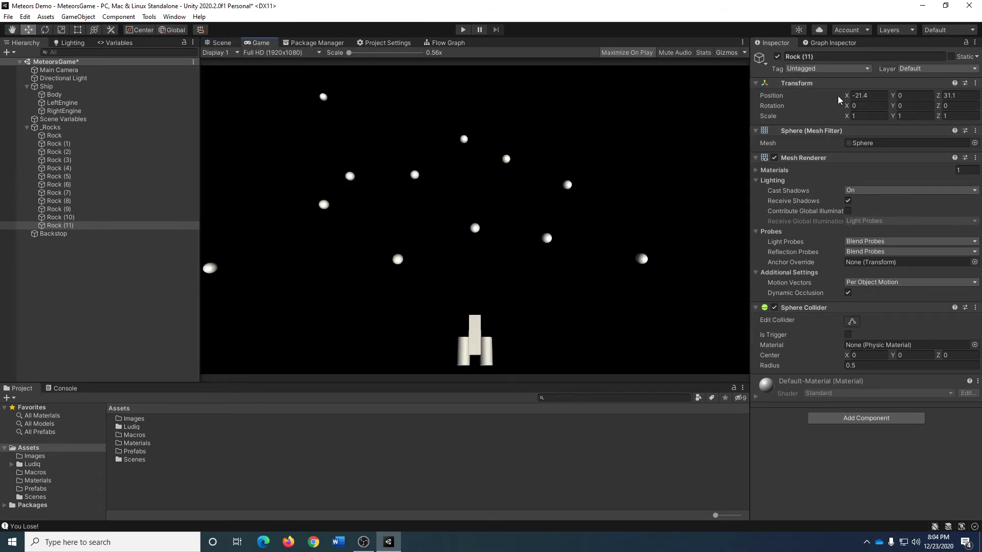
{"action": "left_click_drag", "start_coordinate": [846, 96], "coordinate": [786, 104]}
{"action": "left_click_drag", "start_coordinate": [938, 98], "coordinate": [917, 104]}
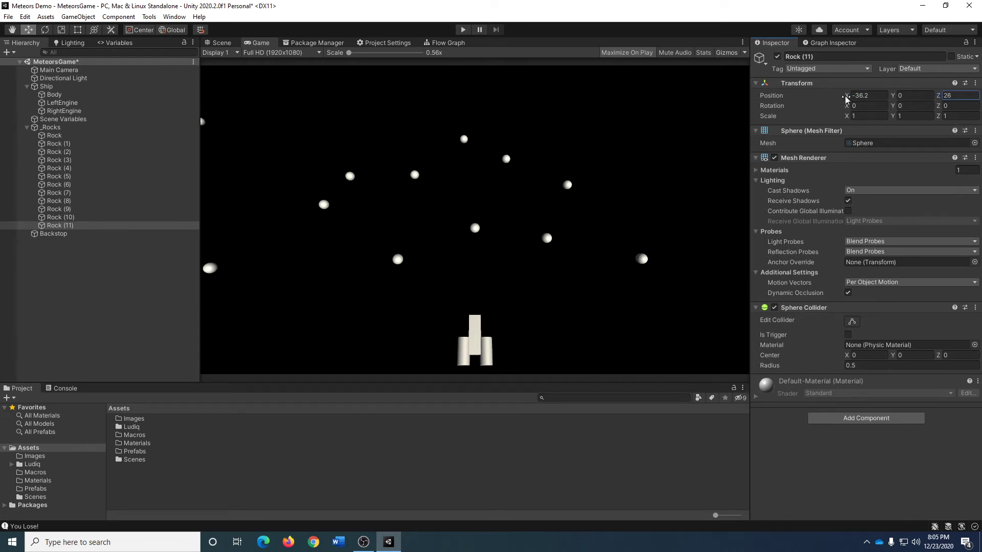
{"action": "left_click_drag", "start_coordinate": [848, 99], "coordinate": [852, 99]}
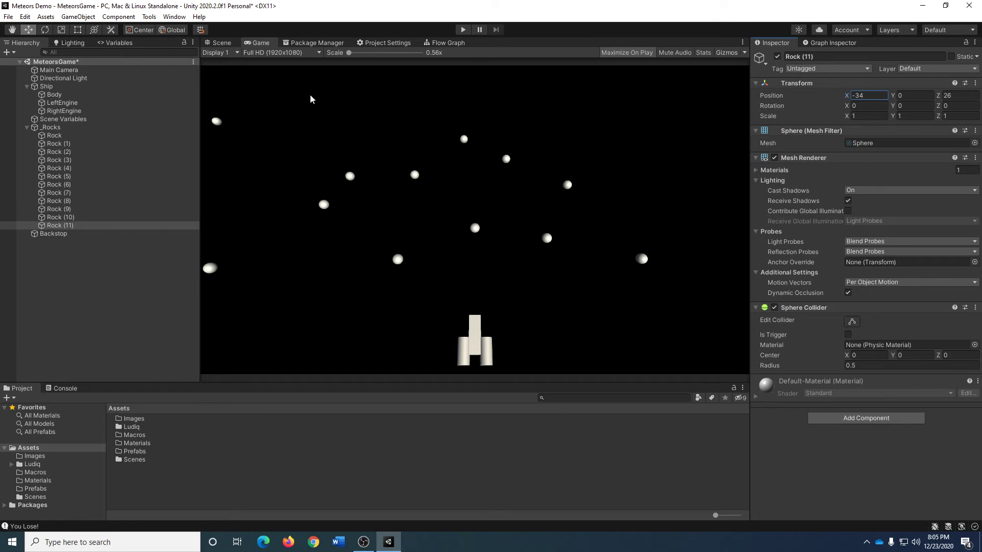
{"action": "left_click", "coordinate": [221, 43]}
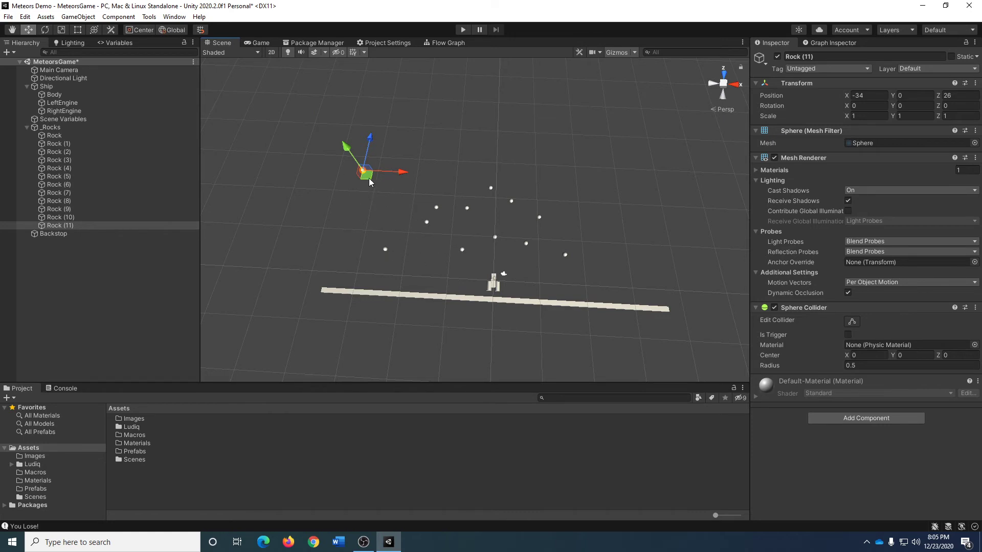
{"action": "key", "text": "ctrl+d"}
{"action": "left_click_drag", "start_coordinate": [369, 178], "coordinate": [403, 248]}
- Add the final duplicated rock to the left-edge column, reaching Rock (35), and preview it from the game camera
{"action": "key", "text": "ctrl+d"}
{"action": "key", "text": "ctrl+d"}
{"action": "key", "text": "ctrl+d"}
{"action": "key", "text": "ctrl+d"}
{"action": "key", "text": "ctrl+d"}
{"action": "key", "text": "ctrl+d"}
{"action": "key", "text": "ctrl+d"}
{"action": "key", "text": "ctrl+d"}
{"action": "key", "text": "ctrl+d"}
{"action": "key", "text": "ctrl+d"}
{"action": "key", "text": "ctrl+d"}
{"action": "key", "text": "ctrl+d"}
{"action": "key", "text": "ctrl+d"}
{"action": "key", "text": "ctrl+d"}
{"action": "key", "text": "ctrl+d"}
{"action": "key", "text": "ctrl+d"}
{"action": "key", "text": "ctrl+d"}
{"action": "key", "text": "ctrl+d"}
{"action": "key", "text": "ctrl+d"}
{"action": "key", "text": "ctrl+d"}
{"action": "key", "text": "ctrl+d"}
{"action": "key", "text": "ctrl+d"}
{"action": "key", "text": "ctrl+d"}
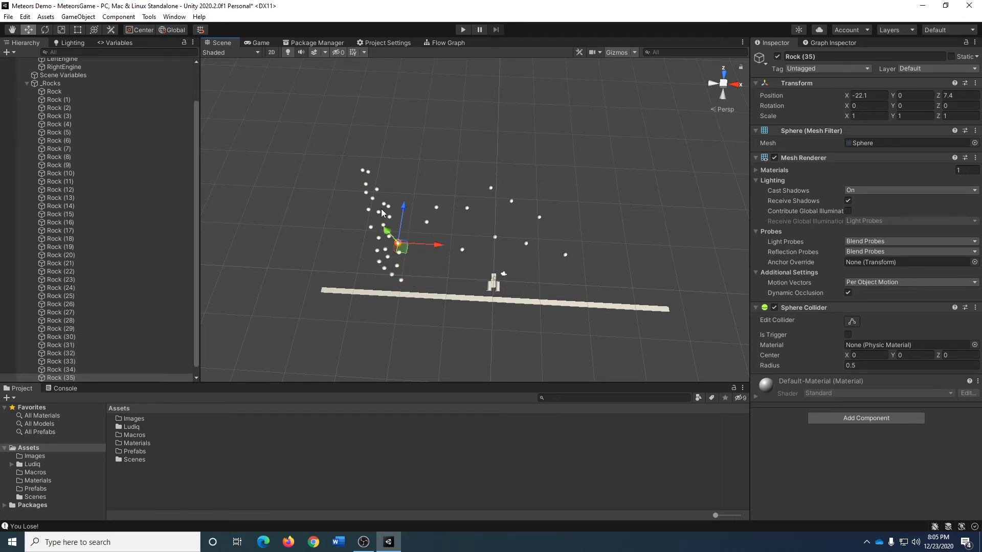
{"action": "left_click", "coordinate": [259, 43]}
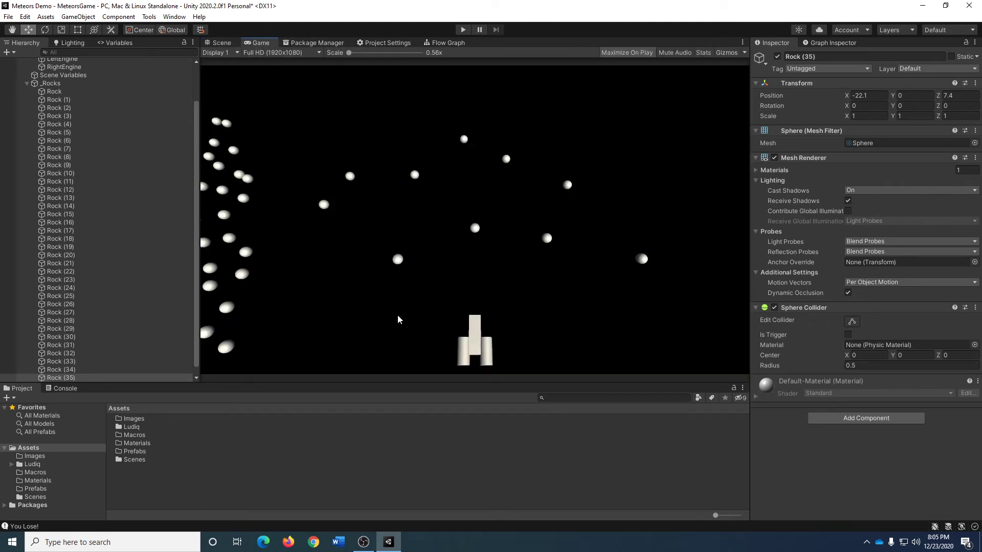
{"action": "left_click", "coordinate": [463, 30]}
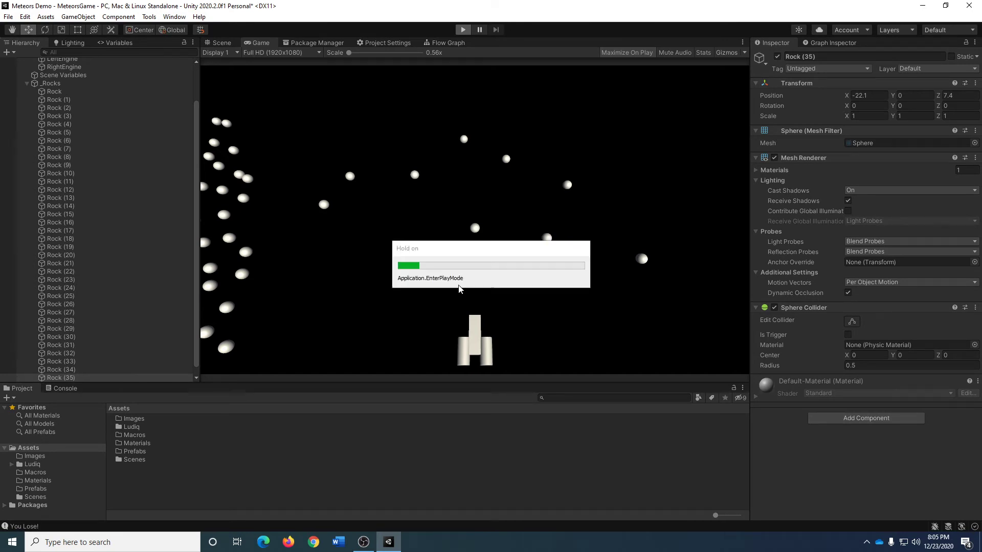
{"action": "key", "text": "Left"}
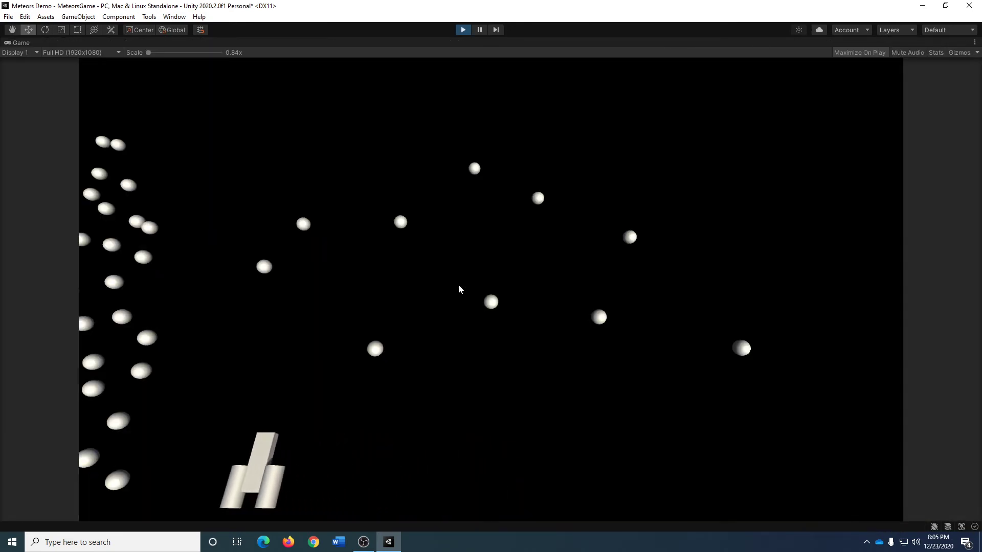
{"action": "key", "text": "Up"}
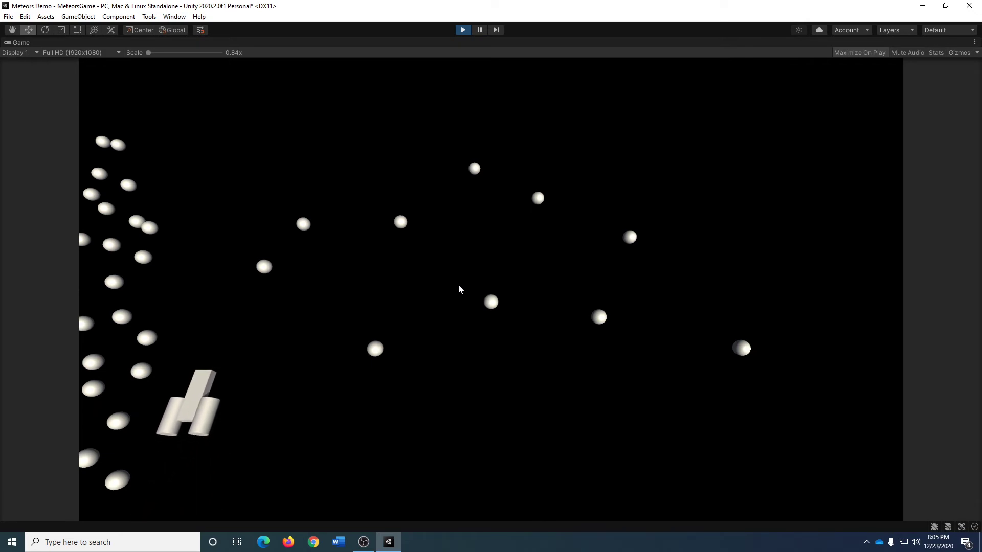
{"action": "key", "text": "Left"}
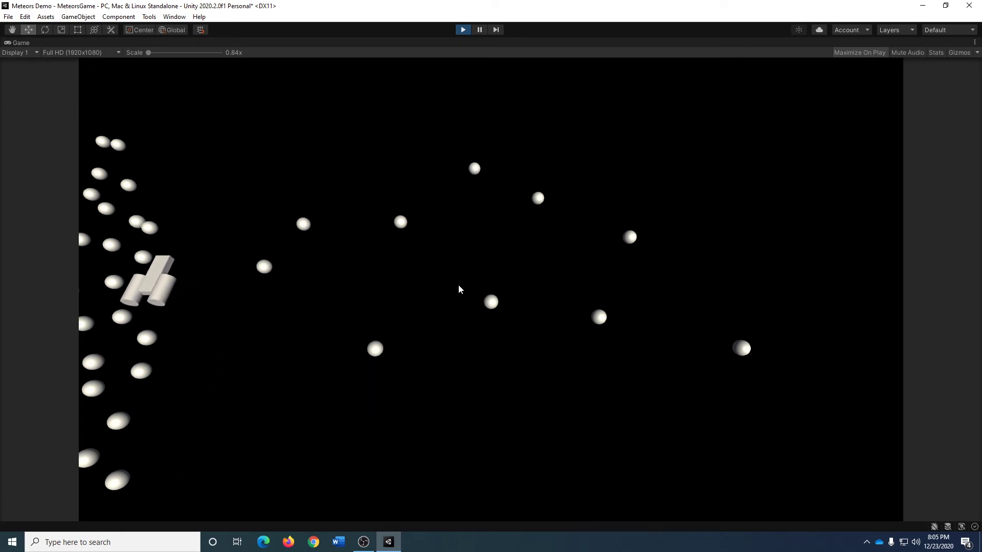
{"action": "key", "text": "Up"}
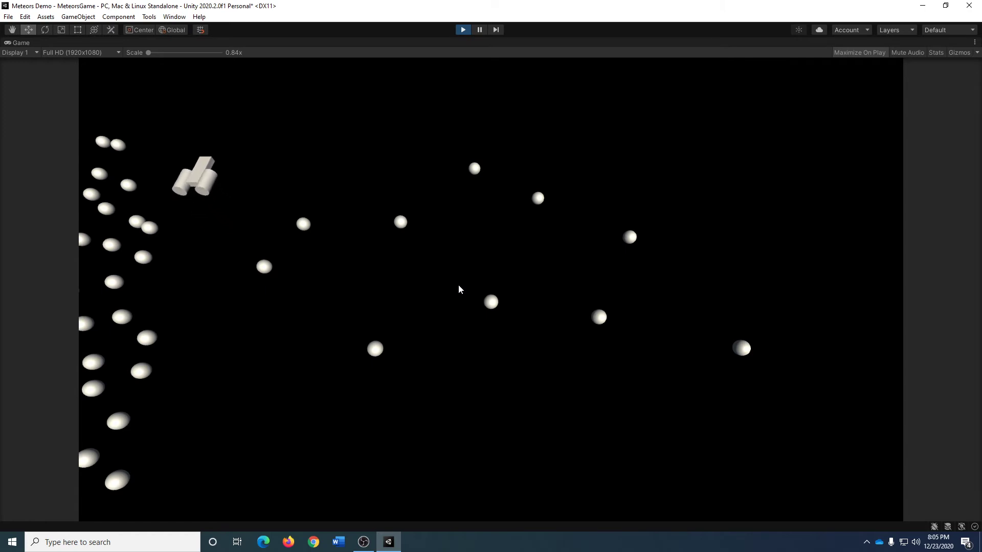
{"action": "key", "text": "Up"}
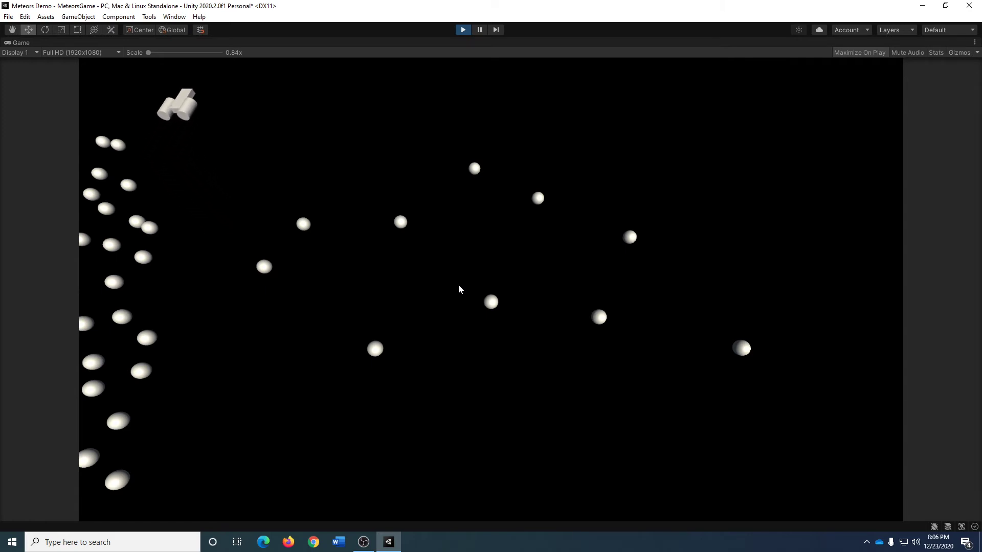
{"action": "key", "text": "Left"}
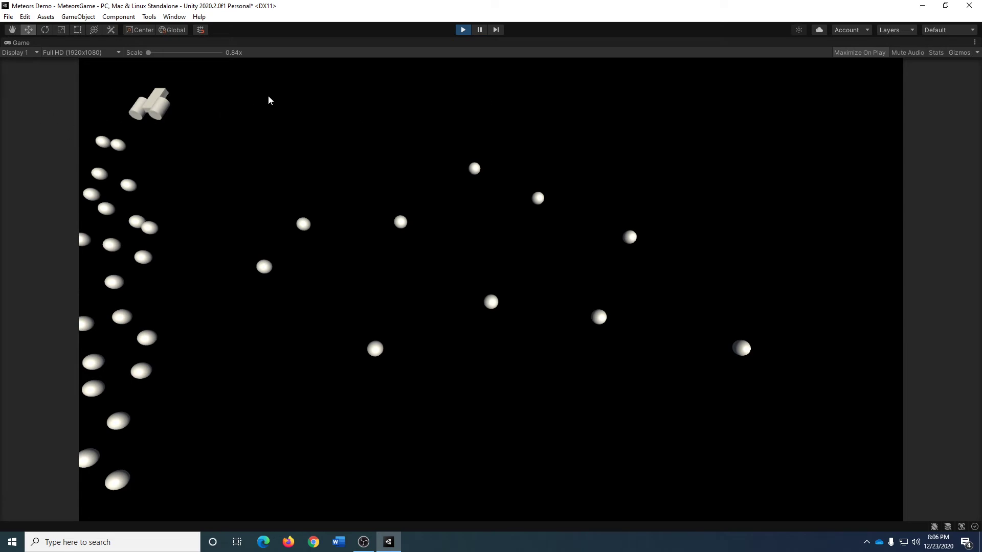
{"action": "left_click", "coordinate": [463, 29]}
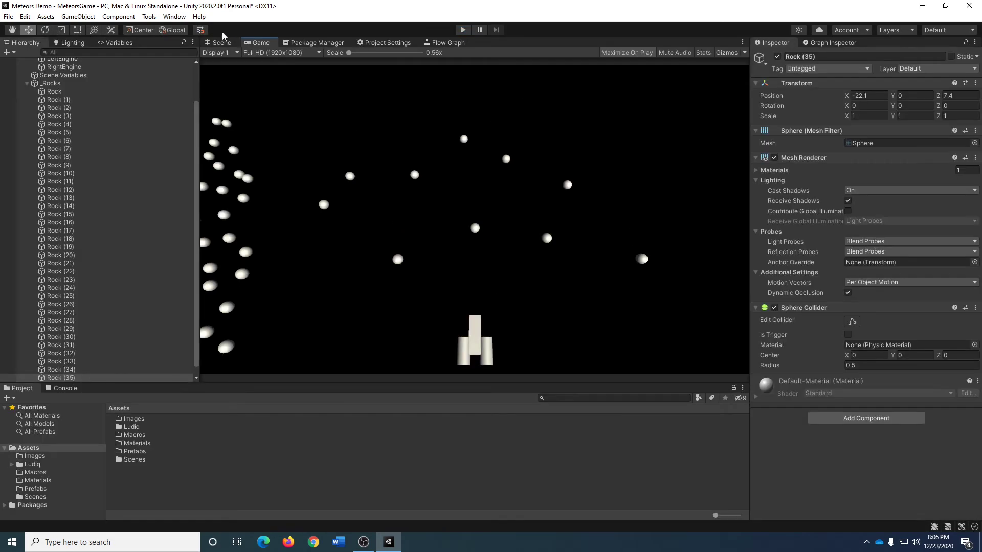
- Duplicate a left-column rock as Rock (36) and move it to the top of the column
{"action": "left_click", "coordinate": [221, 43]}
{"action": "left_click_drag", "start_coordinate": [302, 128], "coordinate": [300, 94], "text": "alt"}
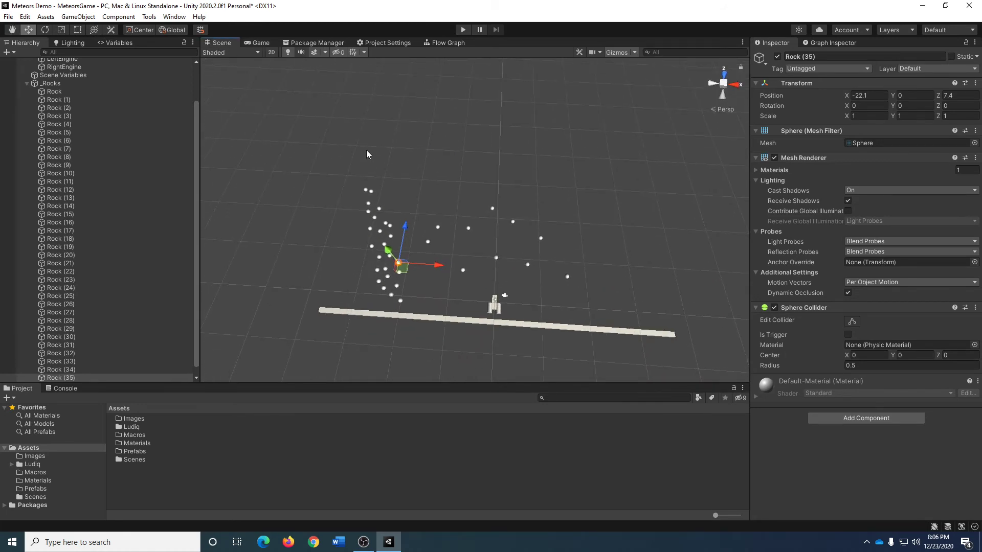
{"action": "left_click", "coordinate": [372, 192]}
{"action": "key", "text": "ctrl+d"}
{"action": "left_click_drag", "start_coordinate": [371, 190], "coordinate": [358, 173]}
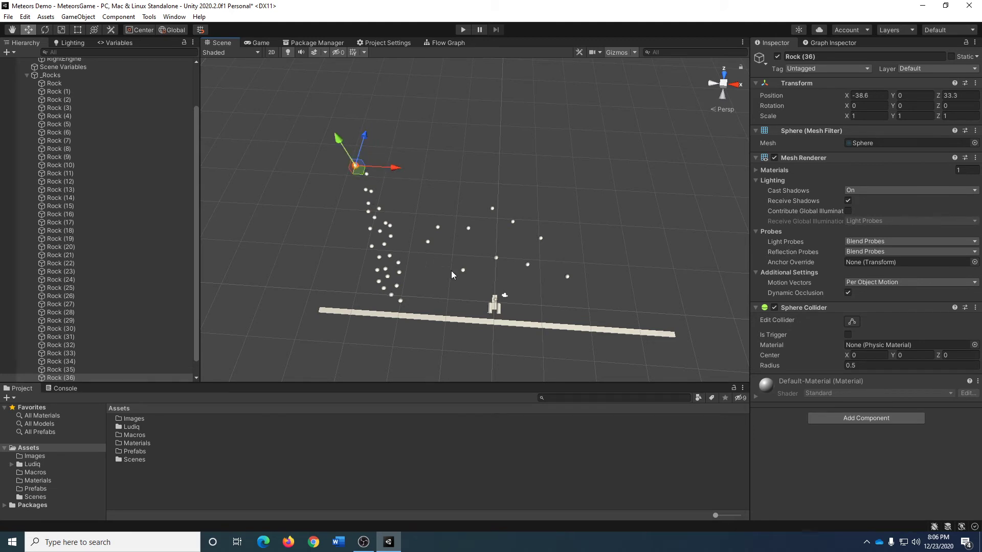
{"action": "left_click_drag", "start_coordinate": [538, 252], "coordinate": [550, 247], "text": "alt"}
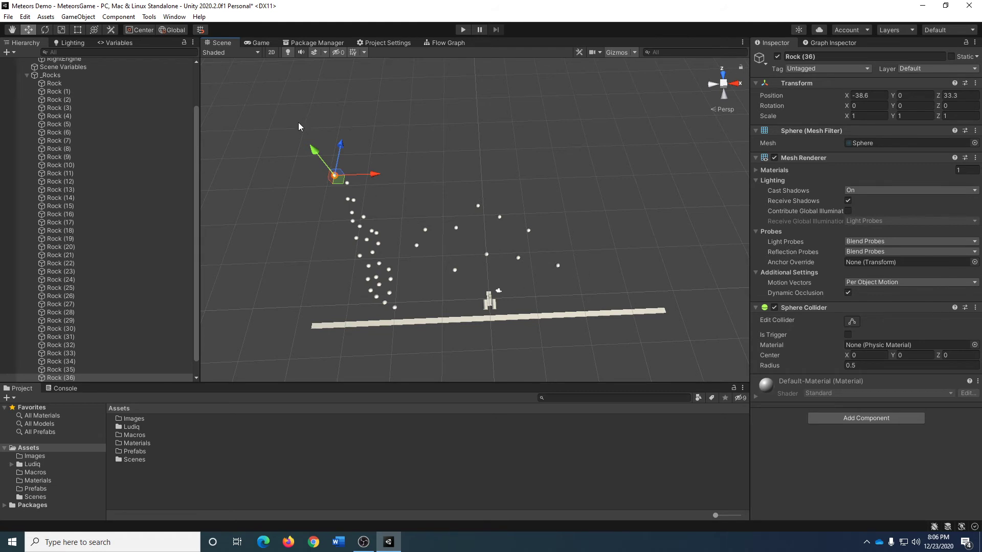
{"action": "left_click", "coordinate": [258, 43]}
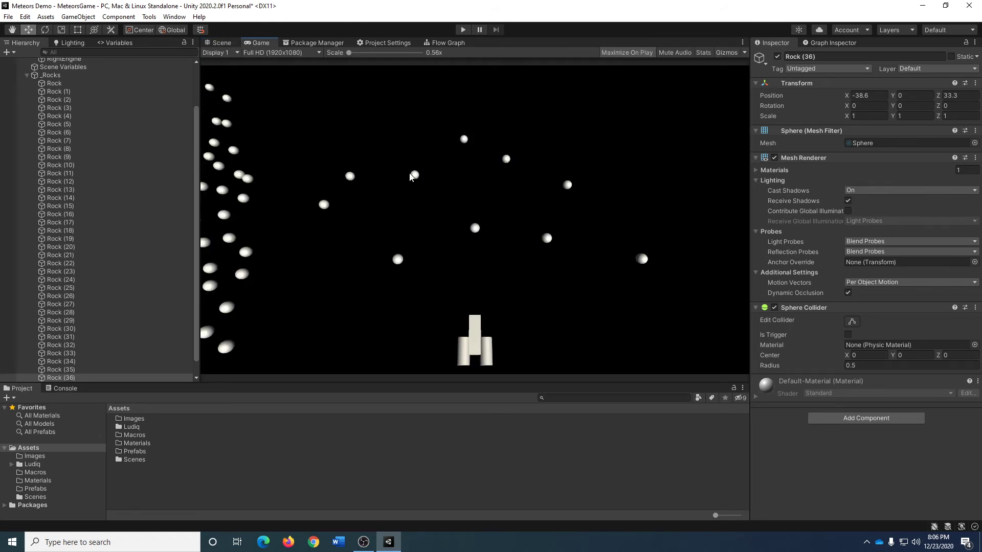
{"action": "left_click", "coordinate": [212, 45]}
- Move Rock (5) further right toward the playfield's right edge
{"action": "left_click", "coordinate": [558, 263]}
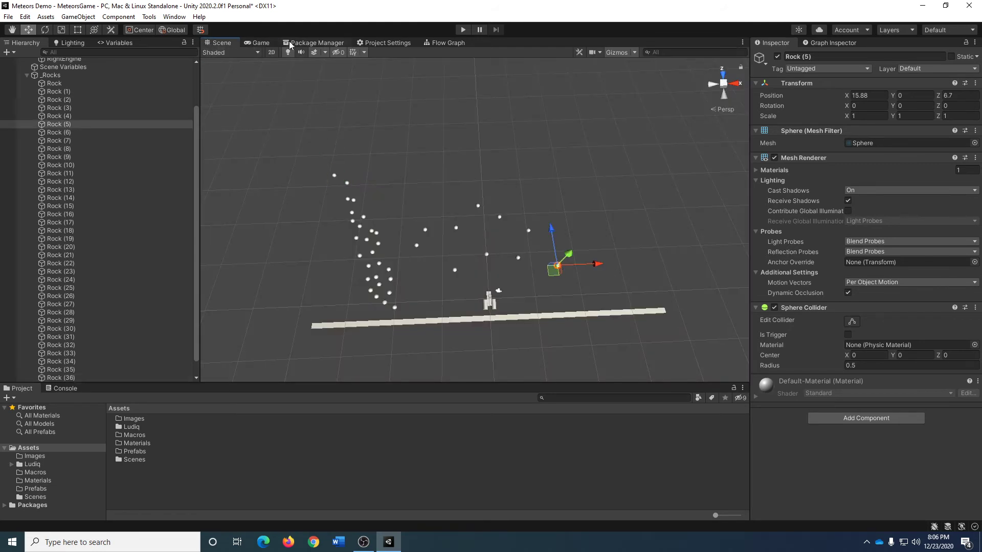
{"action": "left_click", "coordinate": [261, 44]}
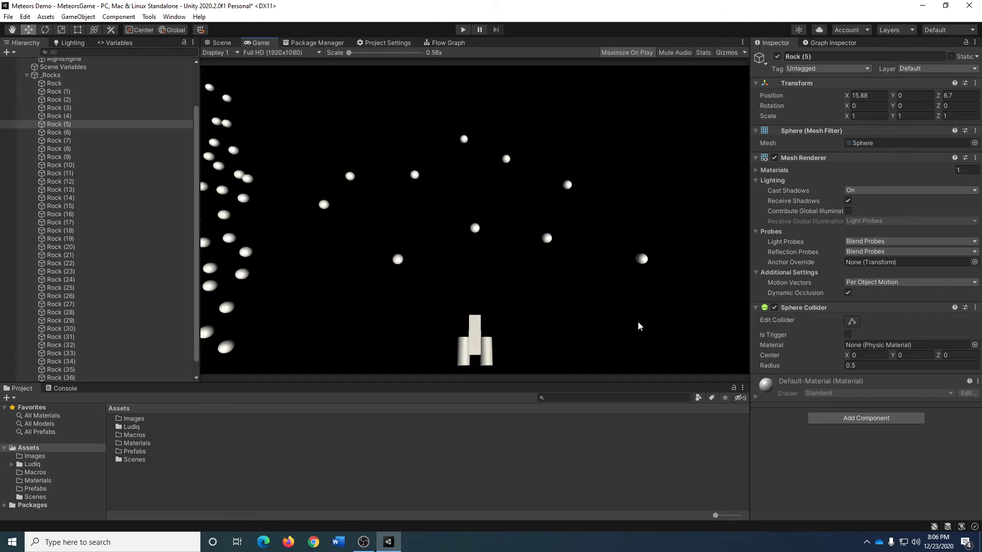
{"action": "left_click", "coordinate": [225, 45]}
{"action": "left_click", "coordinate": [258, 44]}
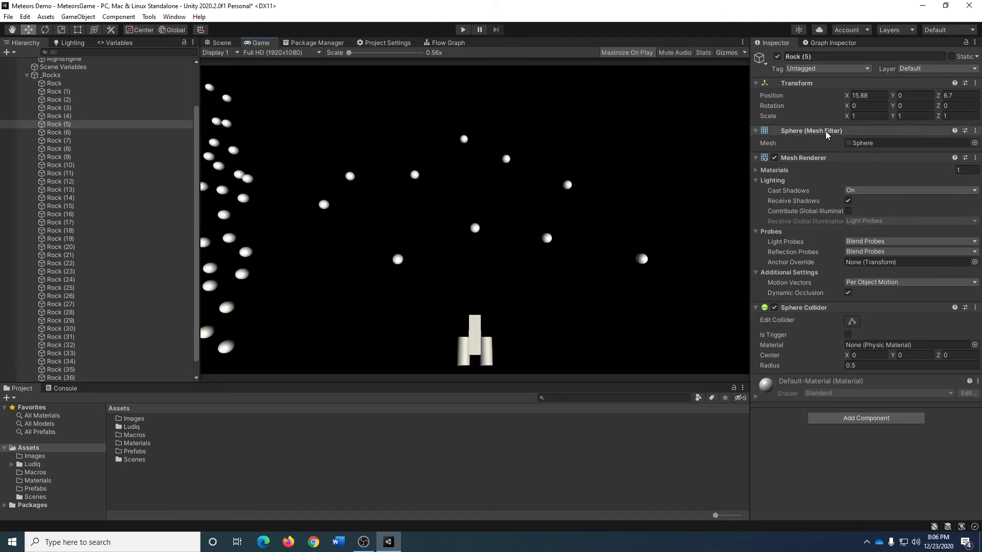
{"action": "left_click_drag", "start_coordinate": [847, 95], "coordinate": [916, 113]}
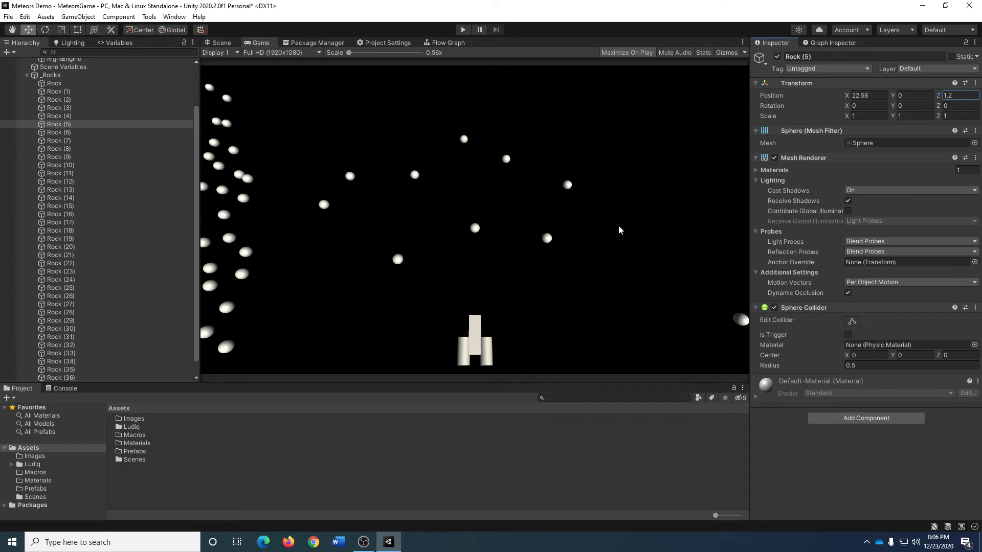
- Duplicate Rock (5) as Rock (38), set Position Z to 10.1 and slide it to the right field edge
{"action": "left_click", "coordinate": [85, 125]}
{"action": "key", "text": "Down"}
{"action": "key", "text": "Down"}
{"action": "key", "text": "Down"}
{"action": "key", "text": "Down"}
{"action": "key", "text": "Down"}
{"action": "key", "text": "Down"}
{"action": "key", "text": "Down"}
{"action": "key", "text": "Down"}
{"action": "key", "text": "Down"}
{"action": "key", "text": "Down"}
{"action": "key", "text": "Down"}
{"action": "key", "text": "Down"}
{"action": "key", "text": "Down"}
{"action": "key", "text": "Down"}
{"action": "key", "text": "Down"}
{"action": "key", "text": "Down"}
{"action": "key", "text": "Down"}
{"action": "key", "text": "Down"}
{"action": "key", "text": "Down"}
{"action": "key", "text": "Down"}
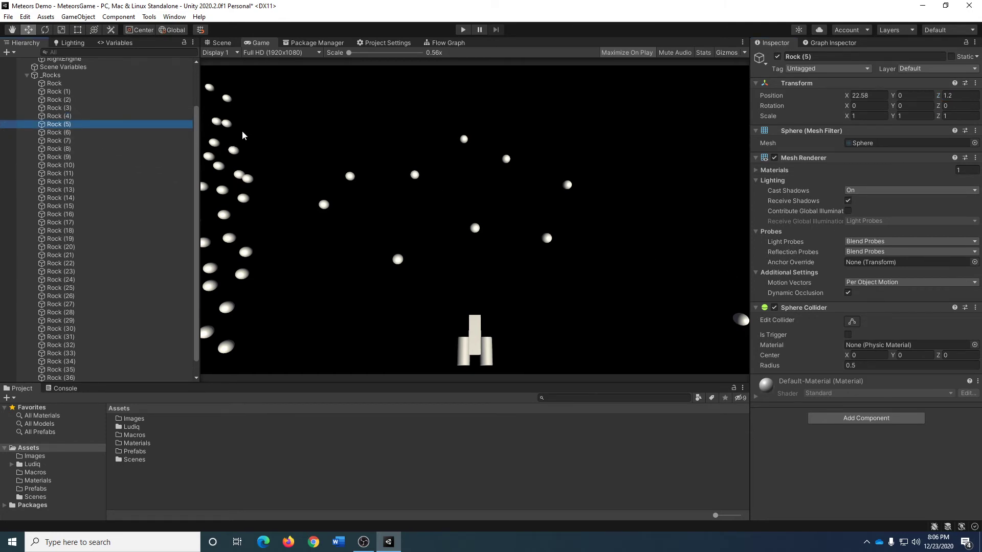
{"action": "left_click", "coordinate": [959, 95]}
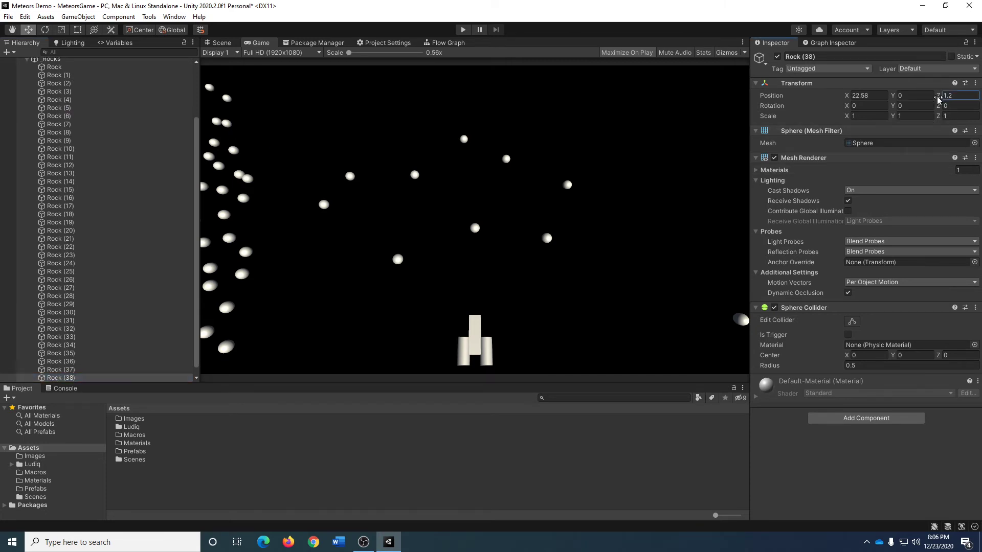
{"action": "type", "text": "10.1"}
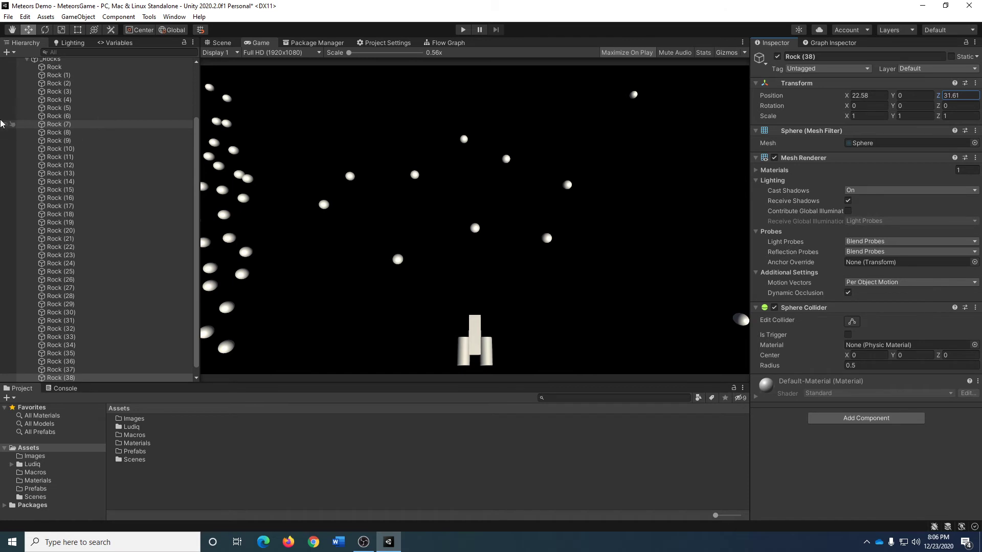
{"action": "left_click_drag", "start_coordinate": [848, 97], "coordinate": [105, 108]}
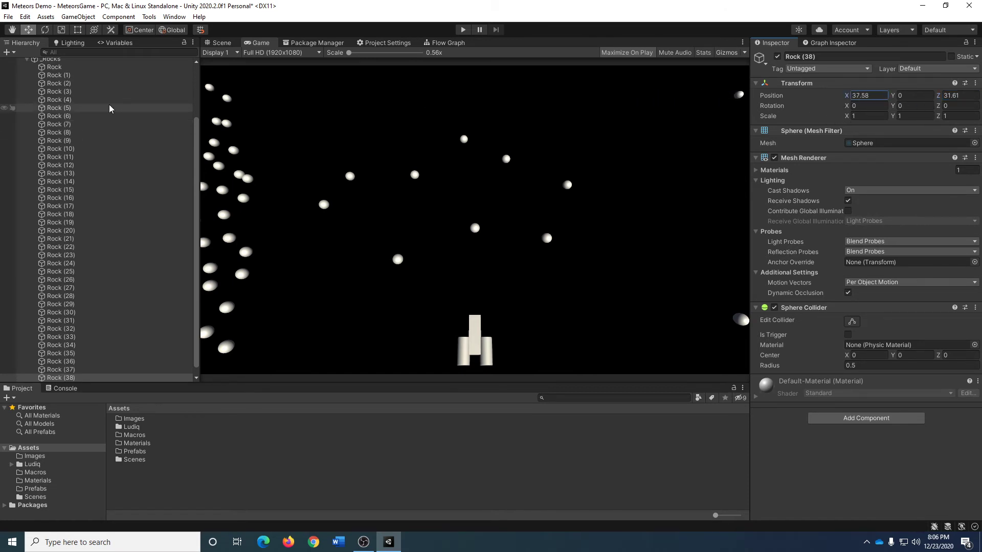
{"action": "left_click", "coordinate": [219, 43]}
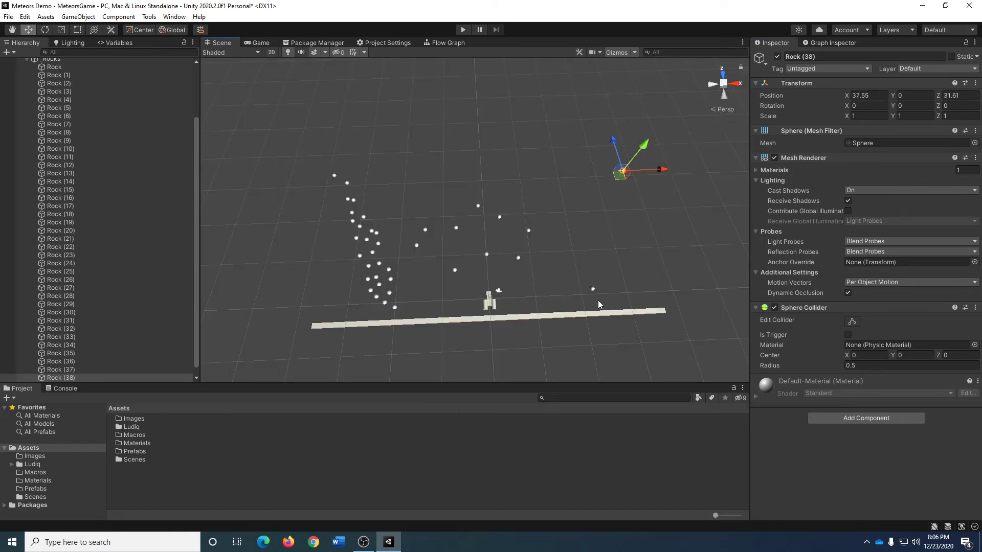
{"action": "key", "text": "ctrl+d"}
- Duplicate rocks down the right side of the field and check the layout from the game camera
{"action": "left_click_drag", "start_coordinate": [620, 175], "coordinate": [587, 307]}
{"action": "key", "text": "ctrl+d"}
{"action": "key", "text": "ctrl+d"}
{"action": "key", "text": "ctrl+d"}
{"action": "key", "text": "ctrl+d"}
{"action": "key", "text": "ctrl+d"}
{"action": "key", "text": "ctrl+d"}
{"action": "key", "text": "ctrl+d"}
{"action": "key", "text": "ctrl+d"}
{"action": "key", "text": "ctrl+d"}
{"action": "key", "text": "ctrl+d"}
{"action": "key", "text": "ctrl+d"}
{"action": "key", "text": "ctrl+d"}
{"action": "key", "text": "ctrl+d"}
{"action": "key", "text": "ctrl+d"}
{"action": "key", "text": "ctrl+d"}
{"action": "key", "text": "ctrl+d"}
{"action": "key", "text": "ctrl+d"}
{"action": "key", "text": "ctrl+d"}
{"action": "key", "text": "ctrl+d"}
{"action": "left_click", "coordinate": [261, 43]}
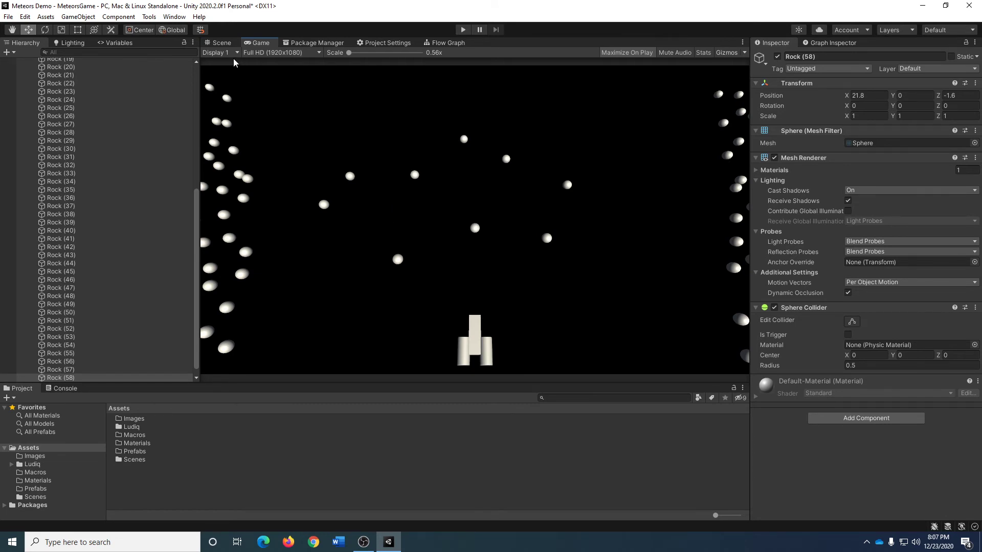
- Box-select the 12 right-column rocks and shift them inward along X into the playfield
{"action": "left_click", "coordinate": [221, 43]}
{"action": "left_click_drag", "start_coordinate": [565, 221], "coordinate": [622, 303]}
{"action": "mouse_move", "coordinate": [643, 267]}
{"action": "left_mouse_down"}
{"action": "mouse_move", "coordinate": [625, 266]}
{"action": "mouse_move", "coordinate": [636, 271]}
{"action": "left_mouse_up"}
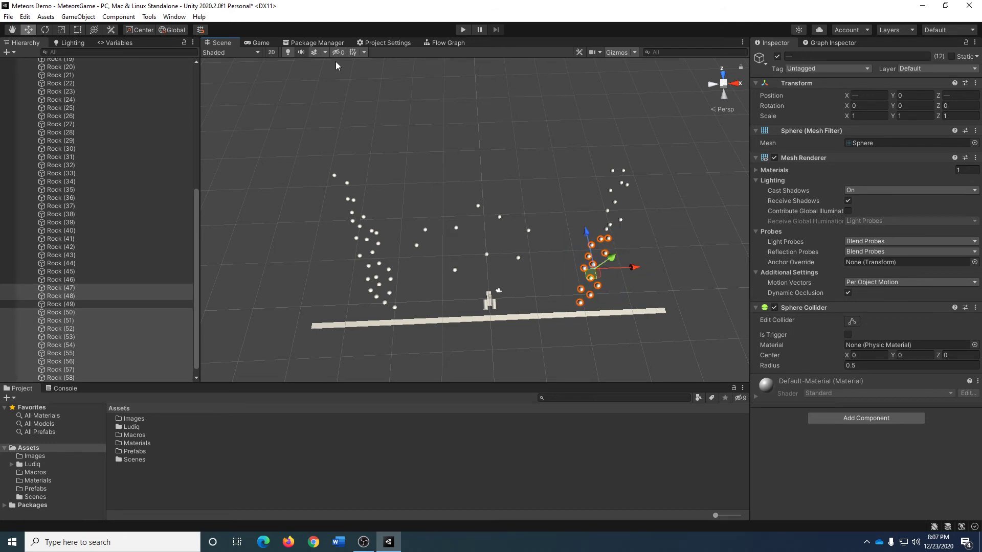
{"action": "left_click", "coordinate": [260, 44]}
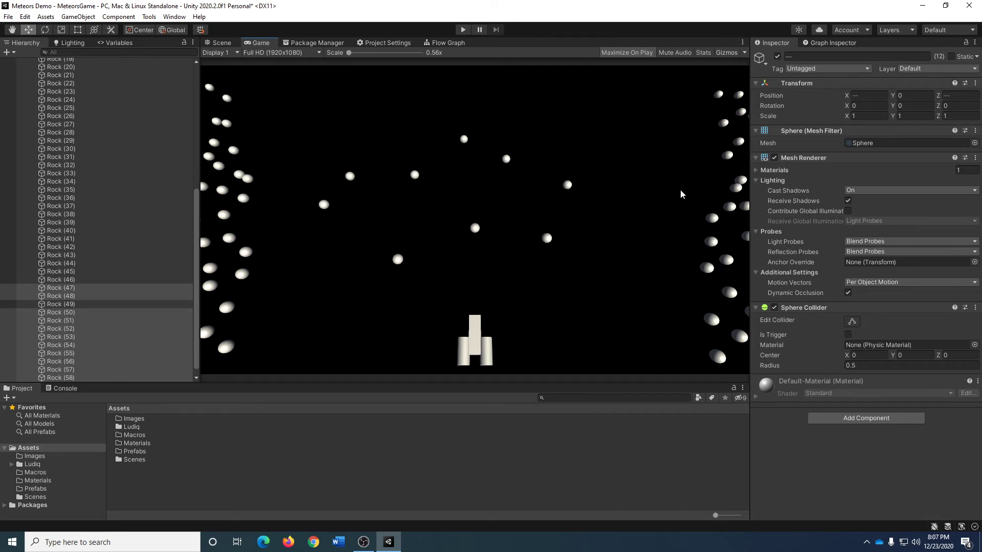
- Spread seven rocks into the middle of the field, including Rock (62), and check from the game camera
{"action": "left_click", "coordinate": [223, 43]}
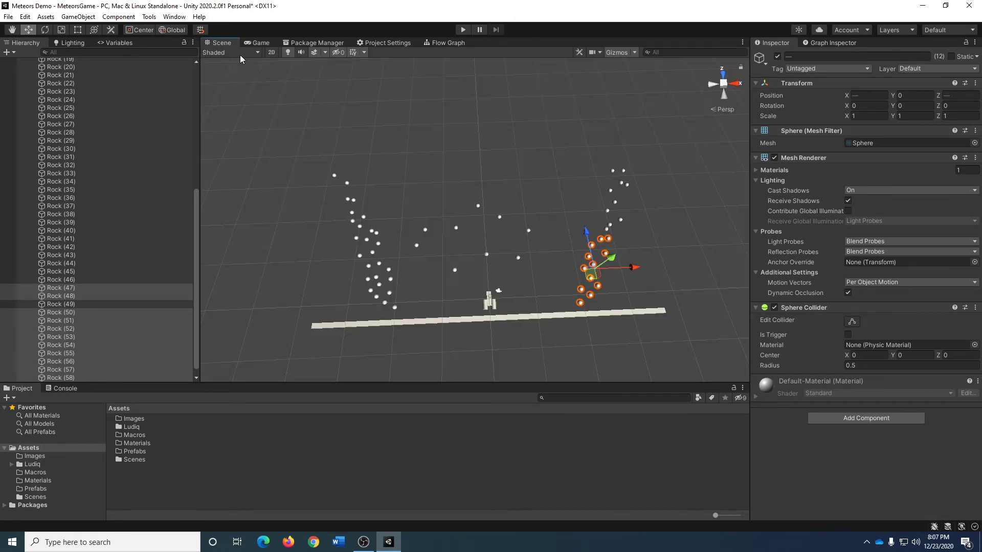
{"action": "left_click_drag", "start_coordinate": [415, 187], "coordinate": [544, 230]}
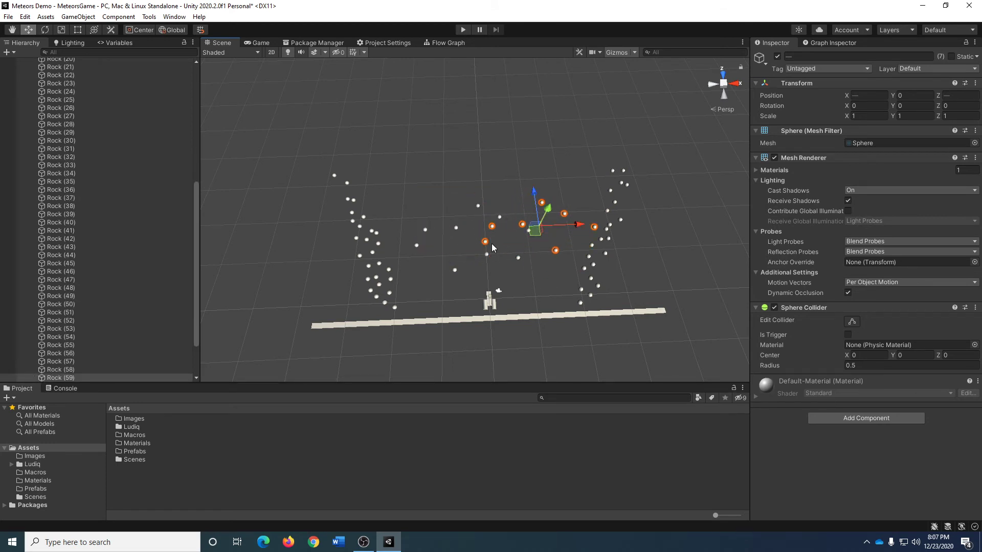
{"action": "left_click", "coordinate": [492, 241]}
{"action": "left_click", "coordinate": [483, 242]}
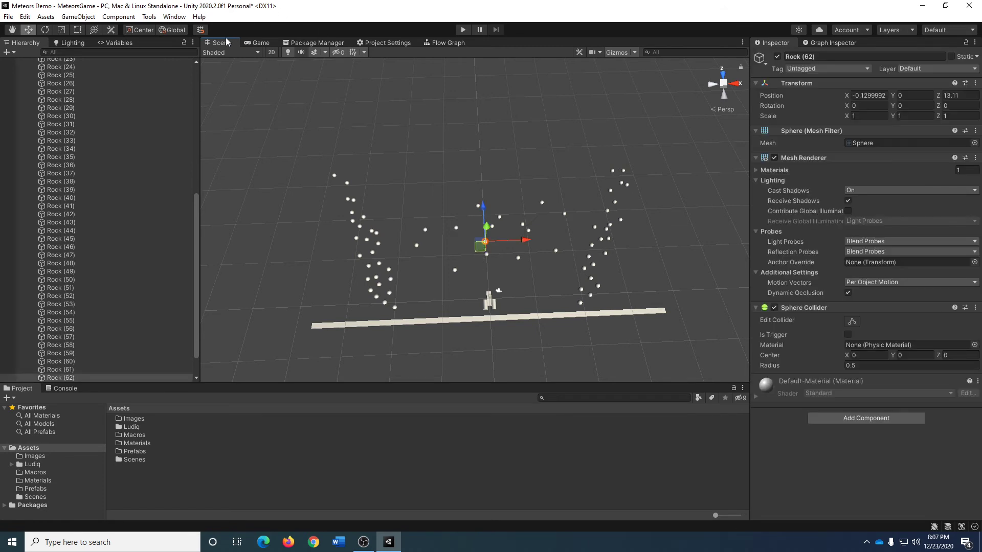
{"action": "left_click", "coordinate": [261, 43]}
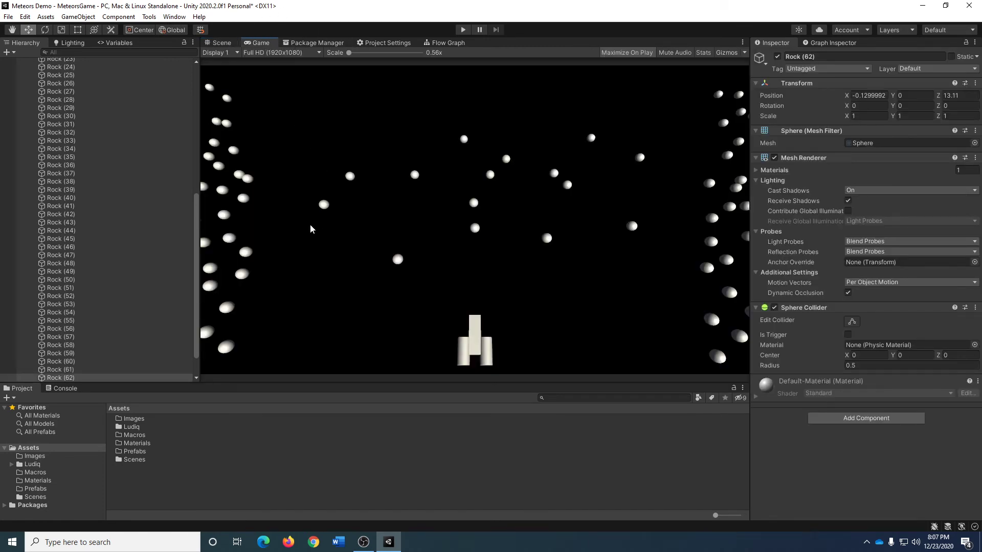
{"action": "left_click", "coordinate": [218, 43]}
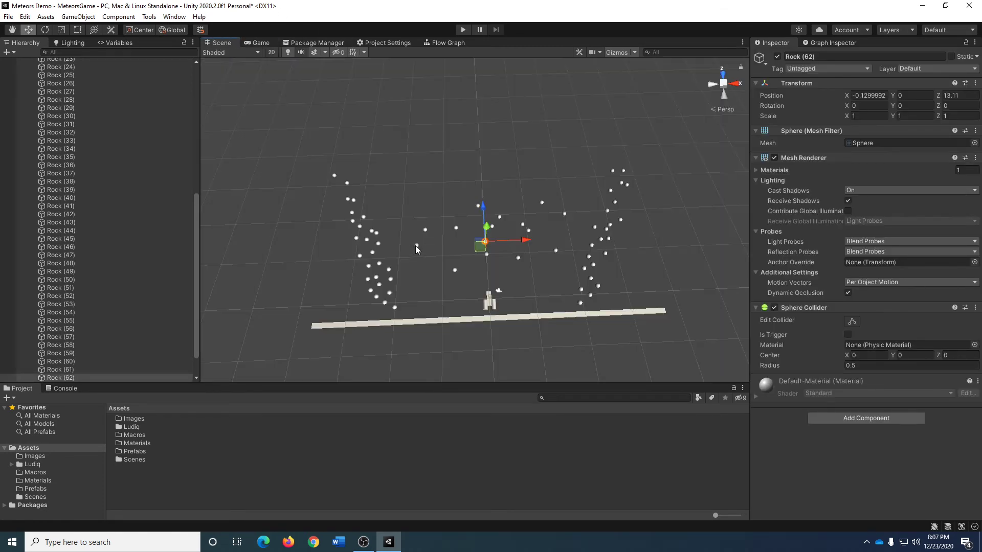
- Place a rock in the left middle area, add a copy lower down, and start Play
{"action": "left_click_drag", "start_coordinate": [415, 247], "coordinate": [541, 287]}
{"action": "key", "text": "ctrl+d"}
{"action": "key", "text": "ctrl+d"}
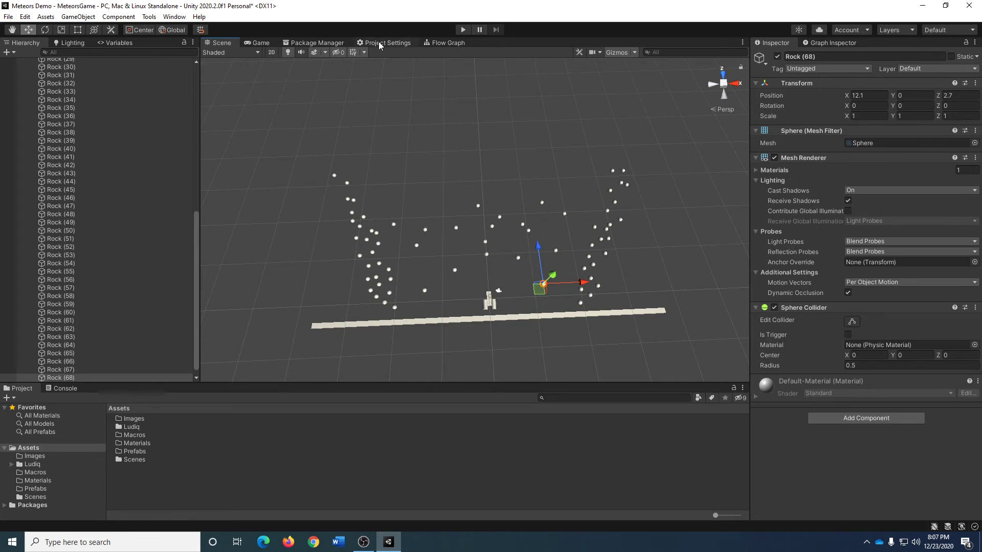
{"action": "left_click", "coordinate": [262, 43]}
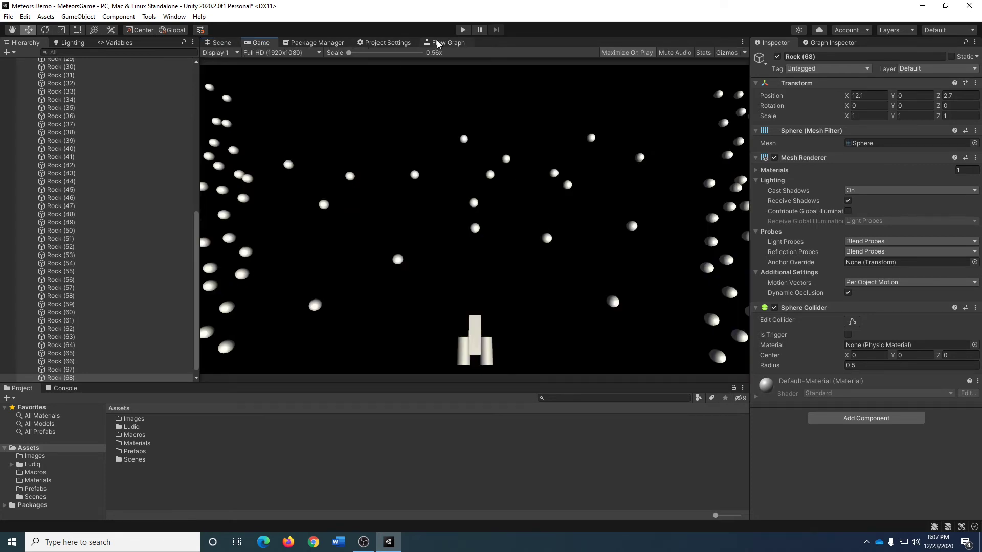
{"action": "left_click", "coordinate": [463, 30]}
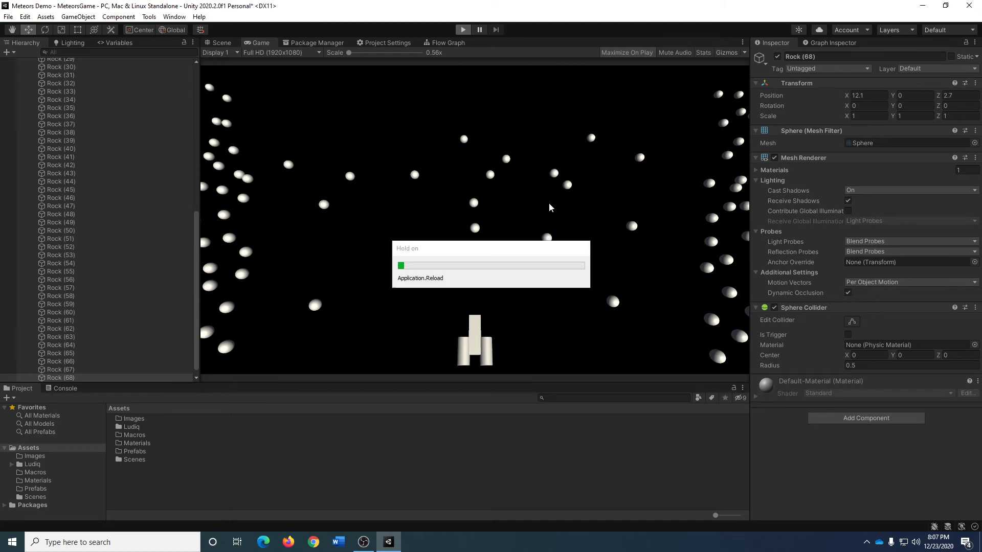
- Steer the ship with the arrow keys into a rock so it's destroyed with 'You Lose!', then stop Play
{"action": "key", "text": "Left"}
{"action": "key", "text": "Up"}
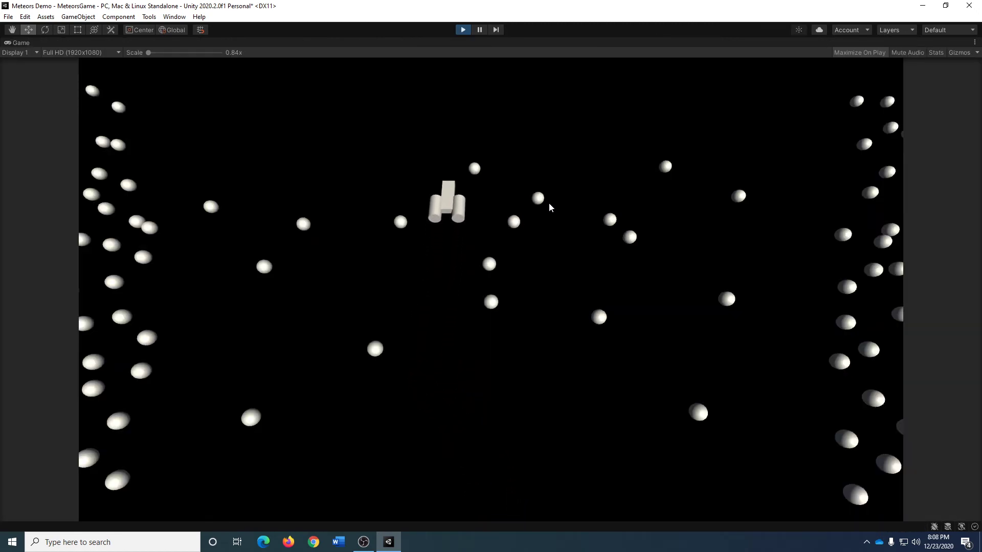
{"action": "key", "text": "Left"}
{"action": "key", "text": "Down"}
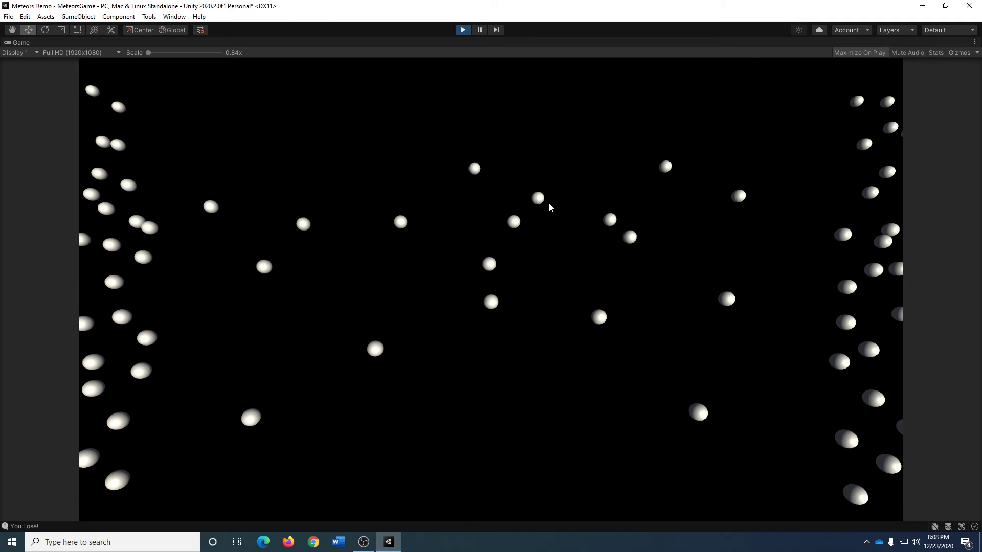
{"action": "left_click", "coordinate": [463, 30]}
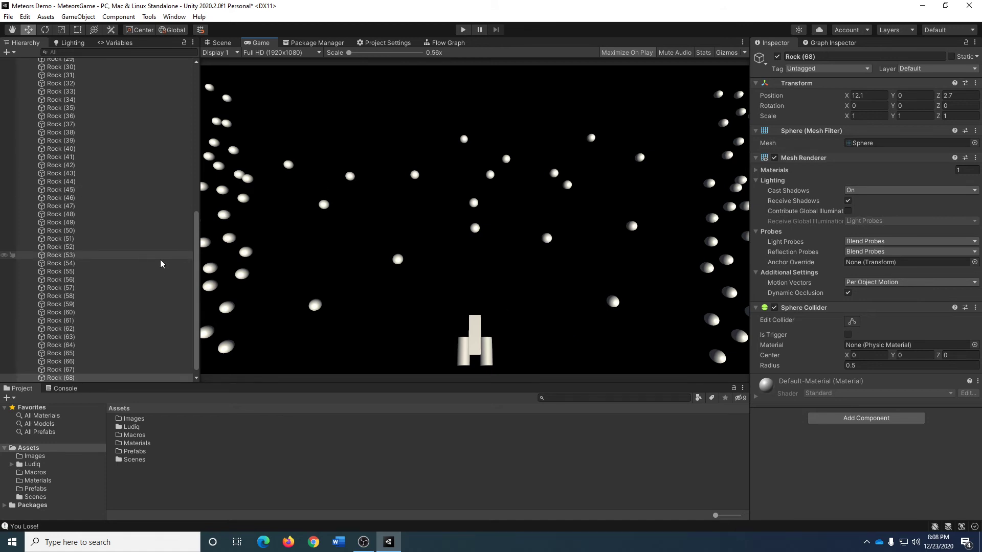
- Select the Backstop bar in the Scene view and collapse the _Rocks group in the Hierarchy
{"action": "scroll", "coordinate": [156, 271], "scroll_direction": "down", "scroll_amount": 1}
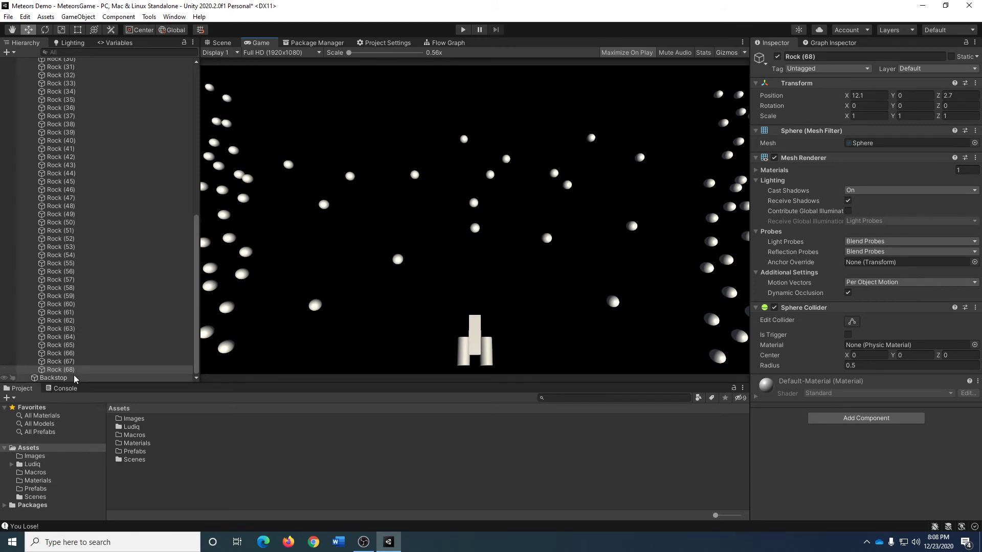
{"action": "left_click_drag", "start_coordinate": [197, 288], "coordinate": [190, 114]}
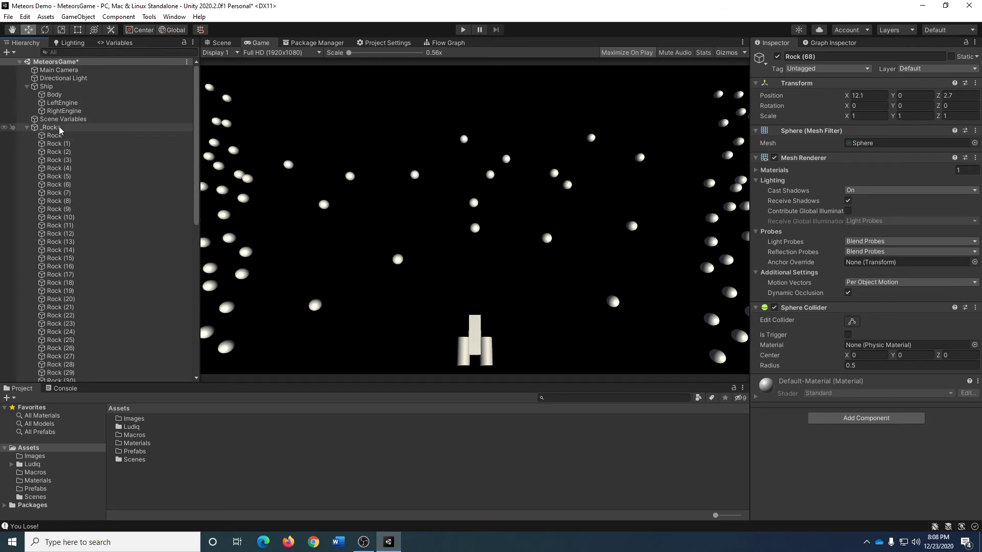
{"action": "key", "text": "ctrl+1"}
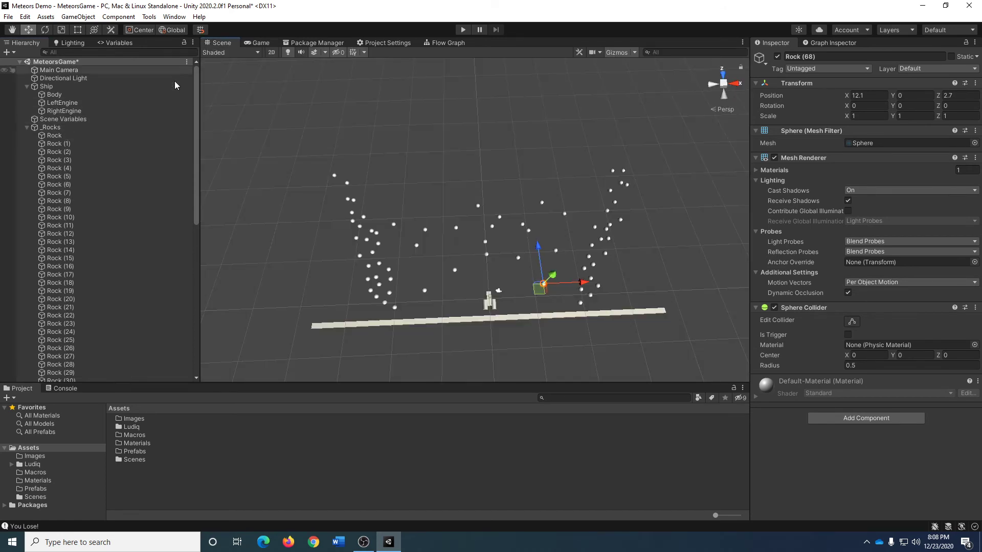
{"action": "left_click", "coordinate": [463, 317]}
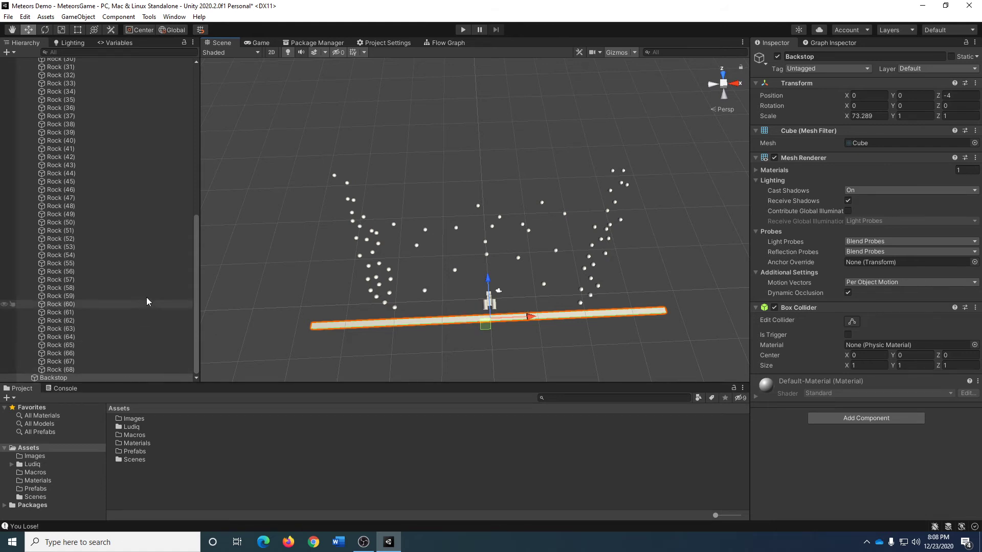
{"action": "scroll", "coordinate": [91, 218], "scroll_direction": "up", "scroll_amount": 12}
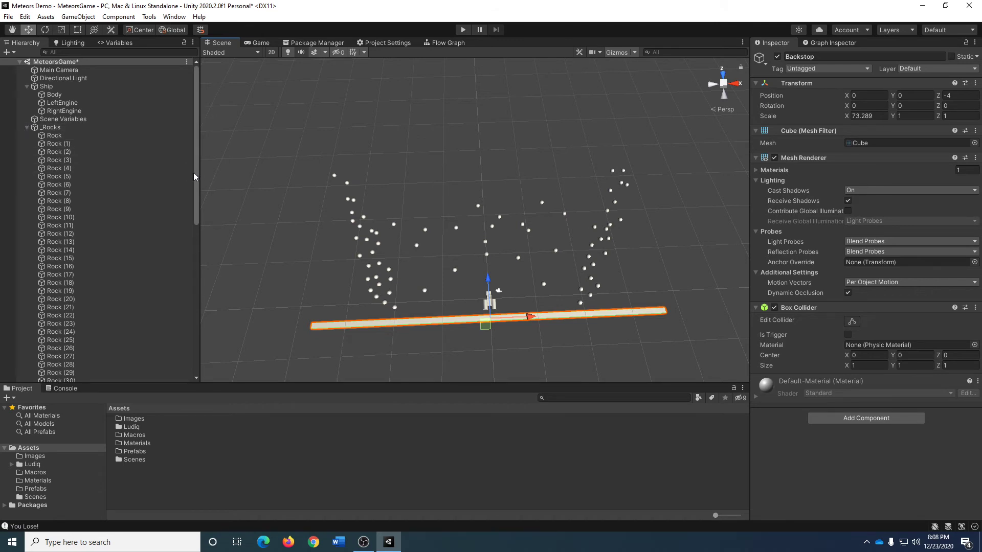
{"action": "left_click_drag", "start_coordinate": [195, 182], "coordinate": [192, 117]}
{"action": "left_click", "coordinate": [27, 127]}
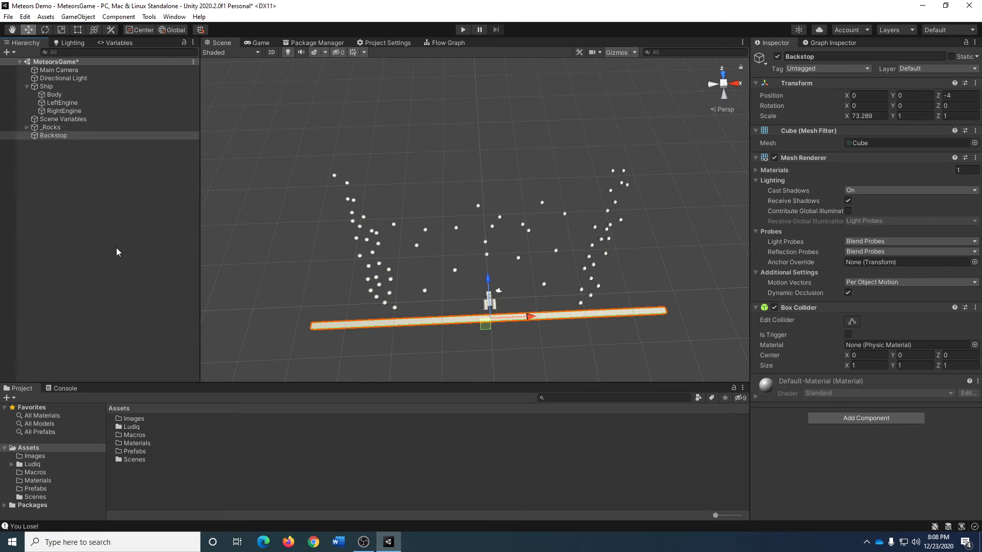
- Duplicate the Backstop bar and move the copy to the top of the field
{"action": "left_click", "coordinate": [44, 138]}
{"action": "key", "text": "ctrl+d"}
{"action": "left_click_drag", "start_coordinate": [487, 281], "coordinate": [484, 151]}
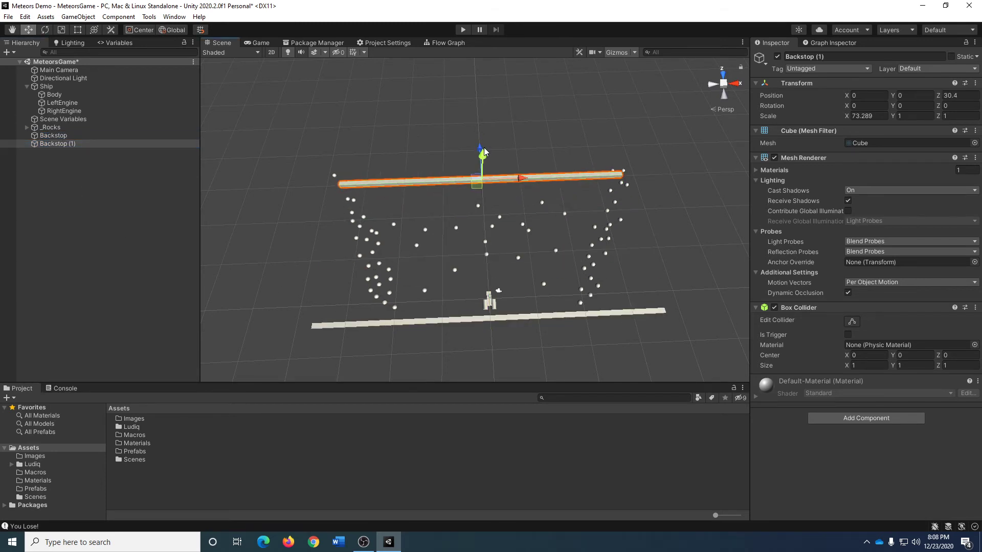
{"action": "left_click", "coordinate": [260, 41]}
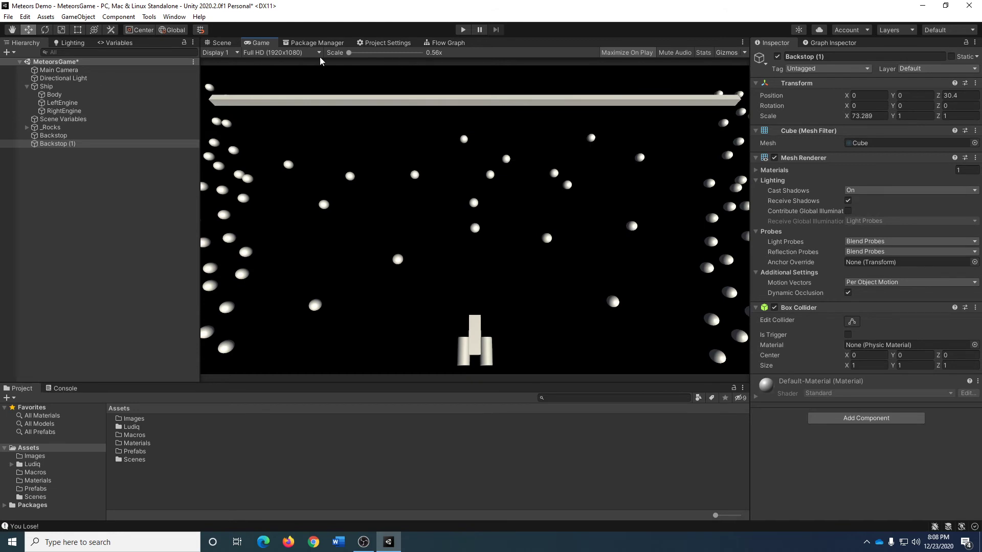
{"action": "left_click", "coordinate": [220, 43]}
- Scale the top bar wider and deeper, then push its Position Z past 30.76 to about 33.35
{"action": "key", "text": "r"}
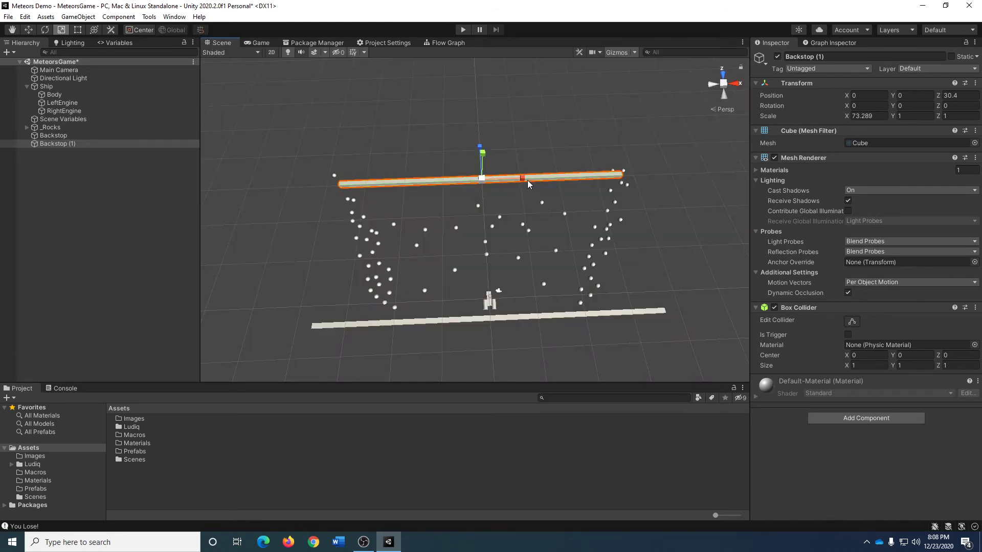
{"action": "left_click_drag", "start_coordinate": [520, 177], "coordinate": [480, 199]}
{"action": "left_click_drag", "start_coordinate": [538, 148], "coordinate": [569, 117]}
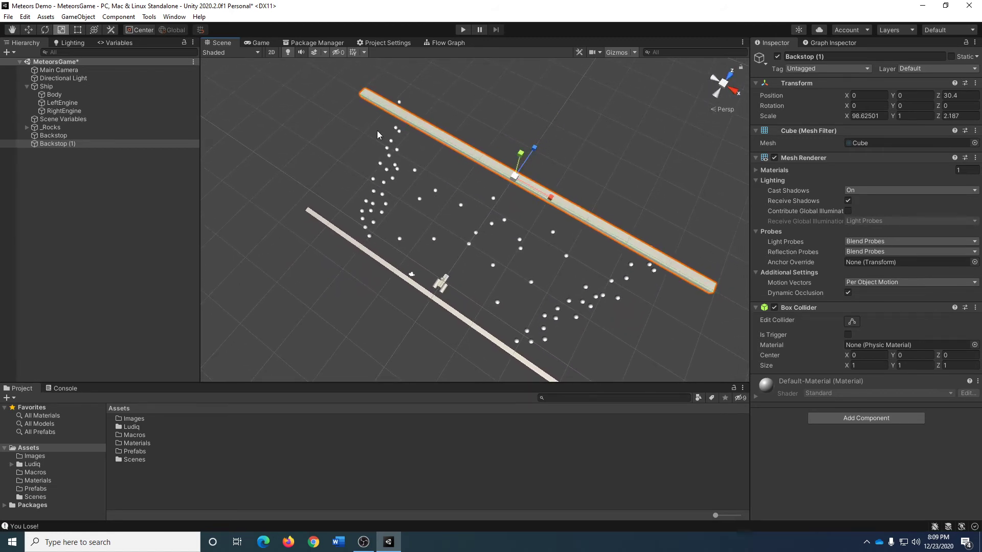
{"action": "left_click", "coordinate": [258, 43]}
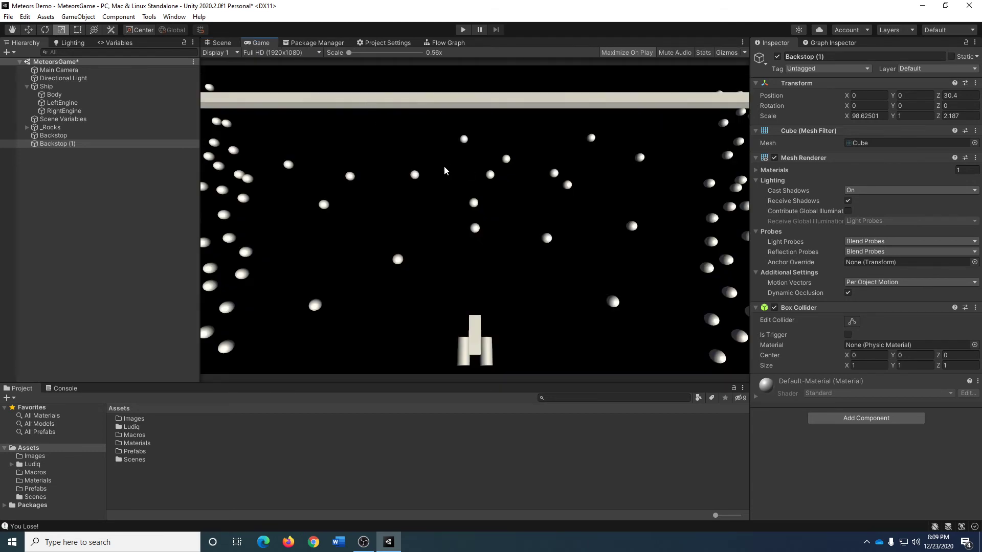
{"action": "left_click", "coordinate": [950, 96]}
{"action": "type", "text": "30.76"}
{"action": "left_click_drag", "start_coordinate": [949, 98], "coordinate": [24, 115]}
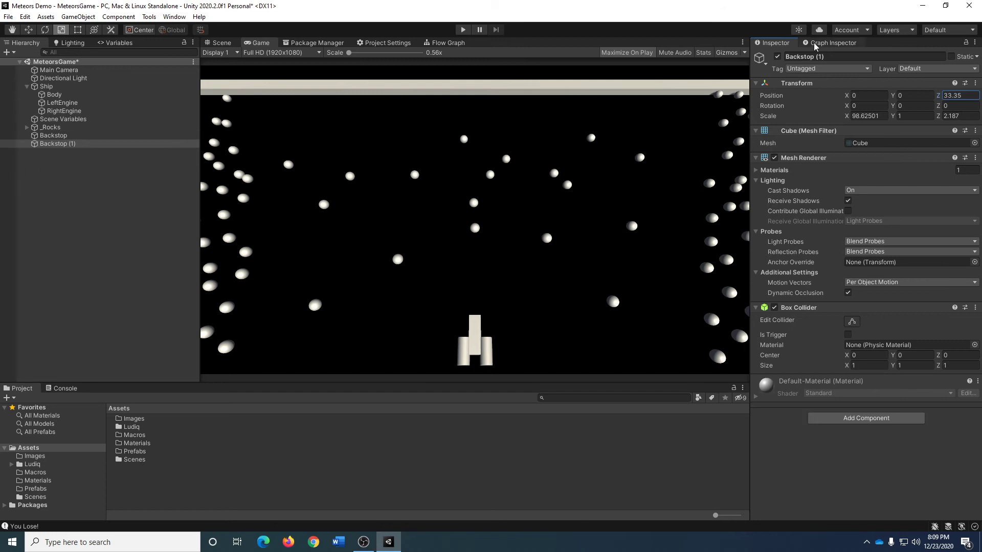
- Rename the copied bar to Goal
{"action": "left_click", "coordinate": [841, 57]}
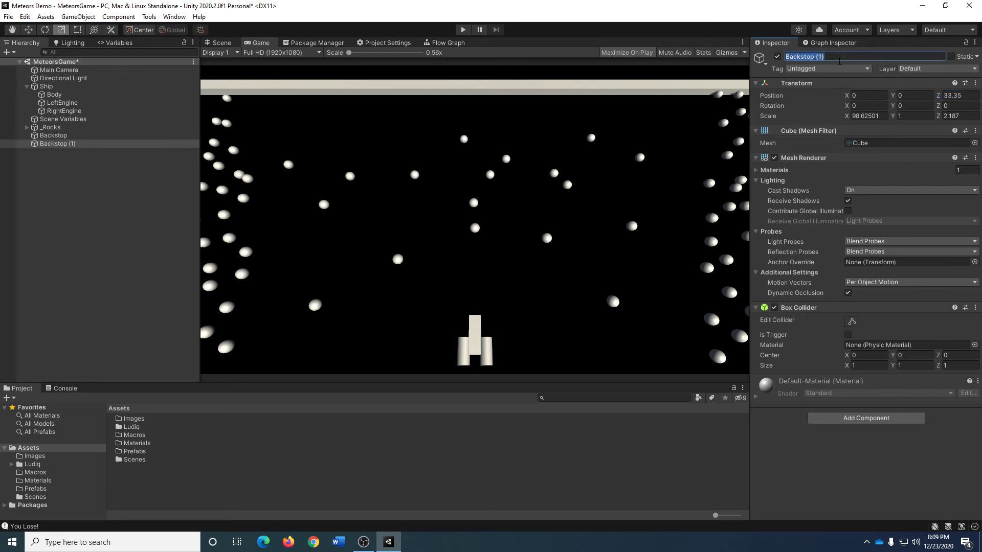
{"action": "type", "text": "Goal"}
{"action": "key", "text": "Return"}
- Test-play and fly the ship into the top Goal bar, seeing it destroyed, then stop Play
{"action": "left_click", "coordinate": [462, 31]}
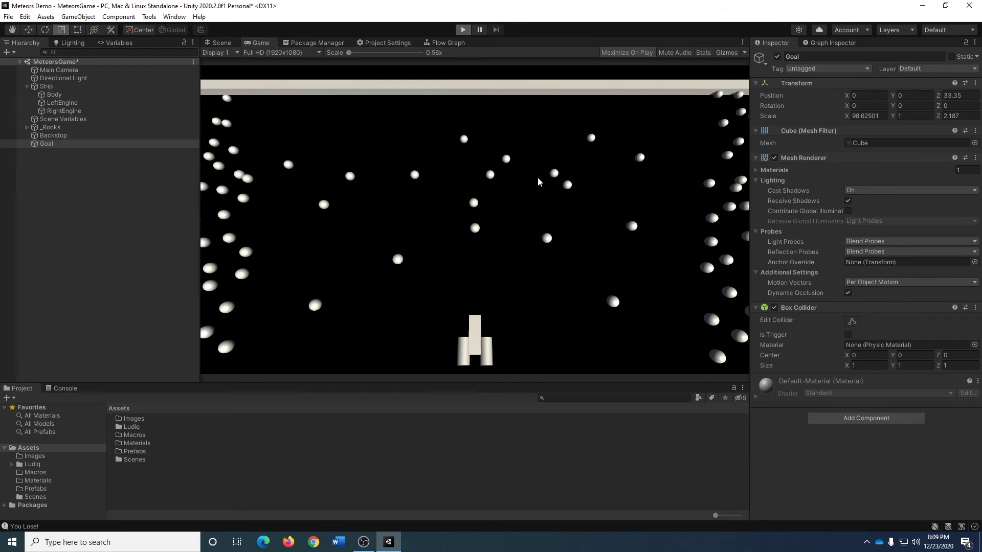
{"action": "key", "text": "Up"}
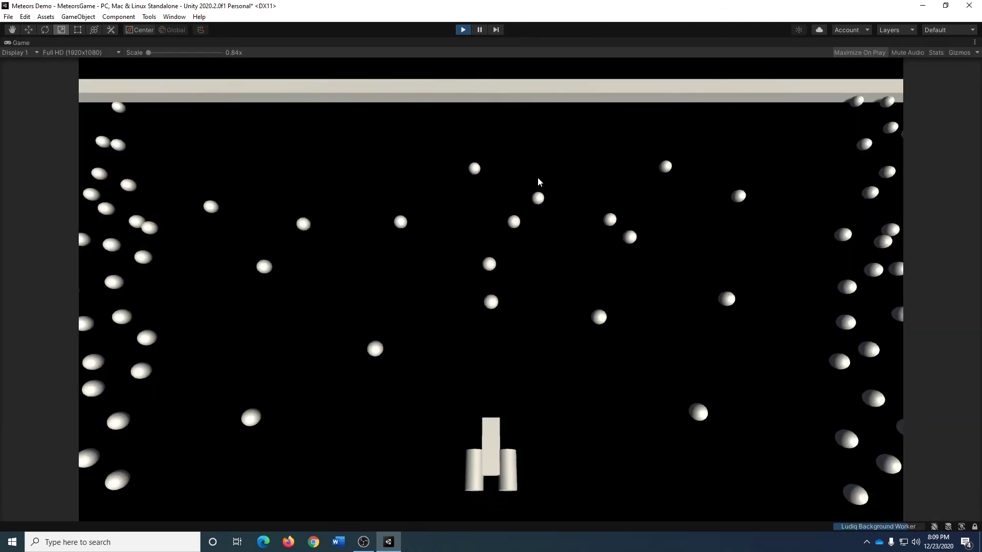
{"action": "key", "text": "Left"}
{"action": "key", "text": "Up"}
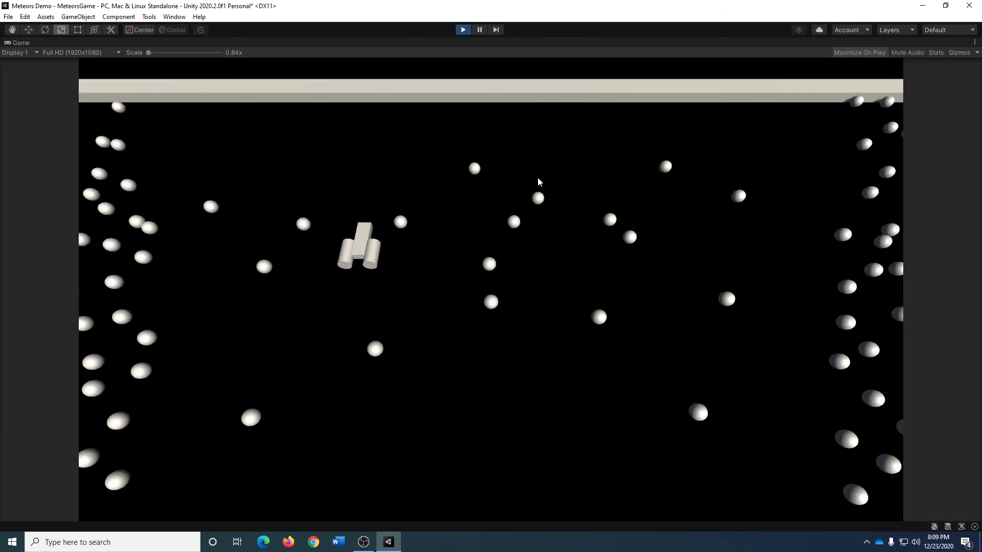
{"action": "key", "text": "Up"}
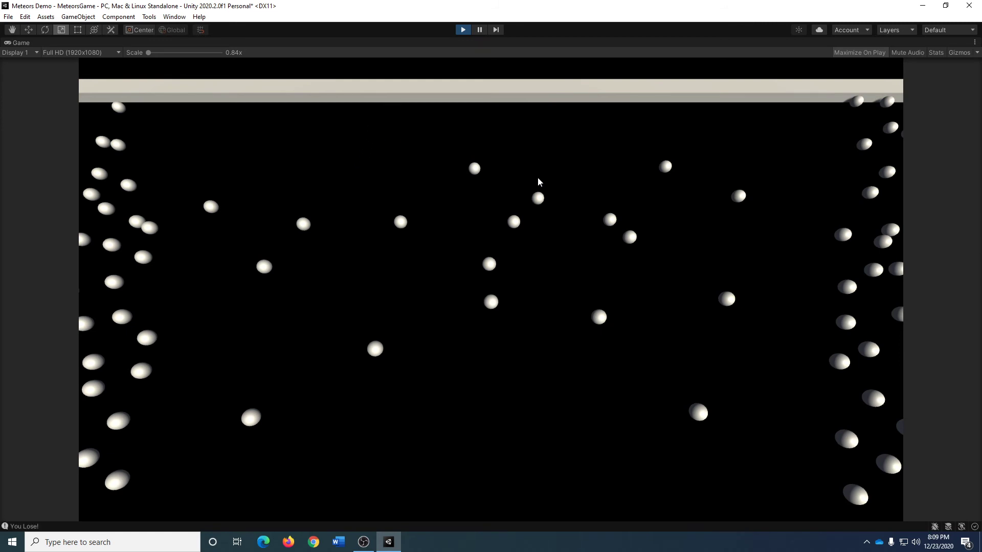
{"action": "left_click", "coordinate": [463, 30]}
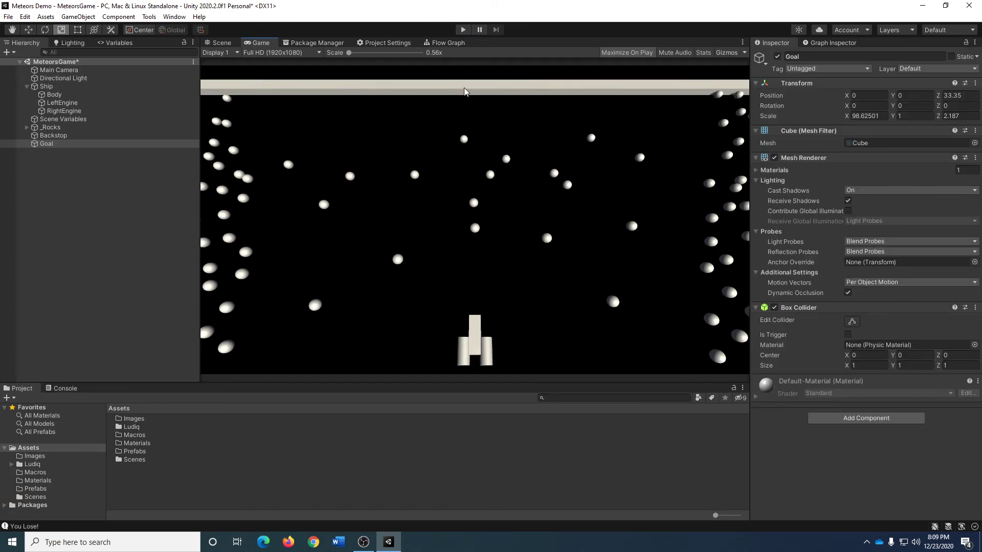
- Tick Is Trigger on the Goal bar's Box Collider
{"action": "left_click", "coordinate": [225, 43]}
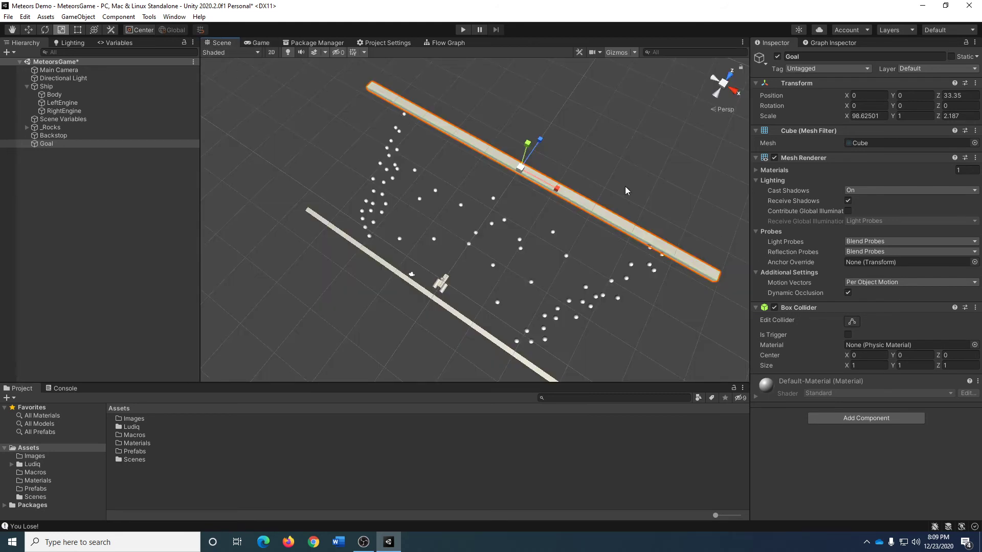
{"action": "middle_click_drag", "start_coordinate": [625, 186], "coordinate": [621, 212]}
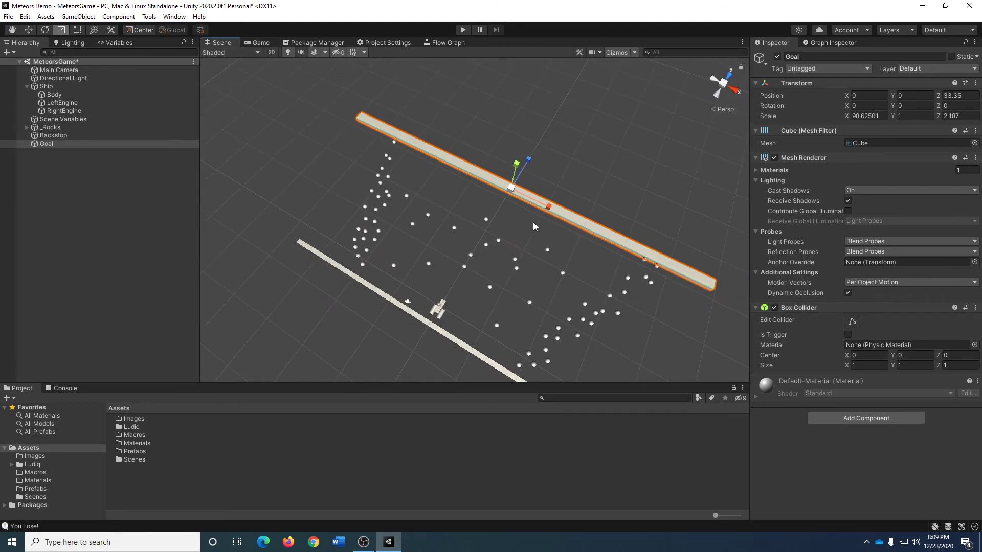
{"action": "left_click", "coordinate": [847, 334]}
{"action": "left_click", "coordinate": [59, 88]}
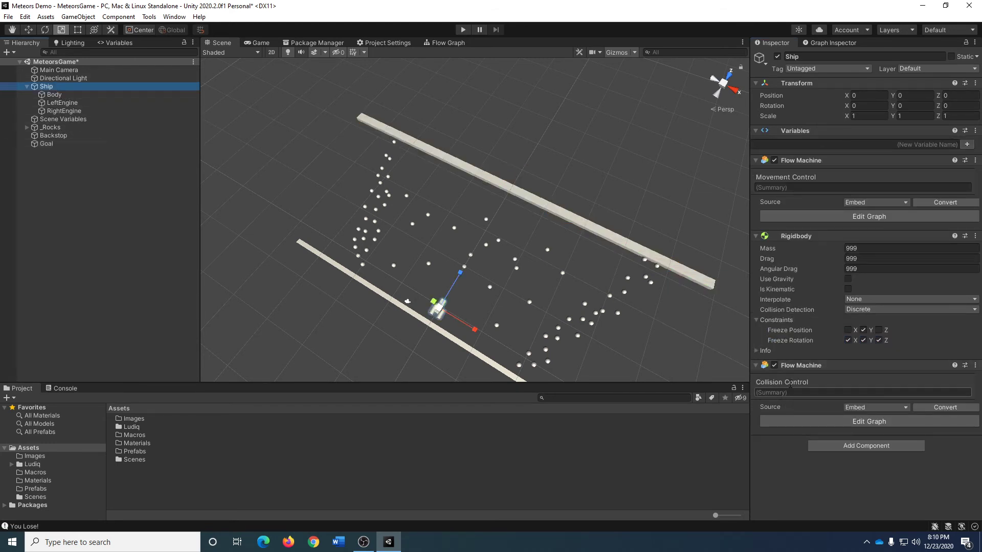
- Add an On Trigger Enter event node to the Ship's Collision Control graph
{"action": "left_click", "coordinate": [843, 421]}
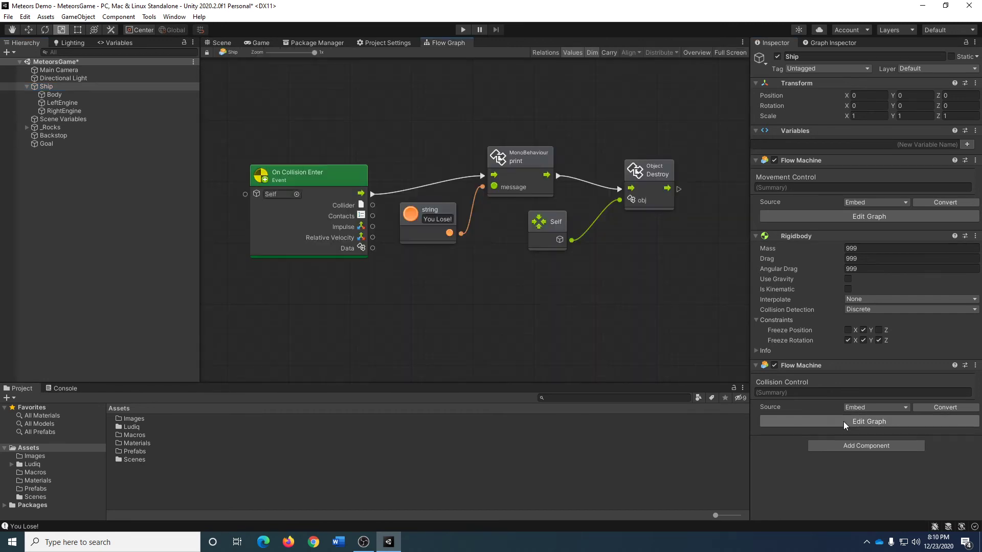
{"action": "middle_click_drag", "start_coordinate": [375, 287], "coordinate": [413, 281]}
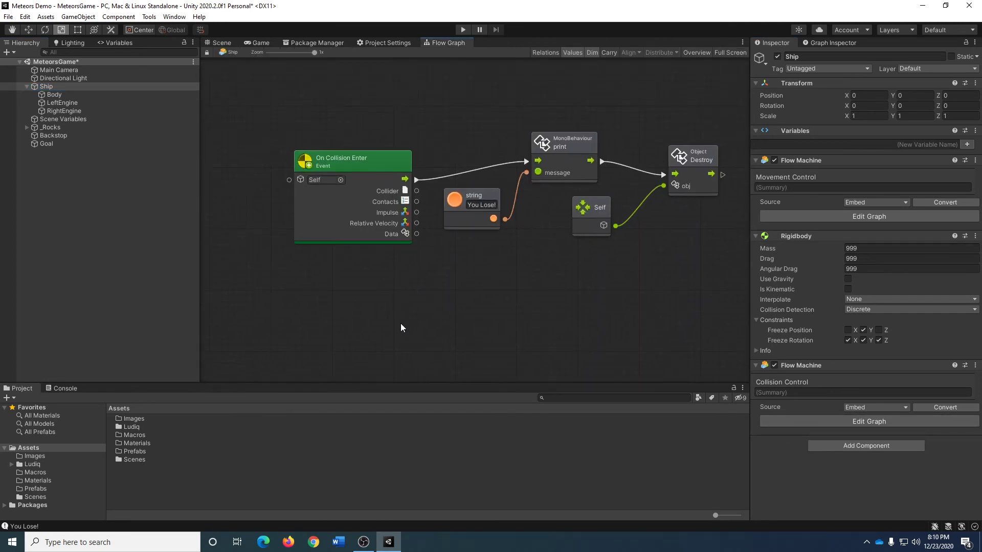
{"action": "right_click", "coordinate": [335, 290]}
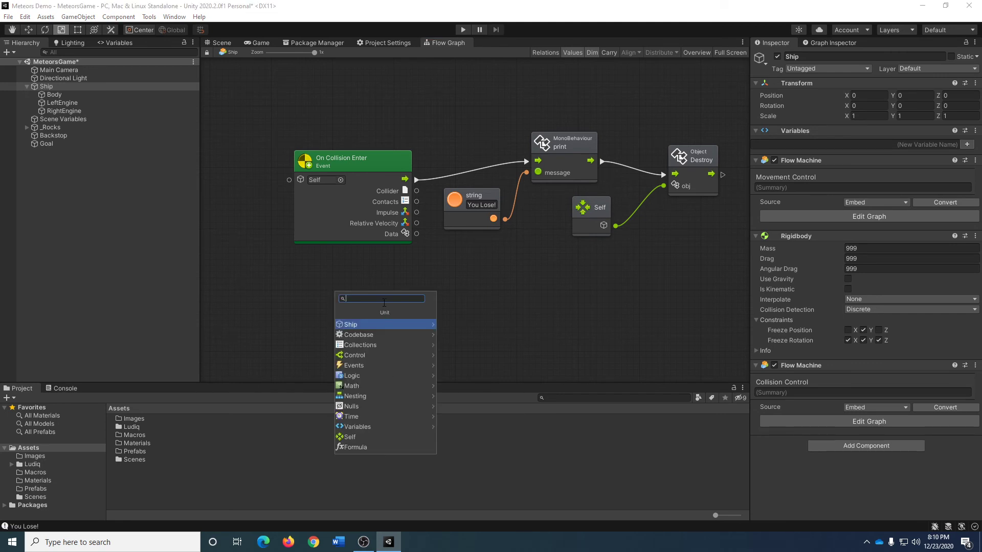
{"action": "type", "text": "trigger"}
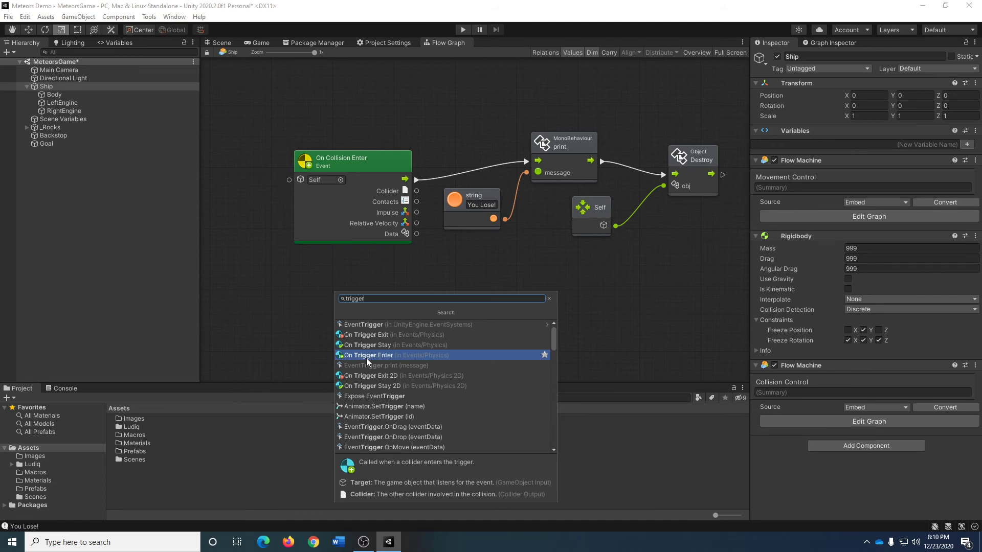
{"action": "left_click", "coordinate": [366, 358]}
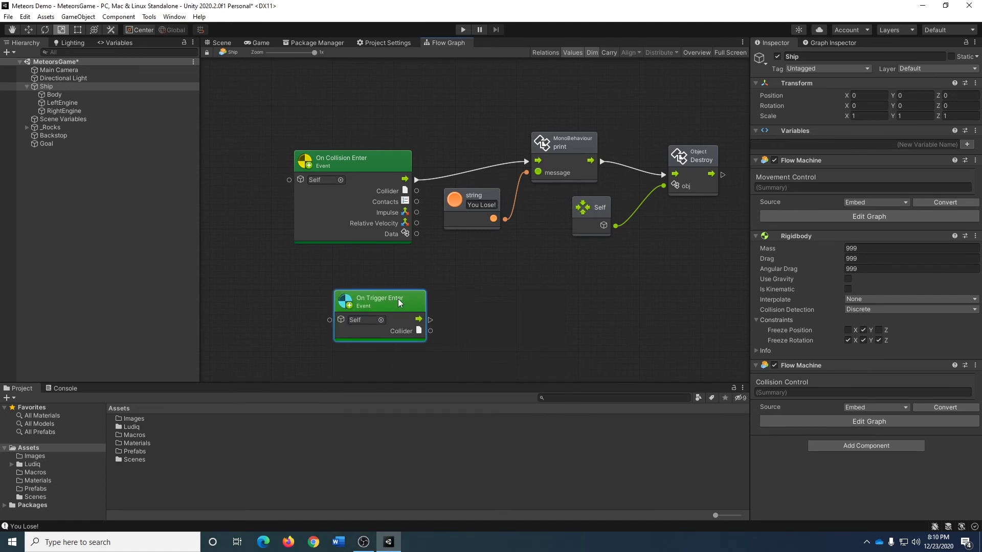
{"action": "left_click_drag", "start_coordinate": [397, 298], "coordinate": [367, 303]}
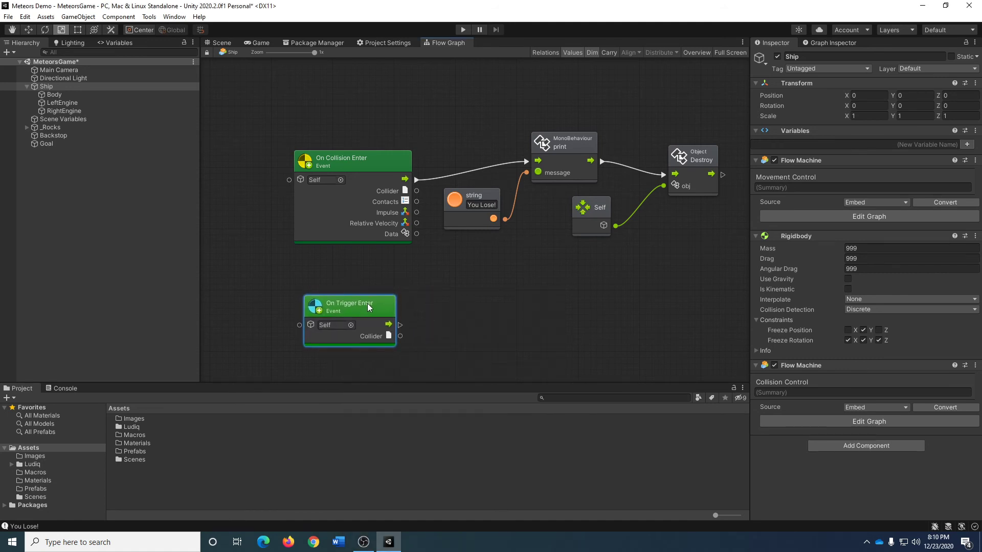
{"action": "middle_click_drag", "start_coordinate": [469, 287], "coordinate": [425, 260]}
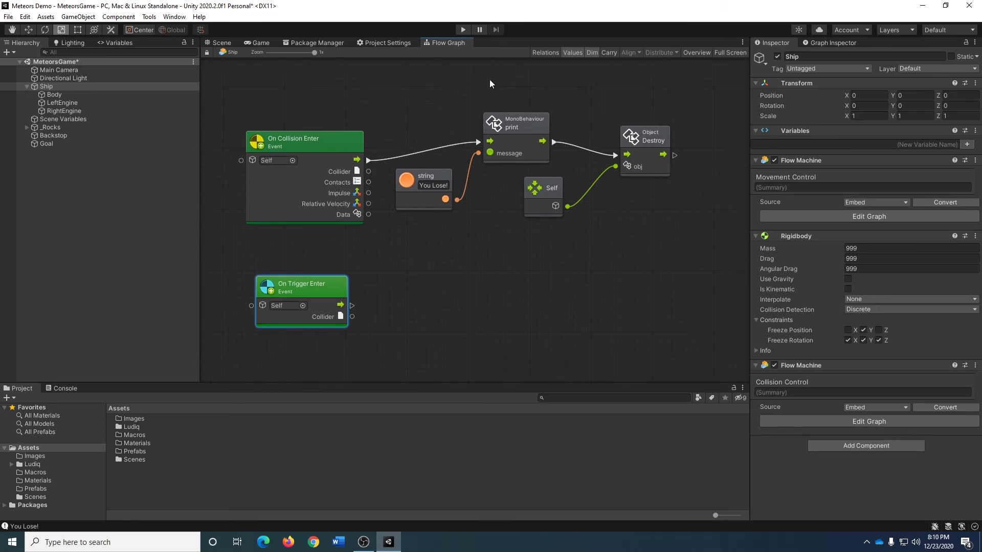
- Duplicate the print, string, Self and Destroy nodes, wire them to On Trigger Enter, and change the message to 'You Win!'
{"action": "left_click_drag", "start_coordinate": [401, 90], "coordinate": [691, 279]}
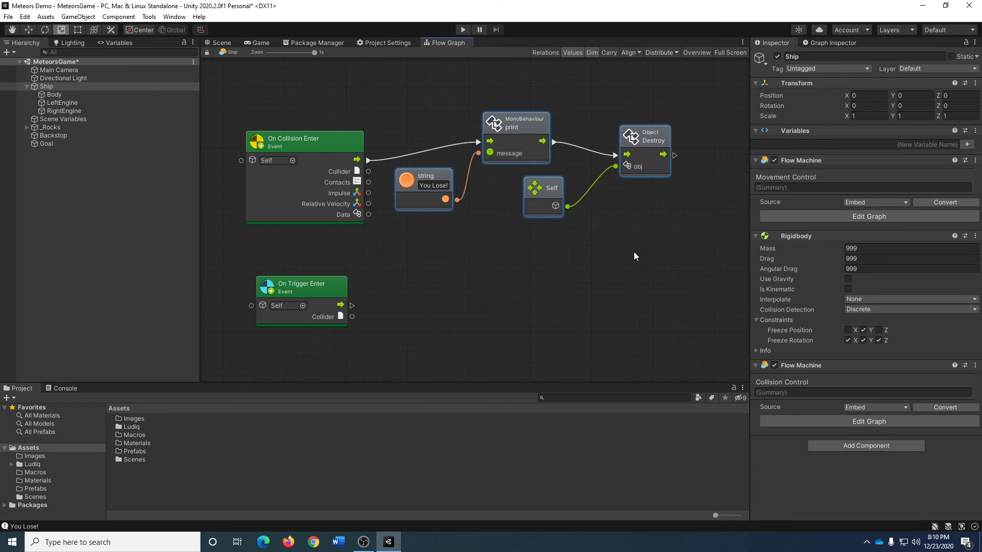
{"action": "key", "text": "ctrl+d"}
{"action": "left_click_drag", "start_coordinate": [471, 176], "coordinate": [486, 287]}
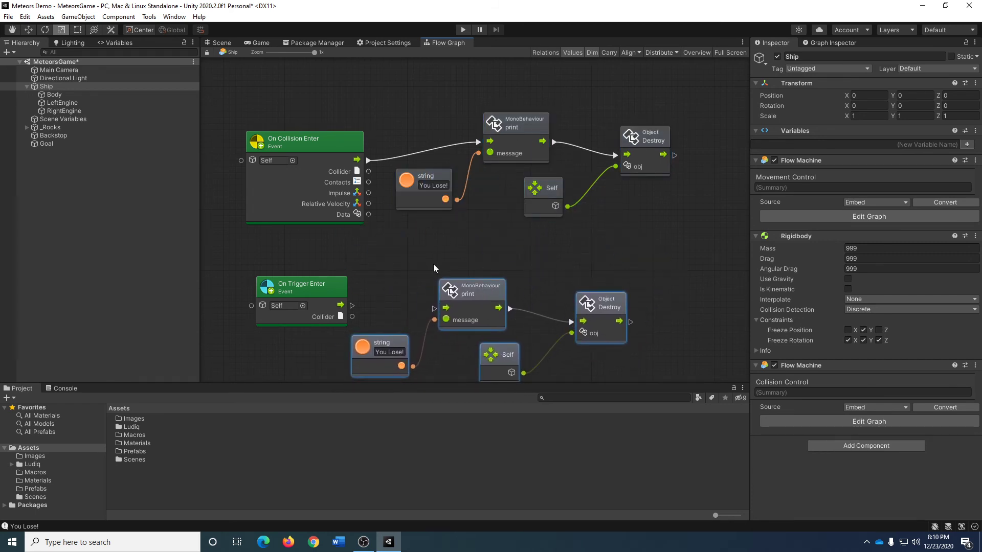
{"action": "left_click_drag", "start_coordinate": [315, 285], "coordinate": [395, 289]}
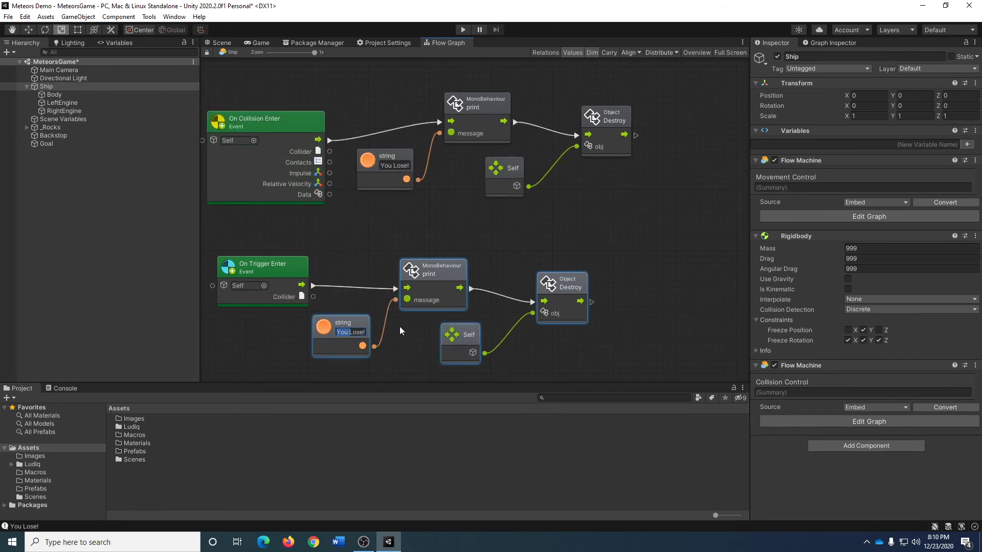
{"action": "double_click", "coordinate": [357, 332]}
{"action": "type", "text": "Win!"}
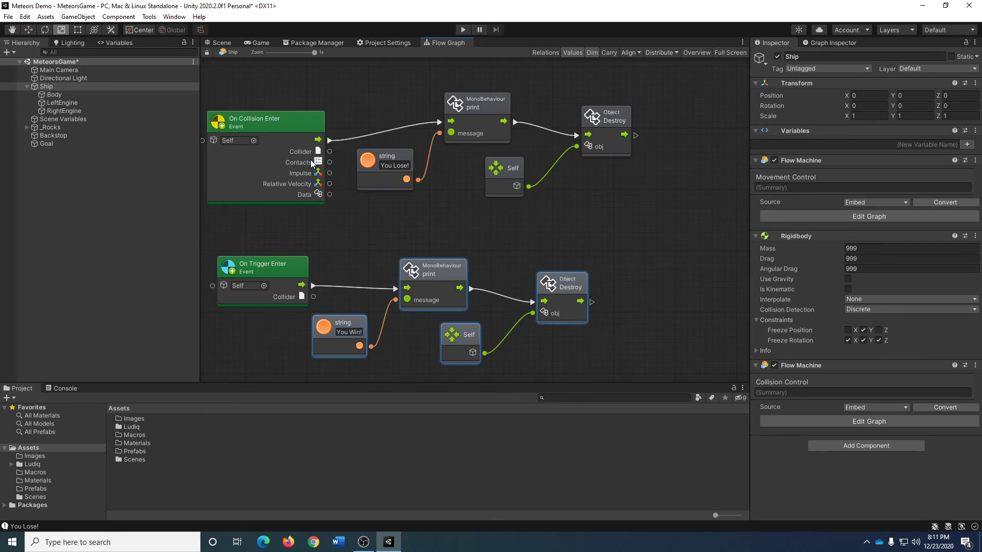
- Fly the ship up into the Goal during a test run, confirm 'You Win!', then stop Play
{"action": "left_click", "coordinate": [462, 31]}
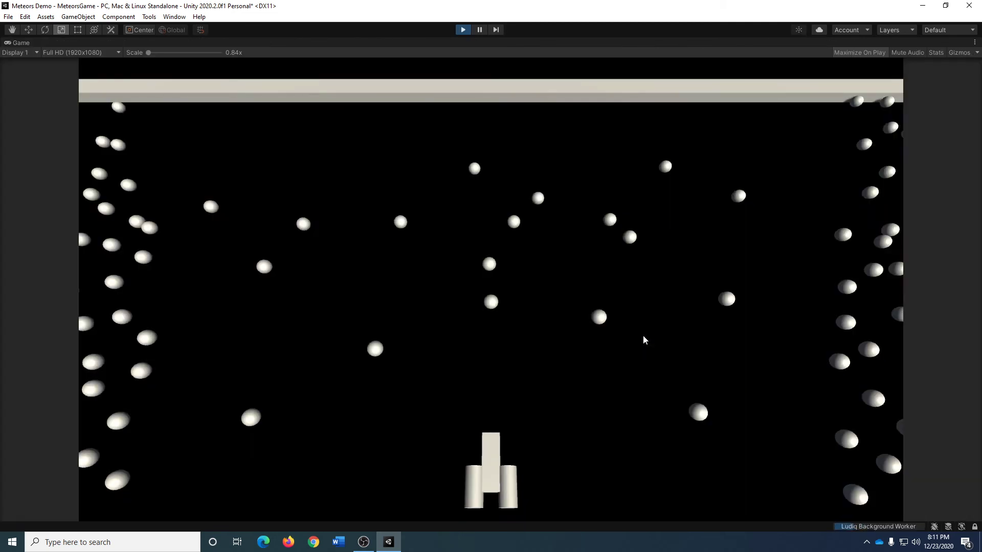
{"action": "key", "text": "Up"}
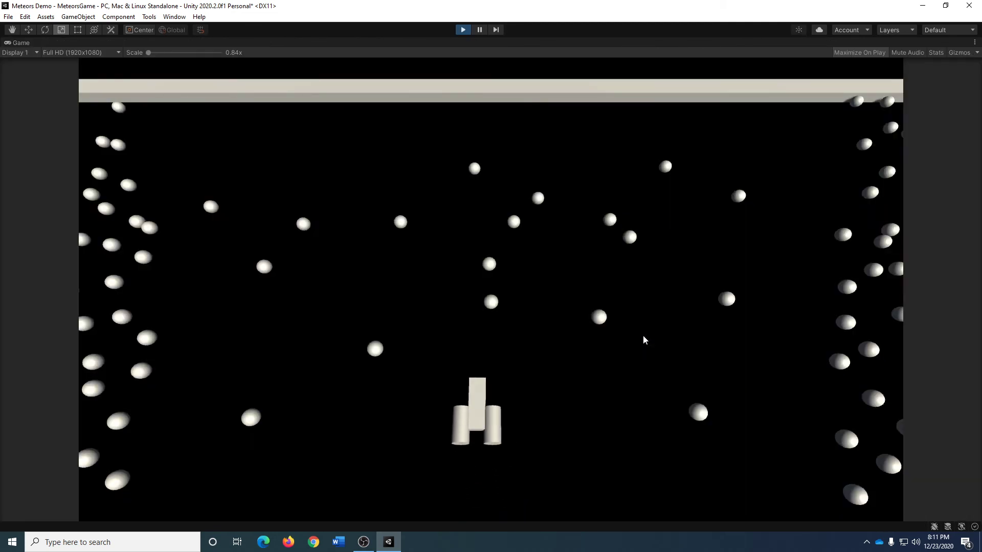
{"action": "key", "text": "Left"}
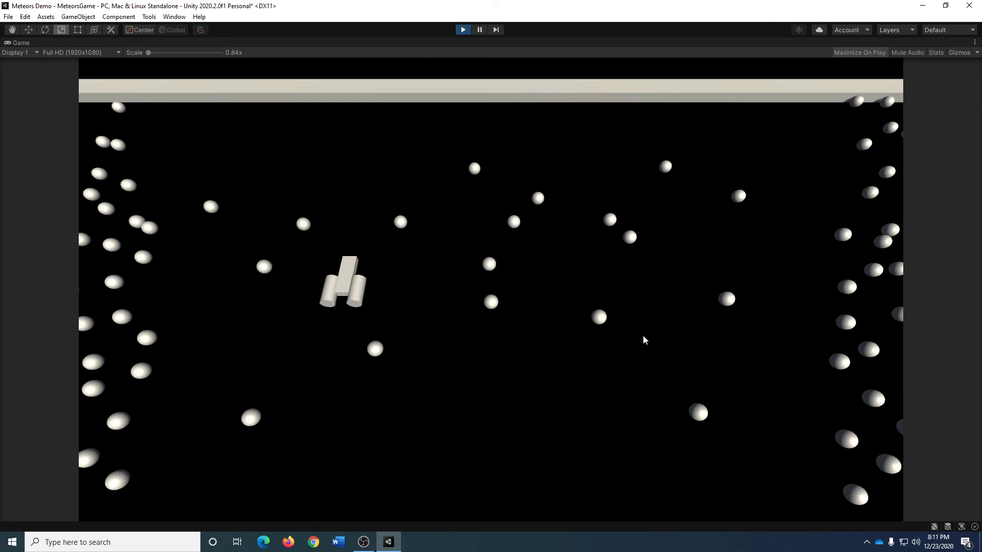
{"action": "key", "text": "Up"}
{"action": "key", "text": "Up"}
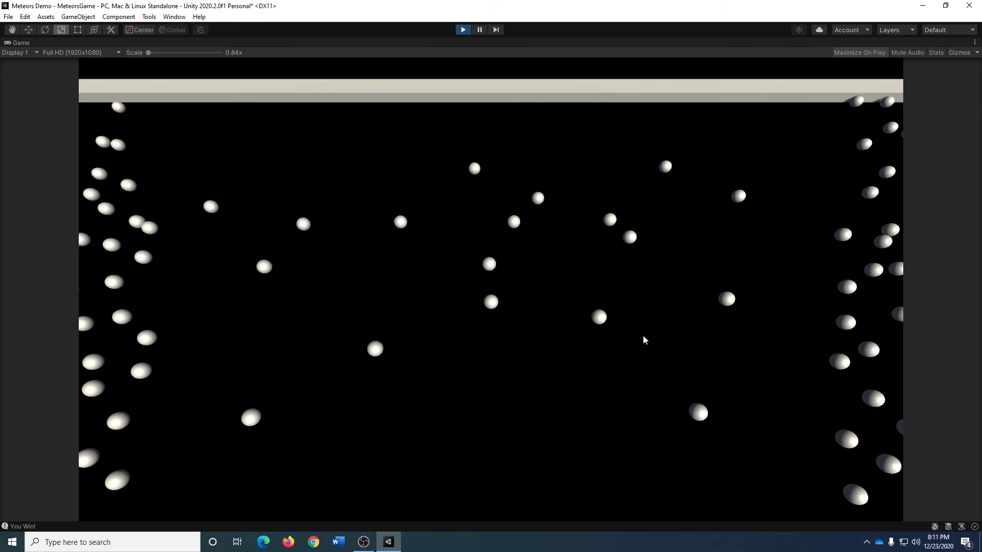
{"action": "left_click", "coordinate": [463, 31]}
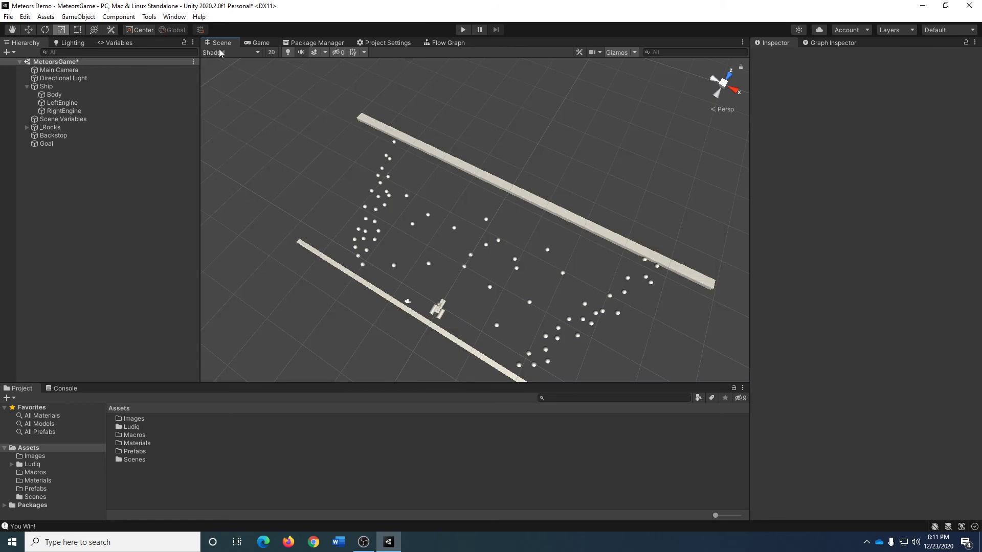
- Turn off the Goal bar's Mesh Renderer, keeping its trigger collider, and start Play mode
{"action": "left_click", "coordinate": [222, 43]}
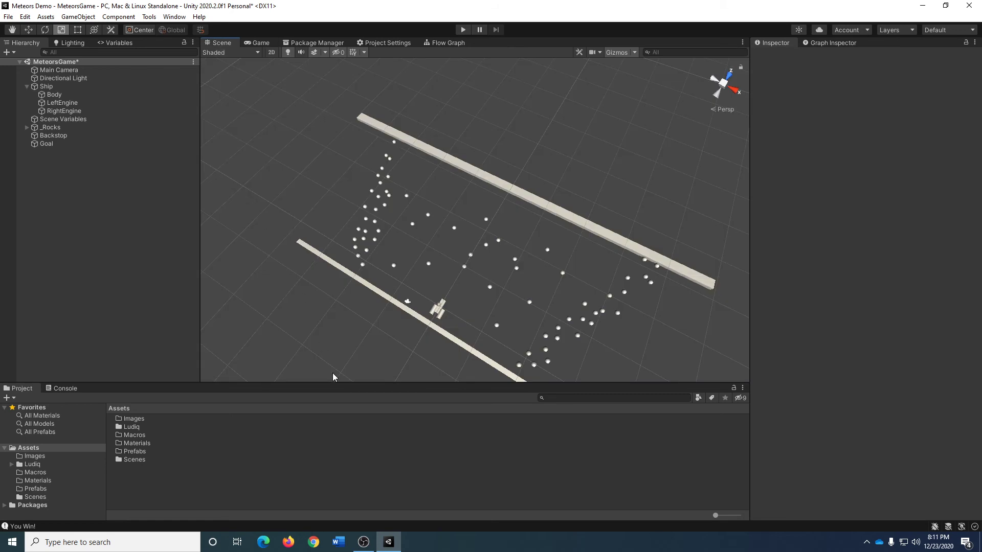
{"action": "left_click", "coordinate": [529, 200]}
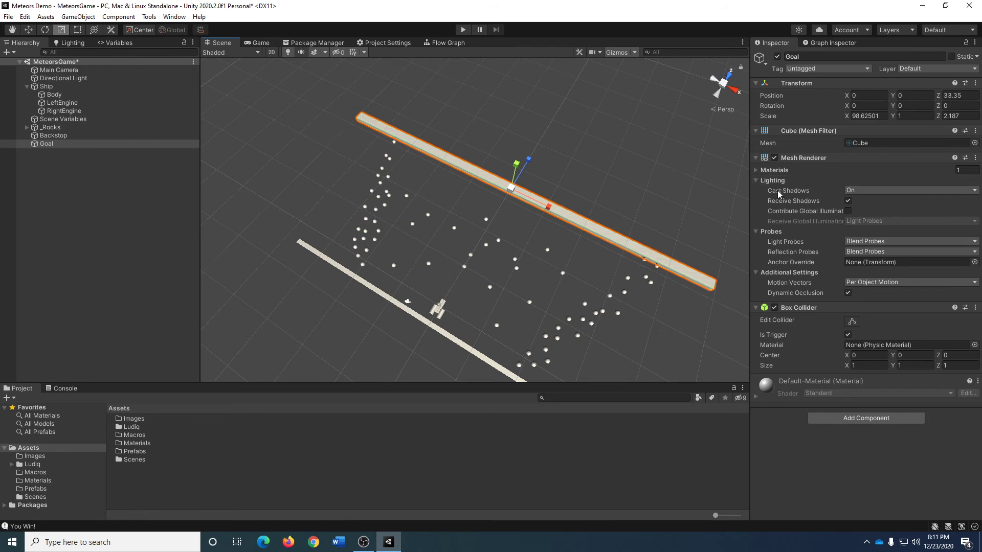
{"action": "left_click", "coordinate": [774, 158]}
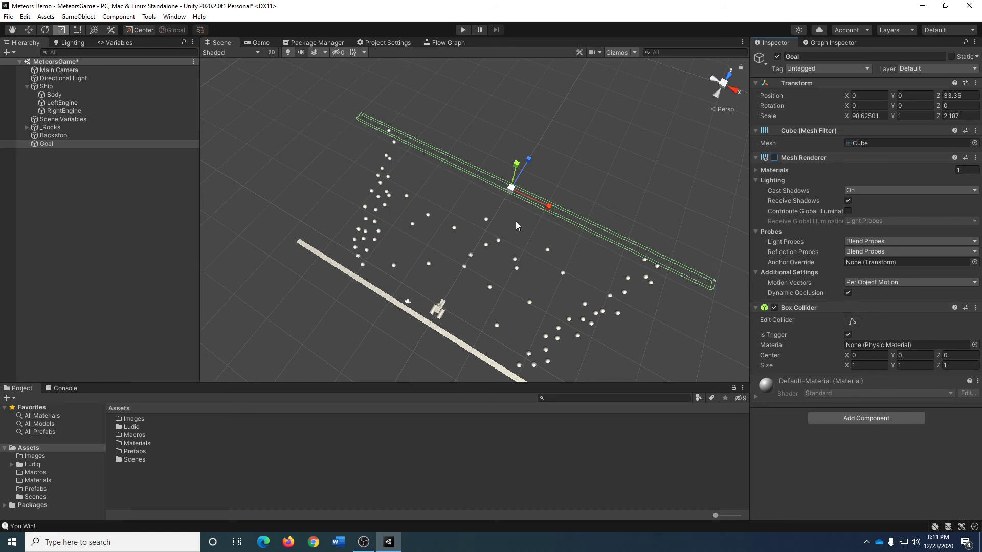
{"action": "left_click", "coordinate": [462, 30]}
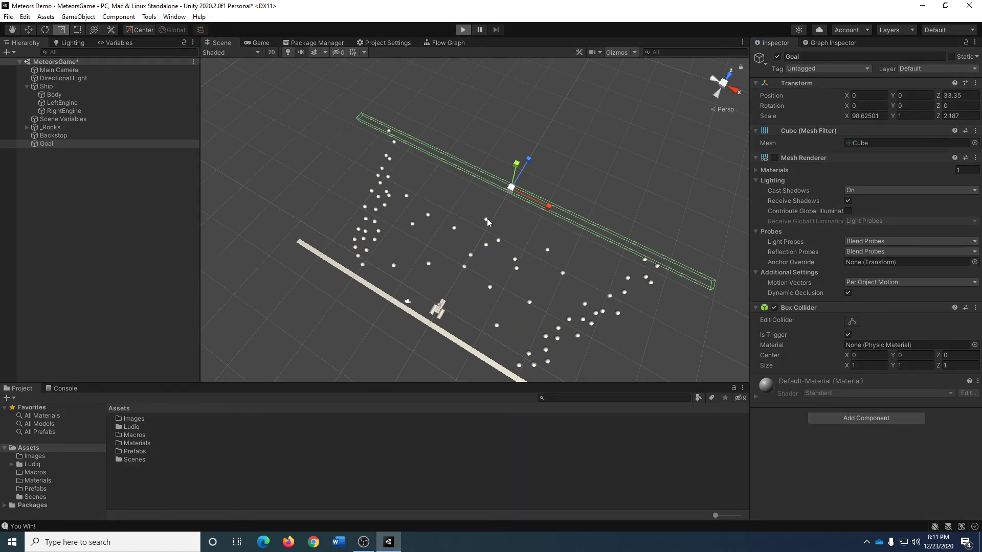
- Fly the ship up and left into the invisible Goal until 'You Win!' logs, then stop playing
{"action": "key", "text": "Up"}
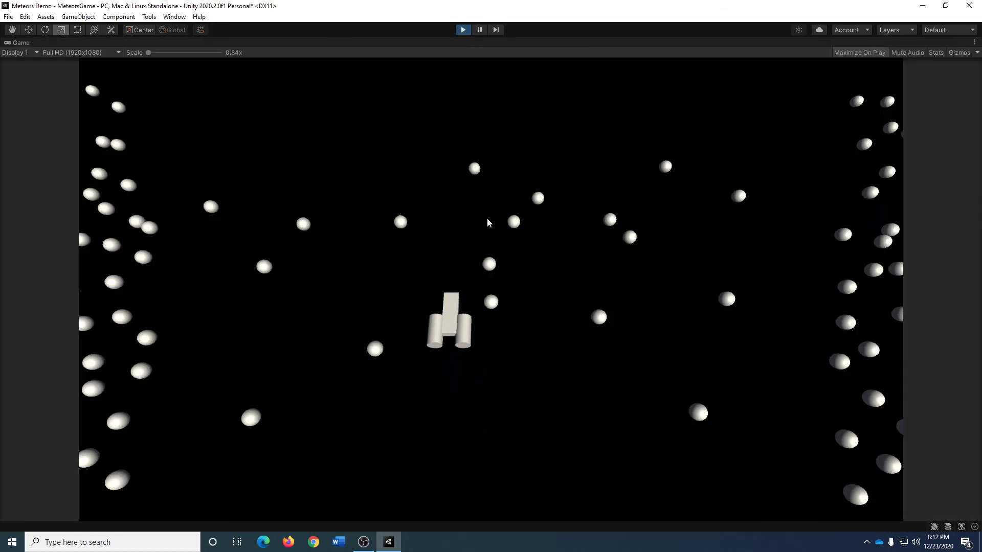
{"action": "key", "text": "Up"}
{"action": "key", "text": "Left"}
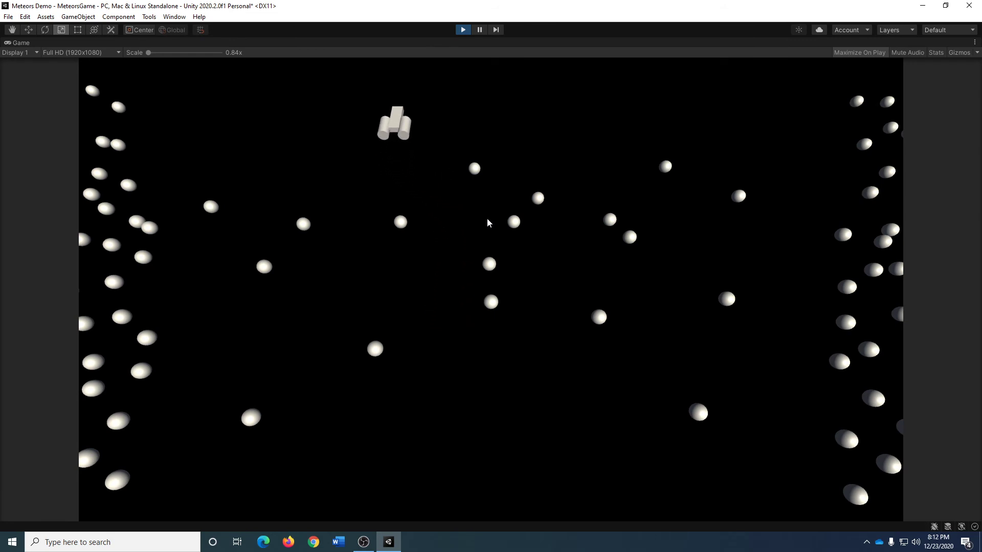
{"action": "left_click", "coordinate": [463, 31]}
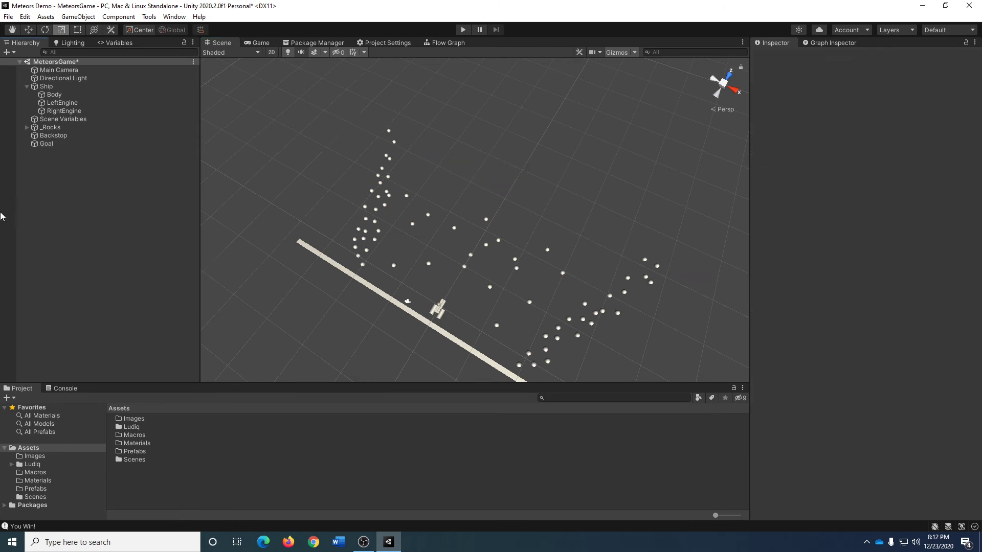
- Assign the Goal object a green label icon in the Inspector
{"action": "left_click", "coordinate": [44, 144]}
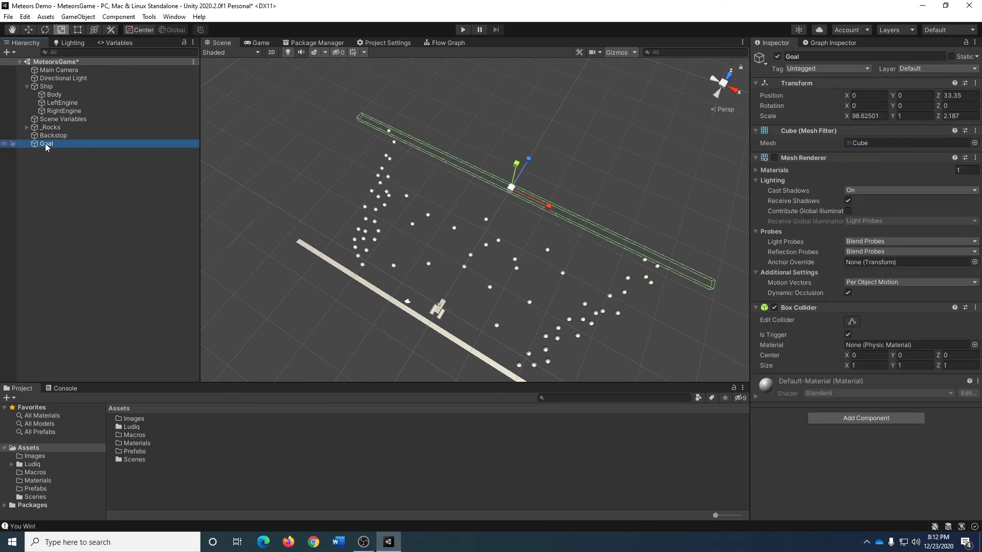
{"action": "left_click", "coordinate": [765, 63]}
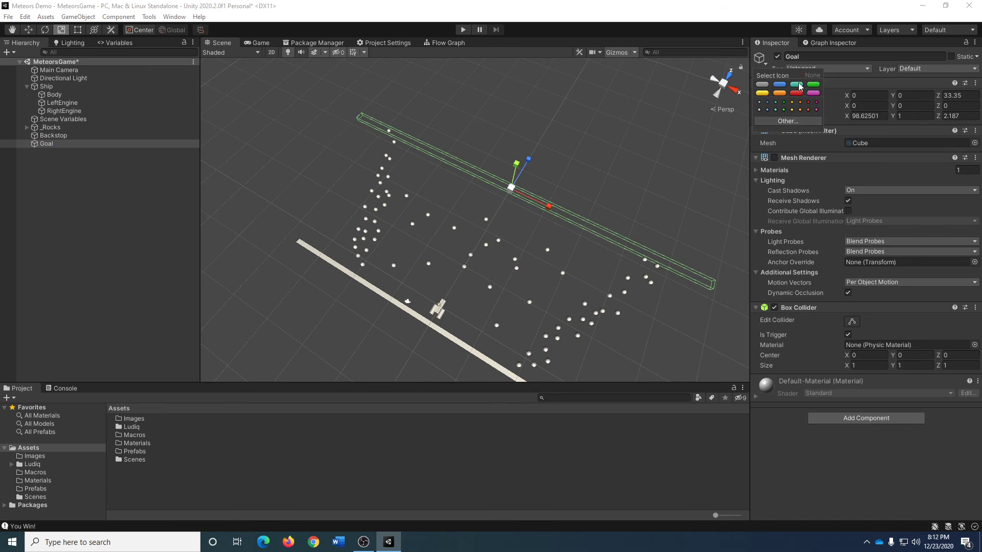
{"action": "left_click", "coordinate": [816, 86]}
{"action": "left_click", "coordinate": [833, 92]}
{"action": "left_click", "coordinate": [619, 128]}
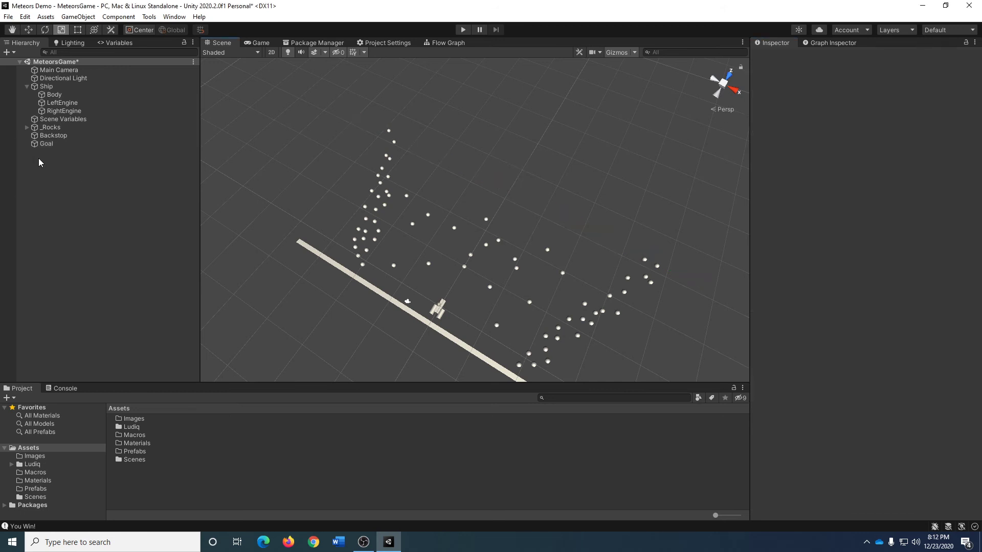
- Fly the Scene camera forward past the asteroids toward the Goal's green label
{"action": "left_click", "coordinate": [60, 145]}
{"action": "key", "text": "w"}
{"action": "right_click_drag", "start_coordinate": [329, 167], "coordinate": [252, 158]}
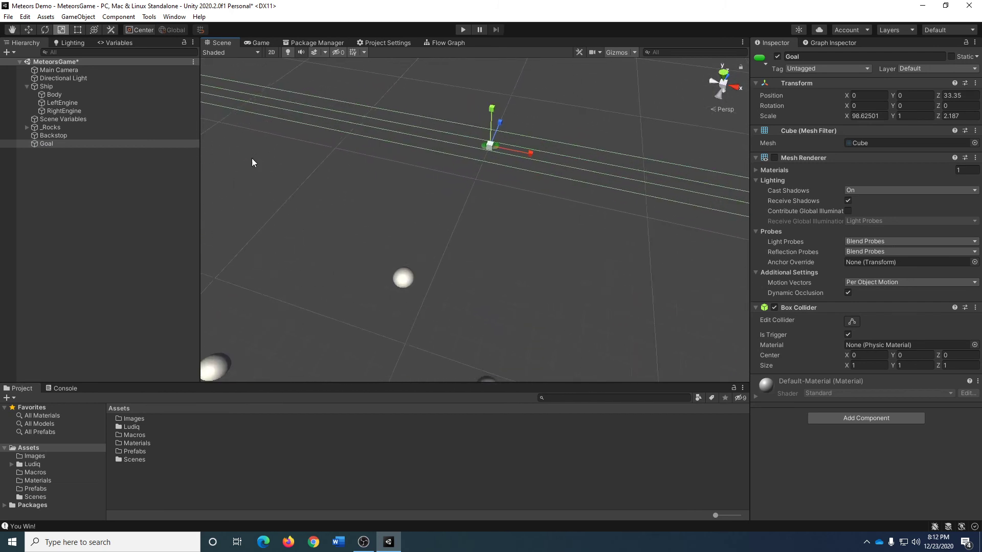
{"action": "left_click", "coordinate": [169, 225]}
{"action": "key", "text": "w"}
{"action": "right_click_drag", "start_coordinate": [499, 148], "coordinate": [464, 162]}
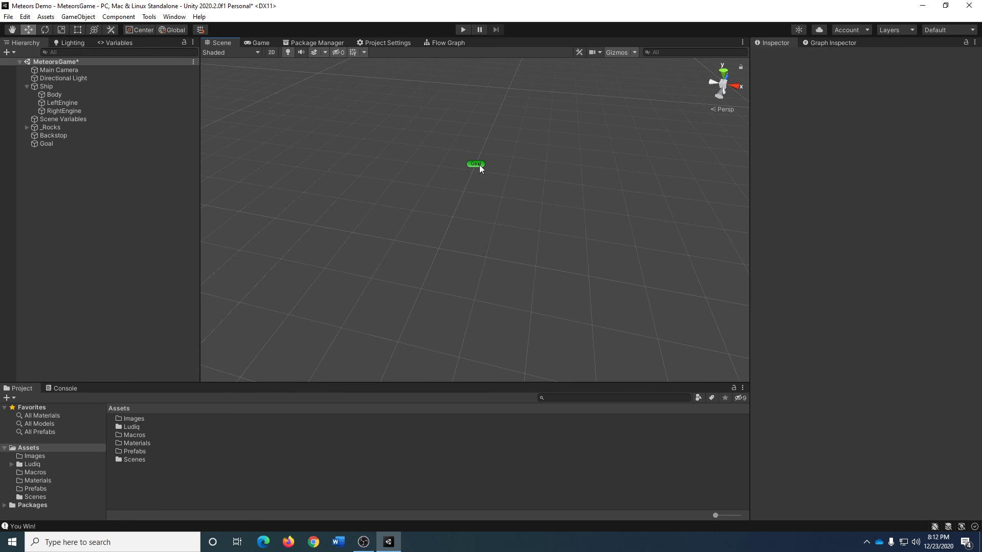
- Select Goal by its green label in the scene and look around to confirm it
{"action": "left_click", "coordinate": [480, 165]}
{"action": "right_click_drag", "start_coordinate": [504, 305], "coordinate": [507, 280]}
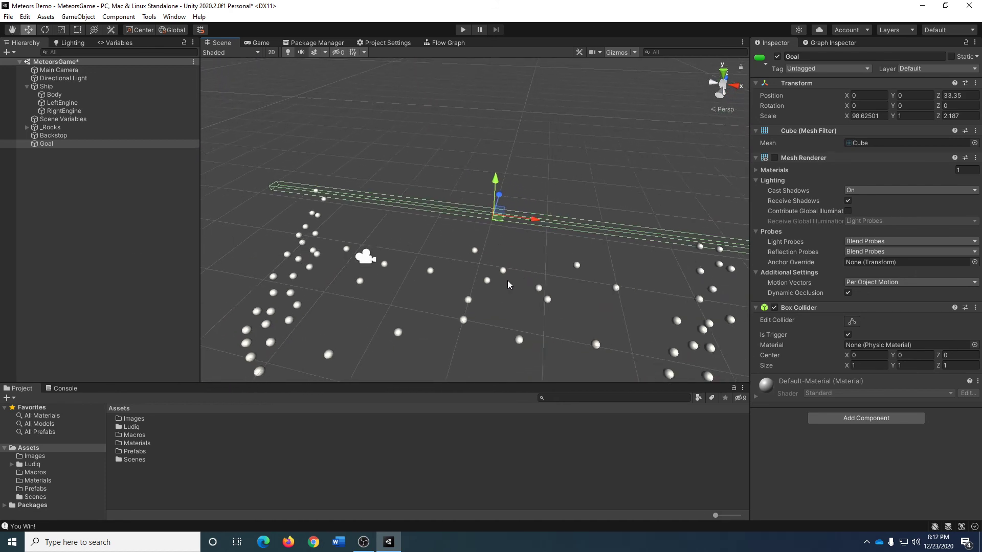
{"action": "left_click", "coordinate": [529, 249]}
{"action": "right_click_drag", "start_coordinate": [529, 249], "coordinate": [559, 257]}
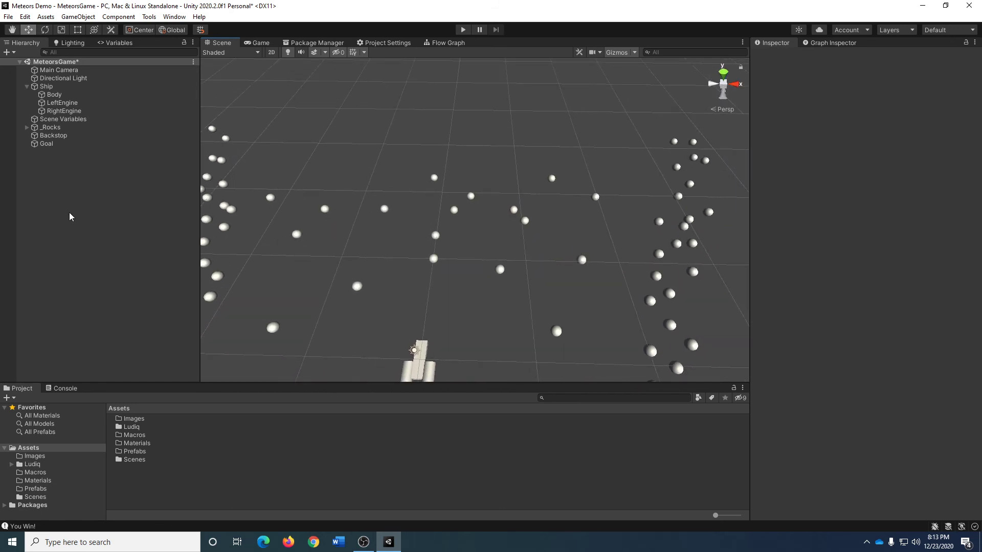
{"action": "left_click", "coordinate": [70, 144]}
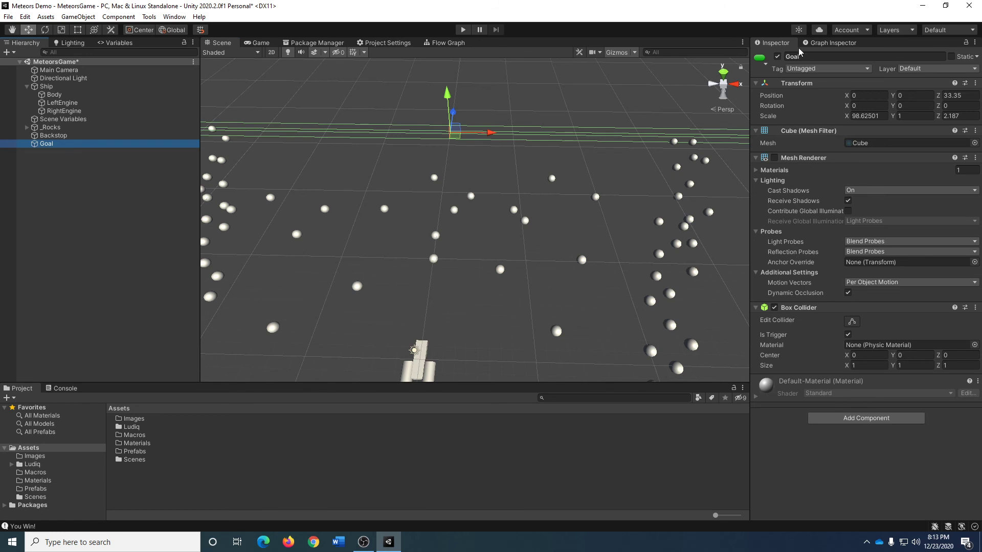
{"action": "left_click", "coordinate": [95, 236]}
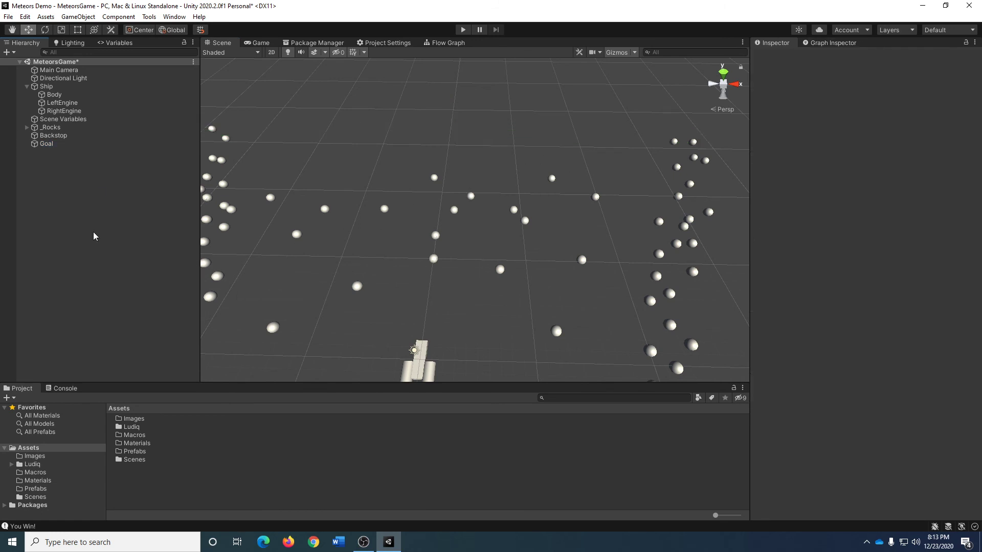
- Save the MeteorsGame scene with Ctrl+S and play-test until 'You Win!' logs, then stop
{"action": "key", "text": "ctrl+s"}
{"action": "left_click", "coordinate": [462, 29]}
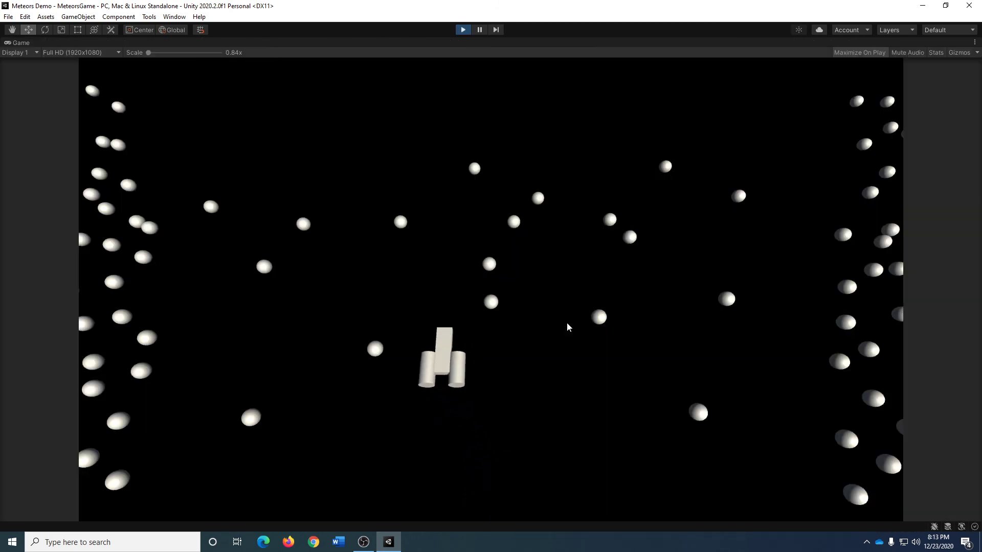
{"action": "key", "text": "Left"}
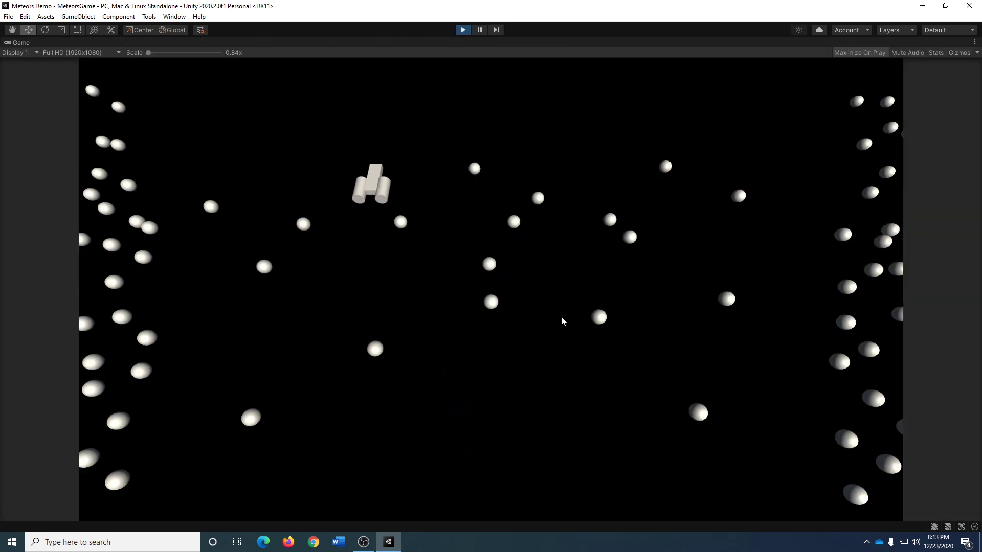
{"action": "key", "text": "Right"}
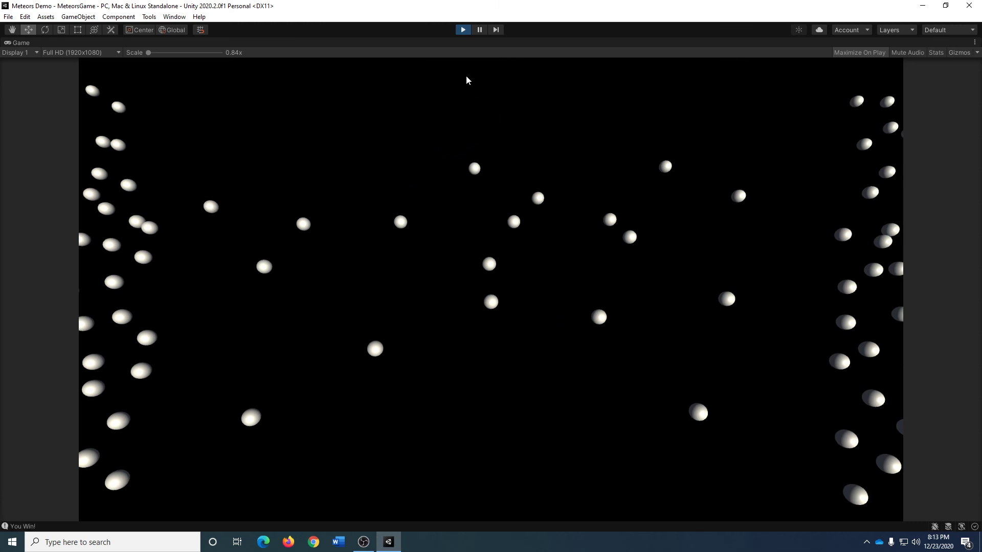
{"action": "left_click", "coordinate": [463, 30]}
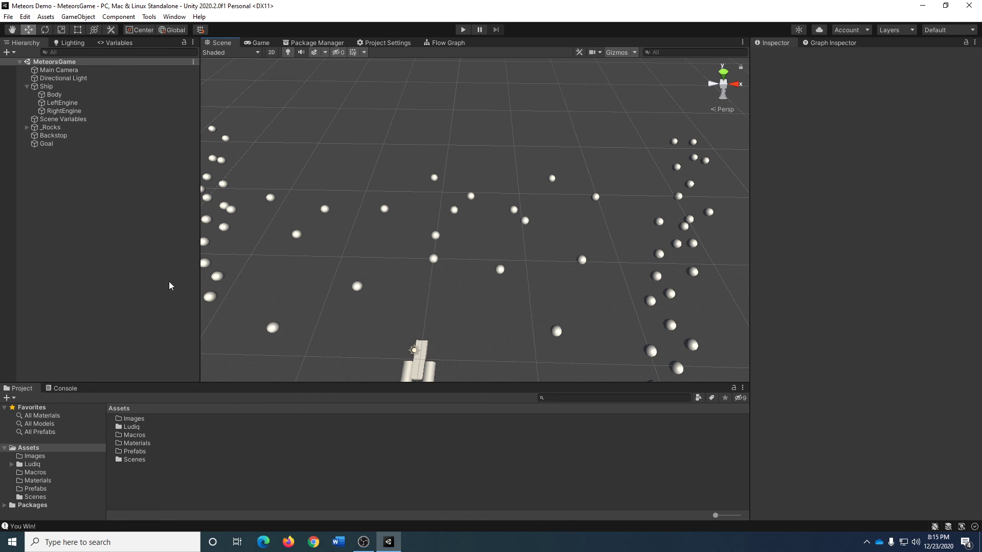
{"action": "right_click", "coordinate": [59, 170]}
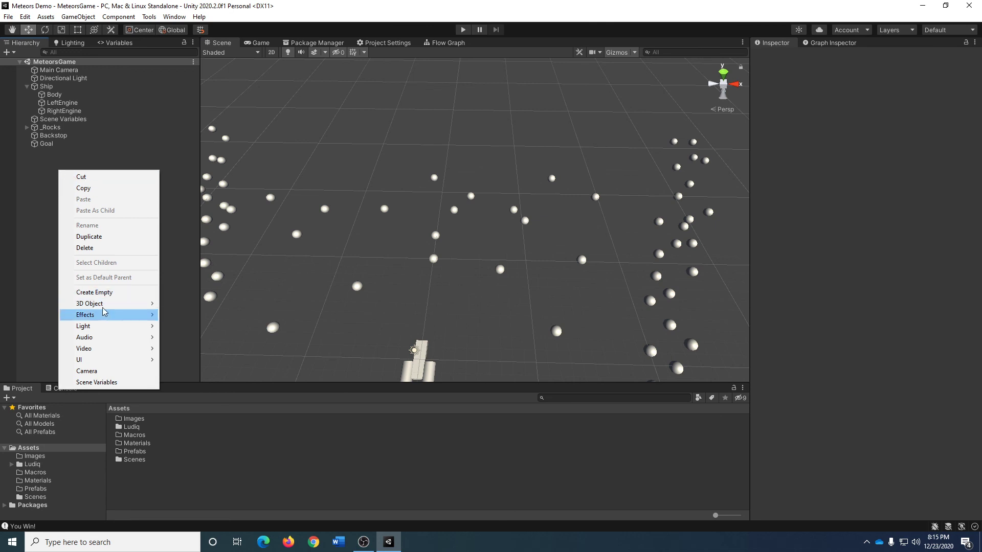
{"action": "mouse_move", "coordinate": [102, 304]}
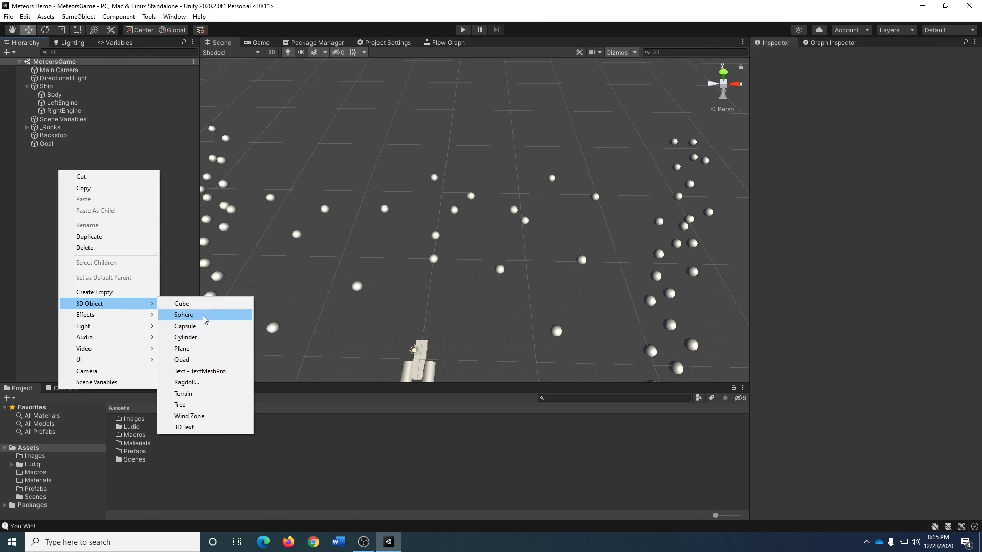
{"action": "left_click", "coordinate": [171, 123]}
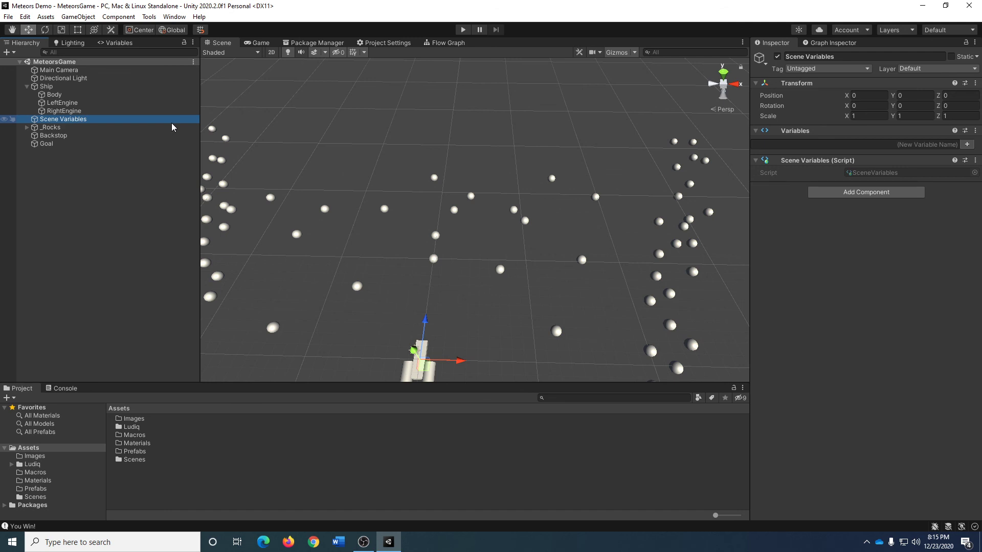
{"action": "right_click", "coordinate": [62, 226]}
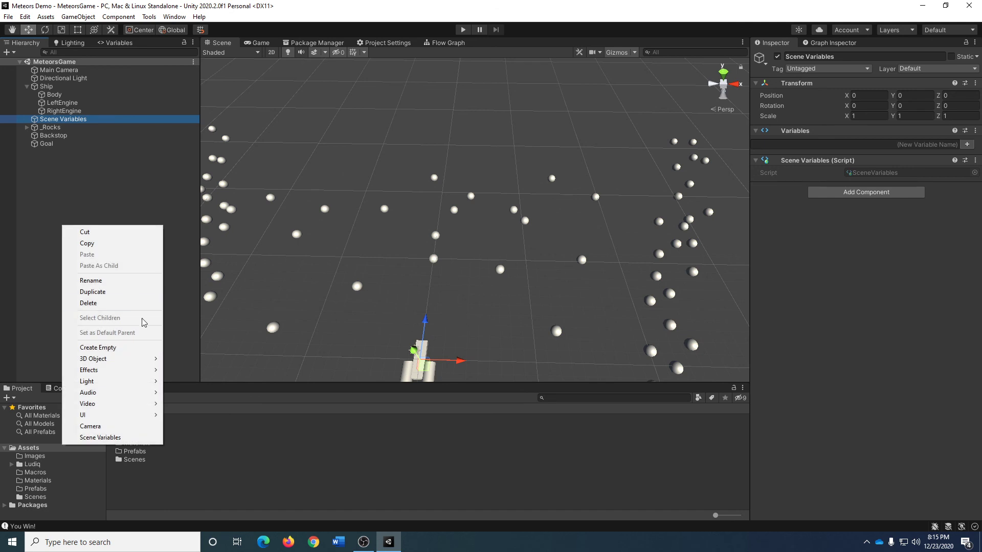
{"action": "mouse_move", "coordinate": [127, 364]}
{"action": "left_click", "coordinate": [198, 372]}
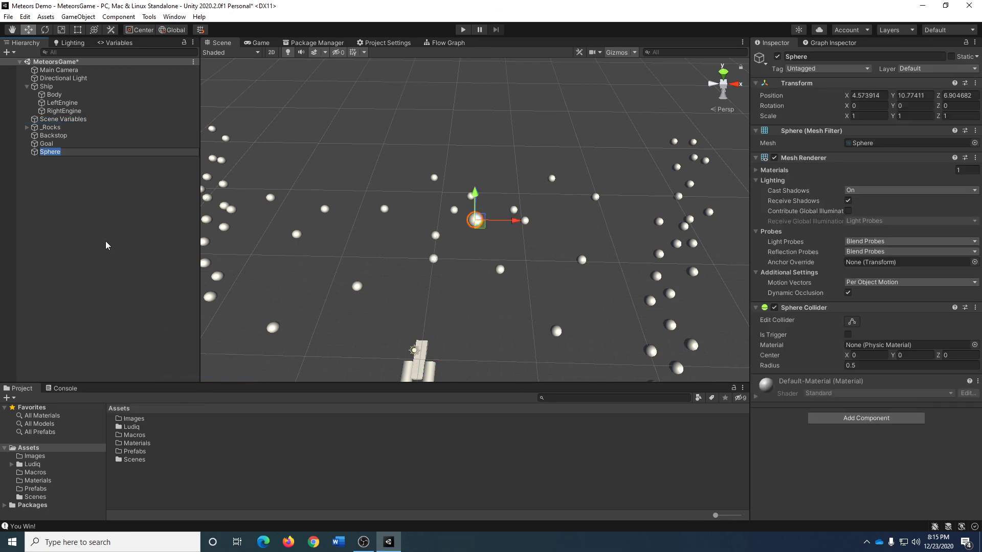
{"action": "right_click", "coordinate": [94, 251]}
{"action": "mouse_move", "coordinate": [138, 390]}
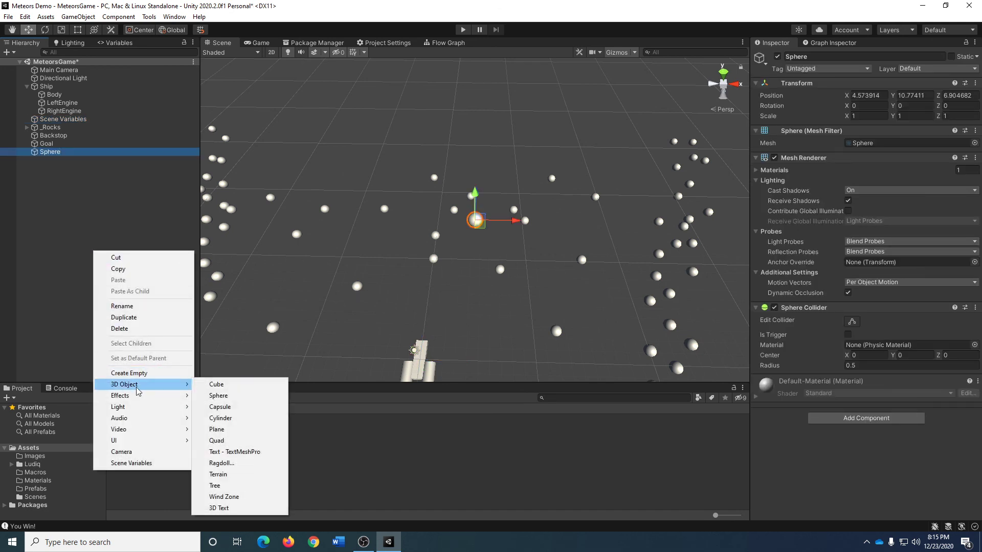
{"action": "left_click", "coordinate": [223, 389]}
{"action": "left_click", "coordinate": [56, 250]}
{"action": "left_click", "coordinate": [52, 153]}
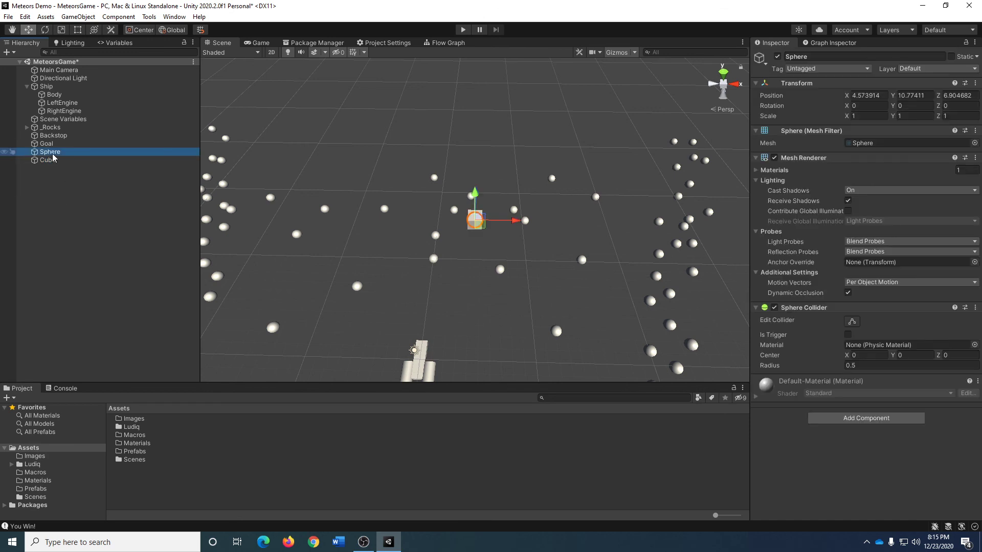
{"action": "key", "text": "Delete"}
{"action": "left_click", "coordinate": [53, 153]}
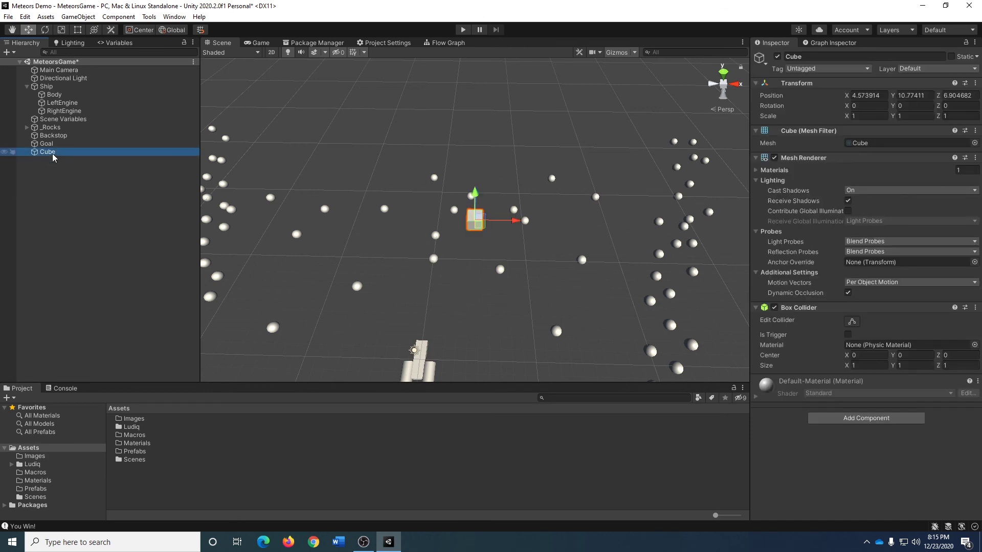
{"action": "key", "text": "Delete"}
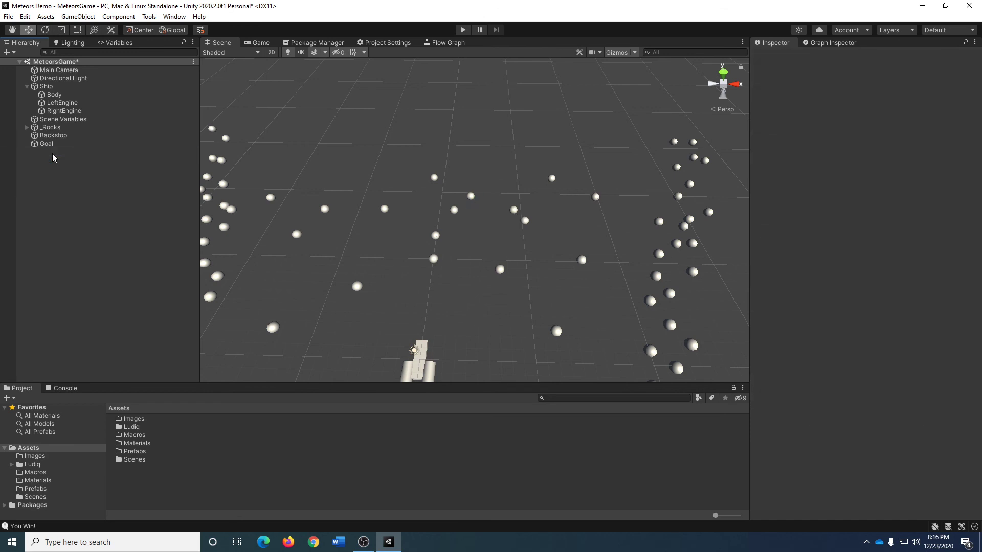